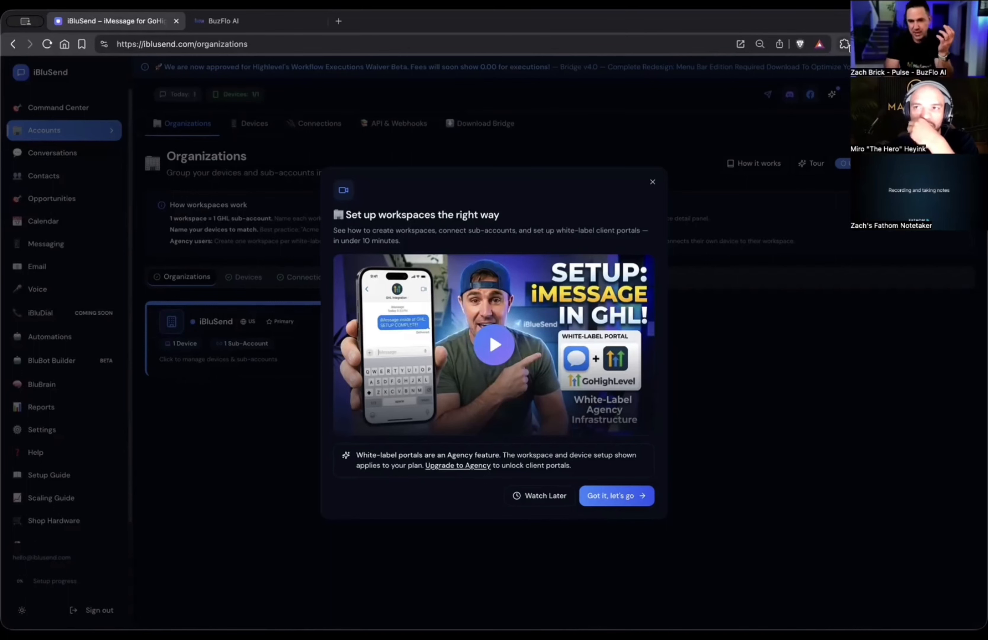
# Dismiss the workspace setup video and review the Create Organization form, closing it without creating an organization.
pyautogui.click(653, 182)
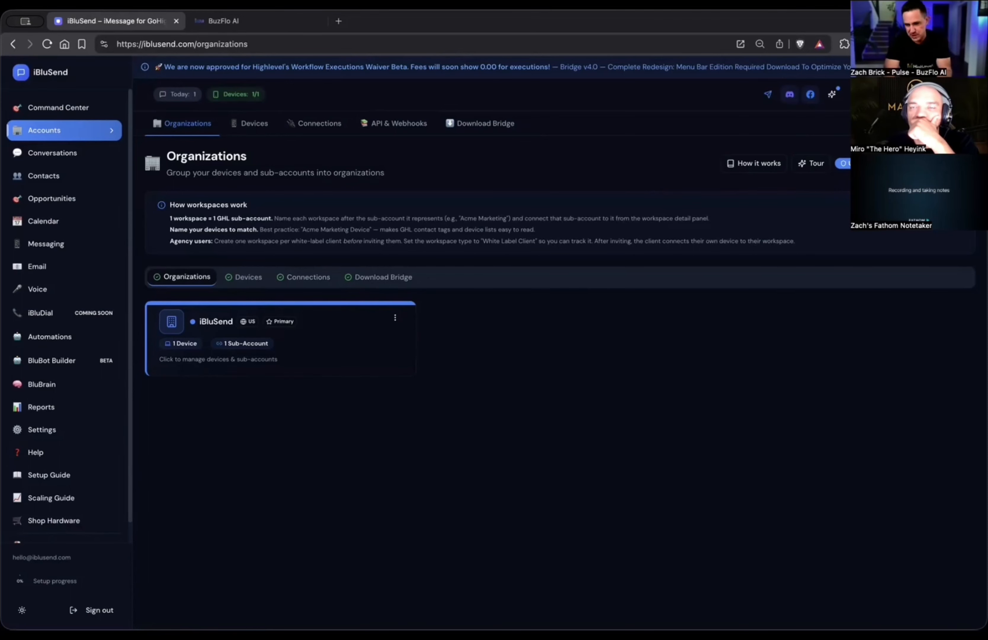
pyautogui.click(931, 163)
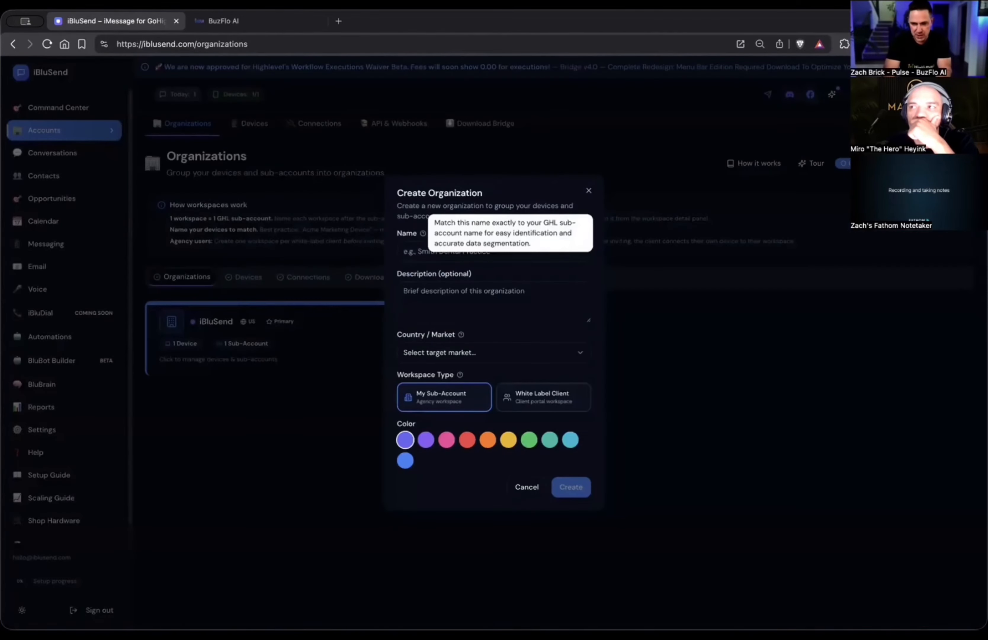
pyautogui.click(453, 247)
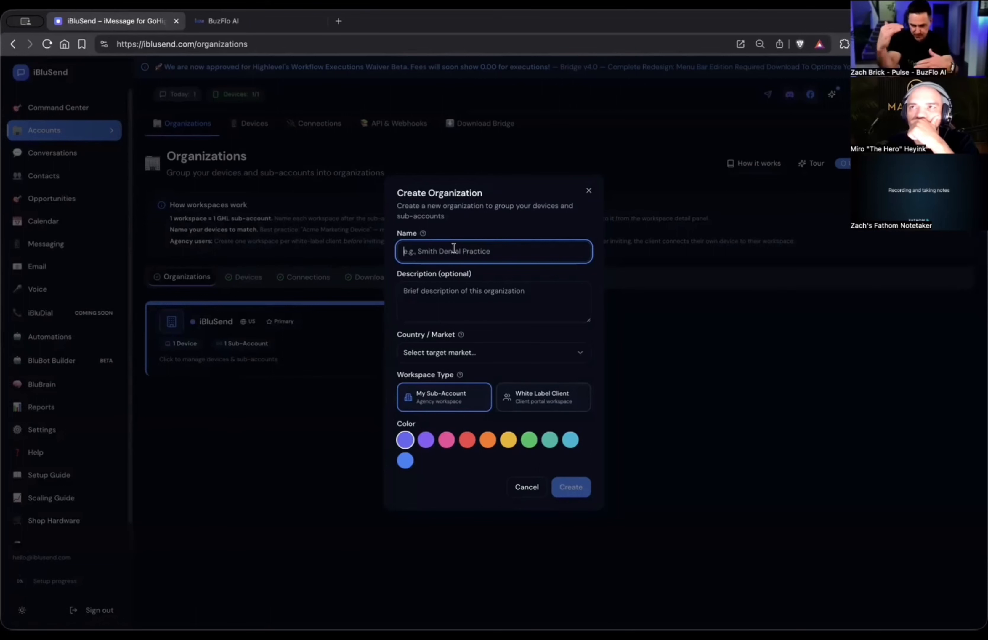
pyautogui.click(588, 191)
# Go from the iBluSend organization to its full device list and try to reassign the ZB Studio device to iBluSend.
pyautogui.click(324, 344)
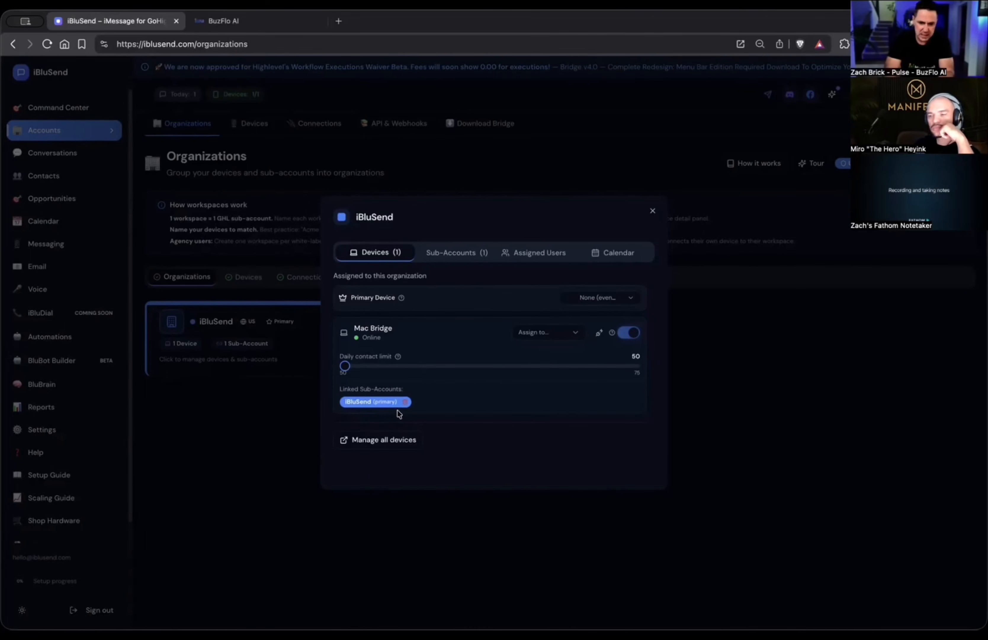
pyautogui.click(380, 439)
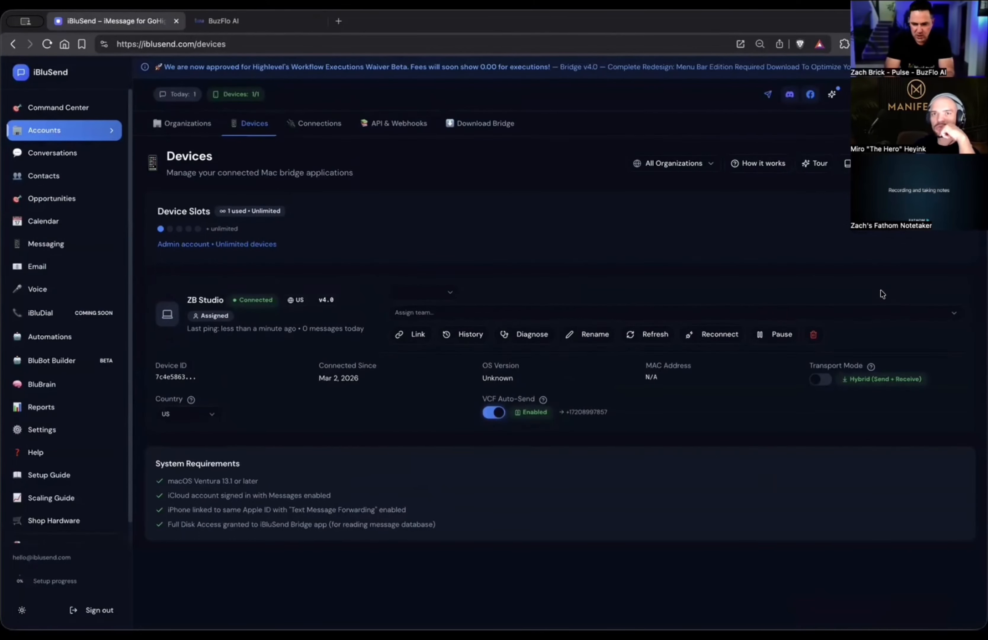
pyautogui.click(420, 296)
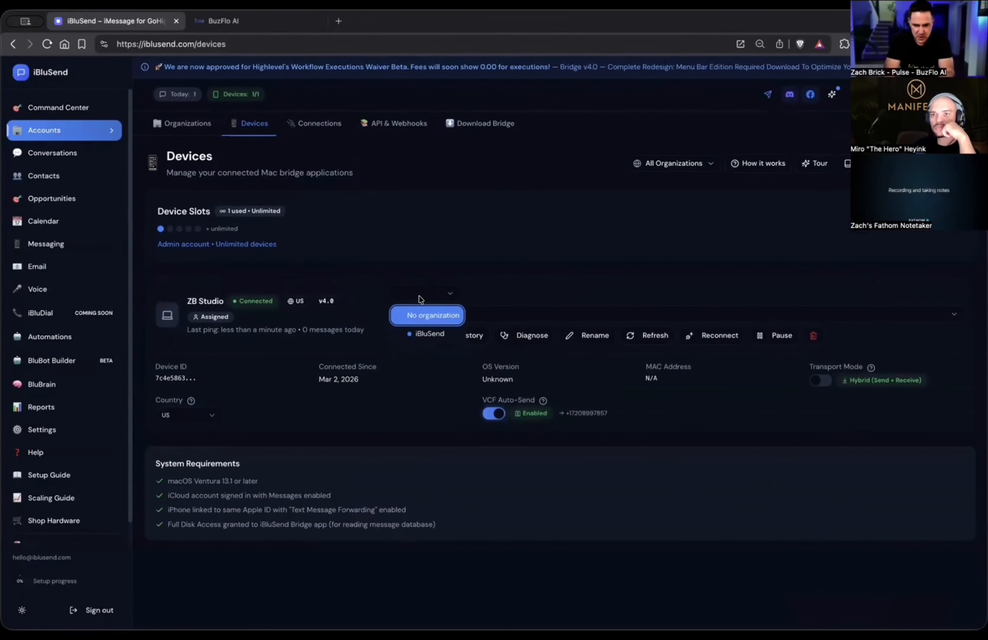
pyautogui.click(430, 333)
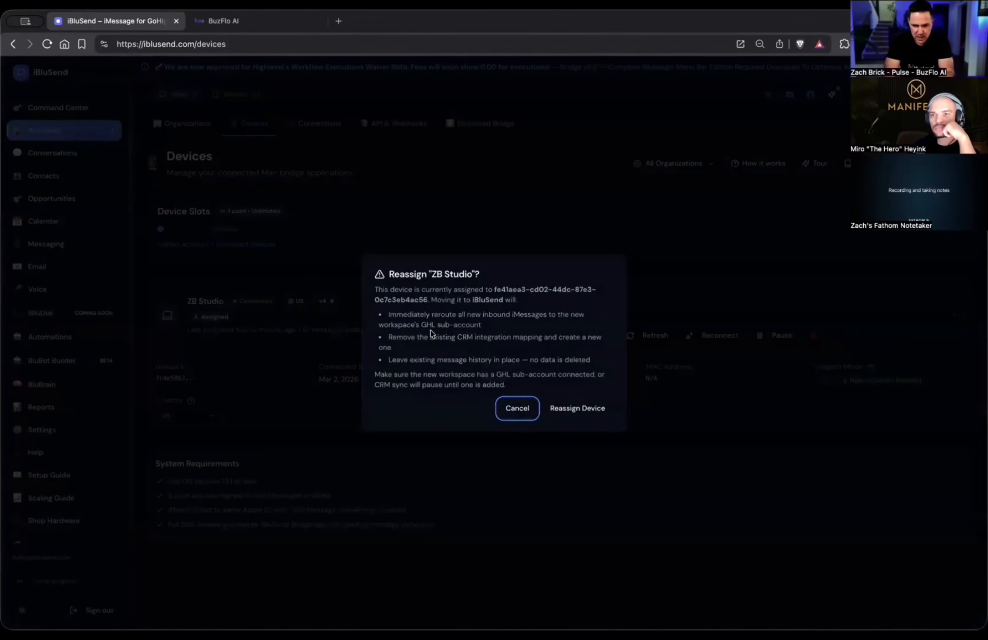
pyautogui.click(520, 408)
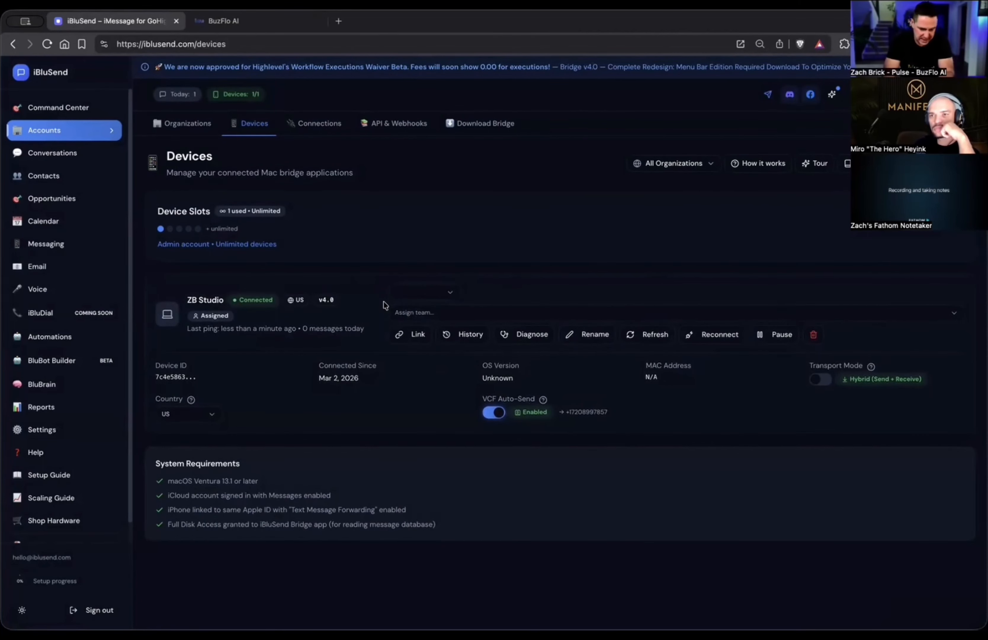
# Return through the organizations overview, dismissing its setup video, and bring up the Device Setup wizard on the Devices page.
pyautogui.click(189, 124)
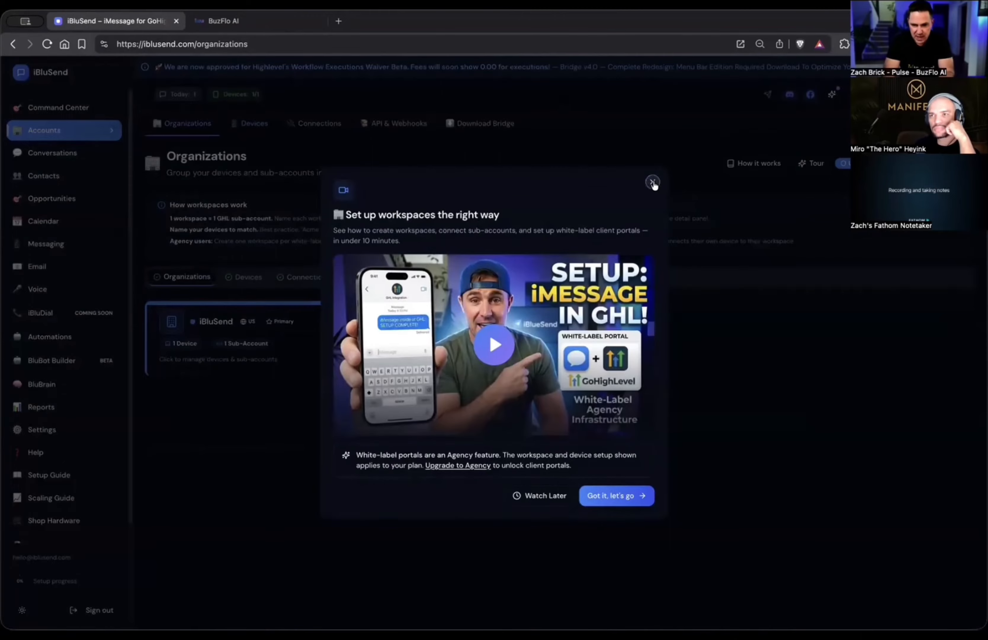
pyautogui.click(652, 183)
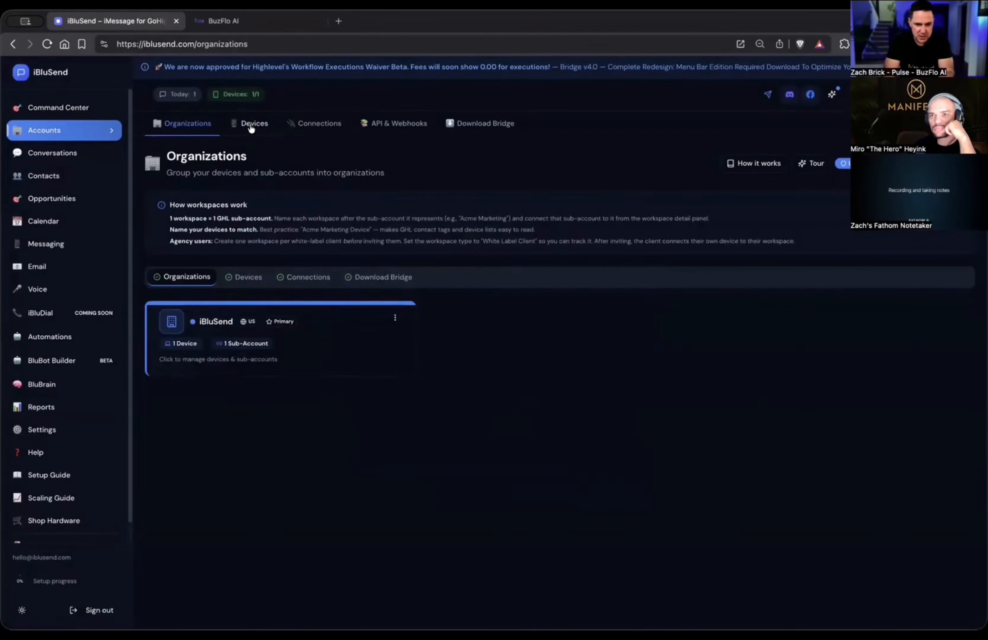
pyautogui.click(250, 124)
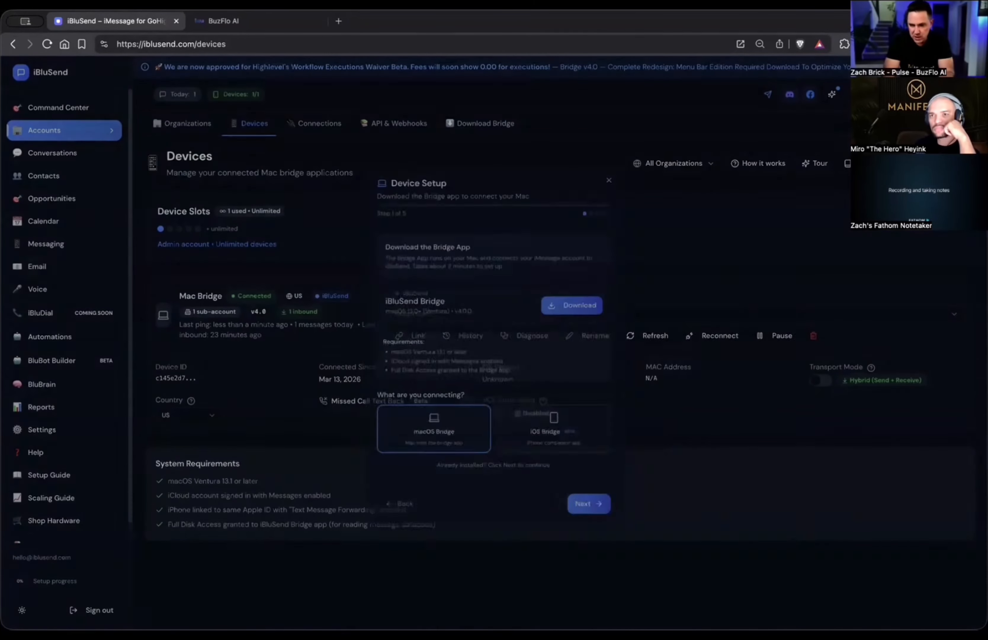
# Download the iBluSend Bridge installer for macOS into the Downloads folder, then download a second copy.
pyautogui.click(573, 302)
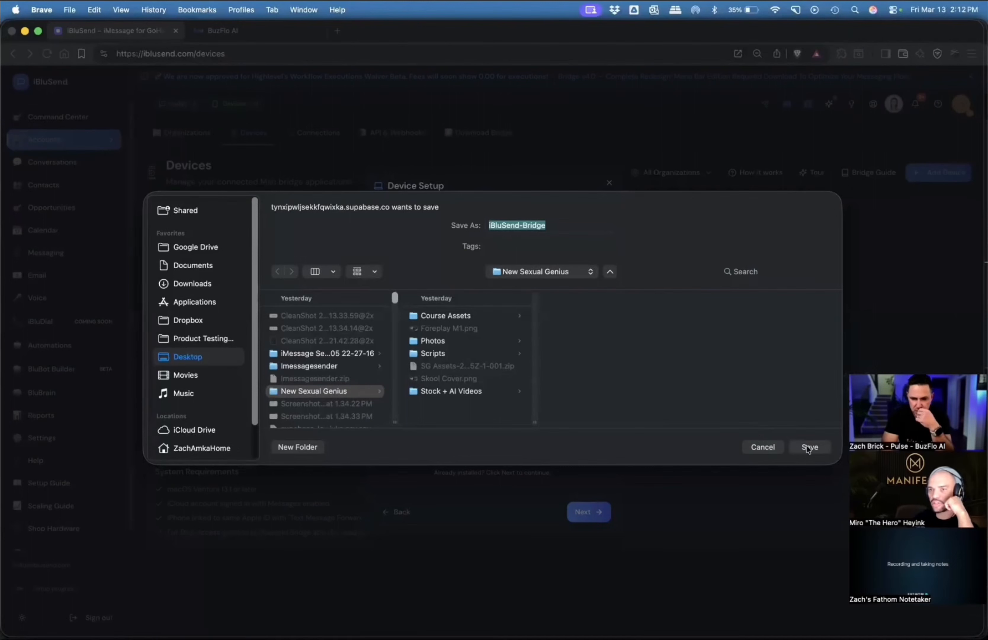
pyautogui.click(193, 356)
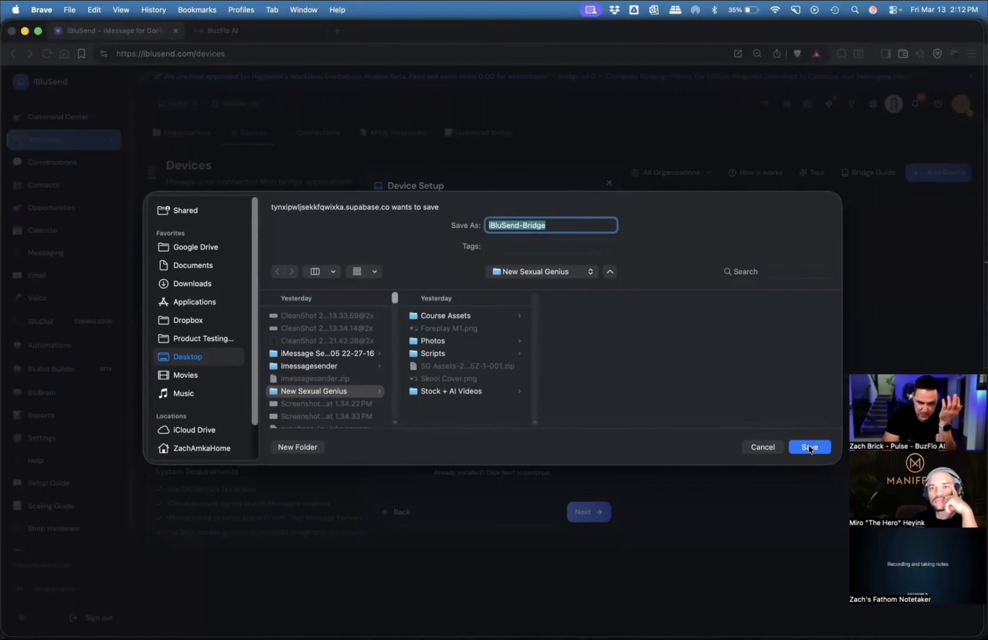
pyautogui.click(194, 289)
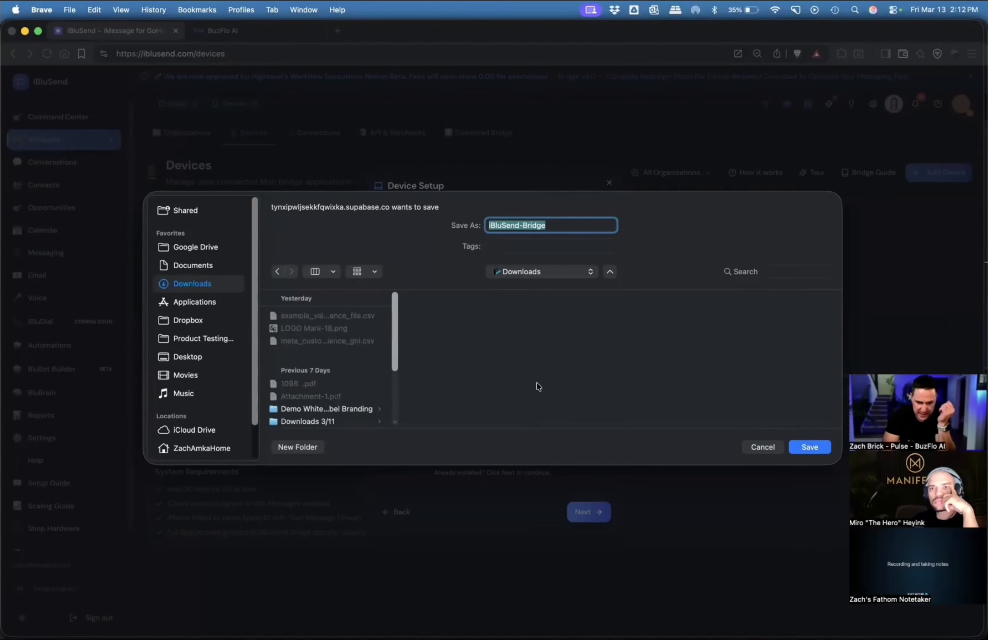
pyautogui.click(795, 448)
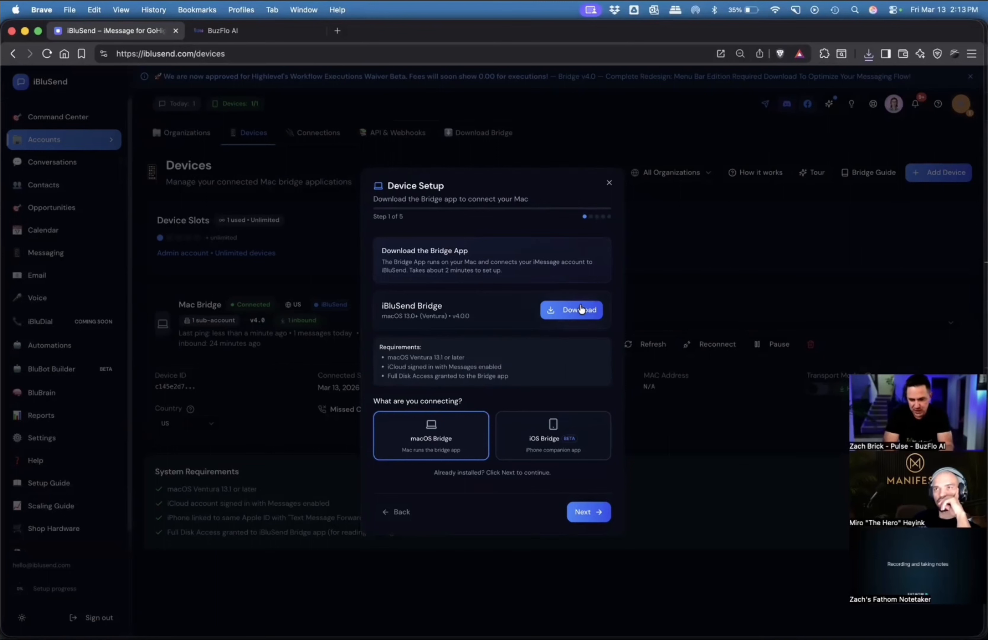
pyautogui.click(579, 311)
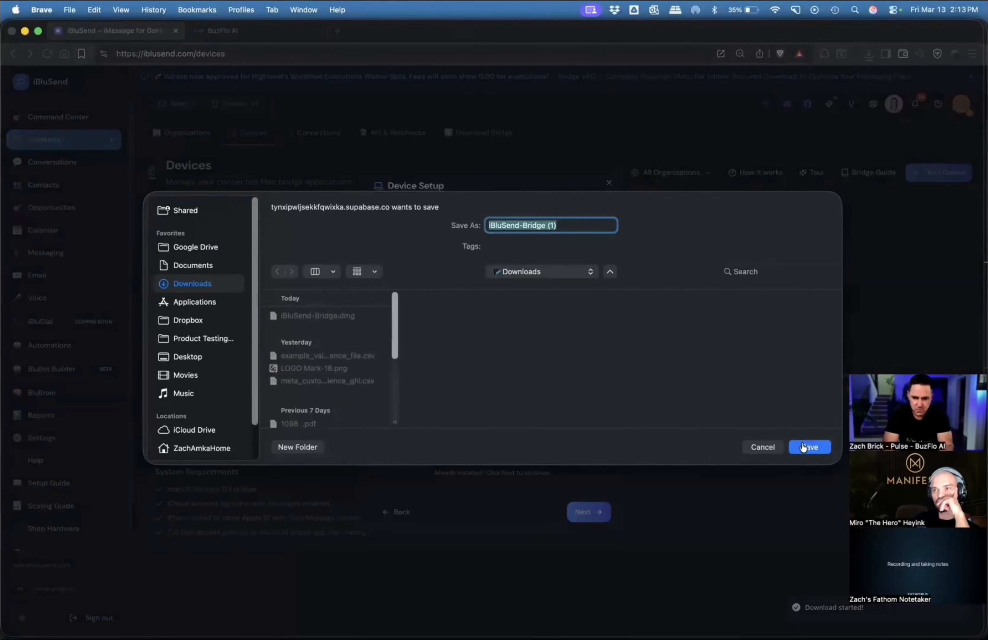
pyautogui.click(804, 447)
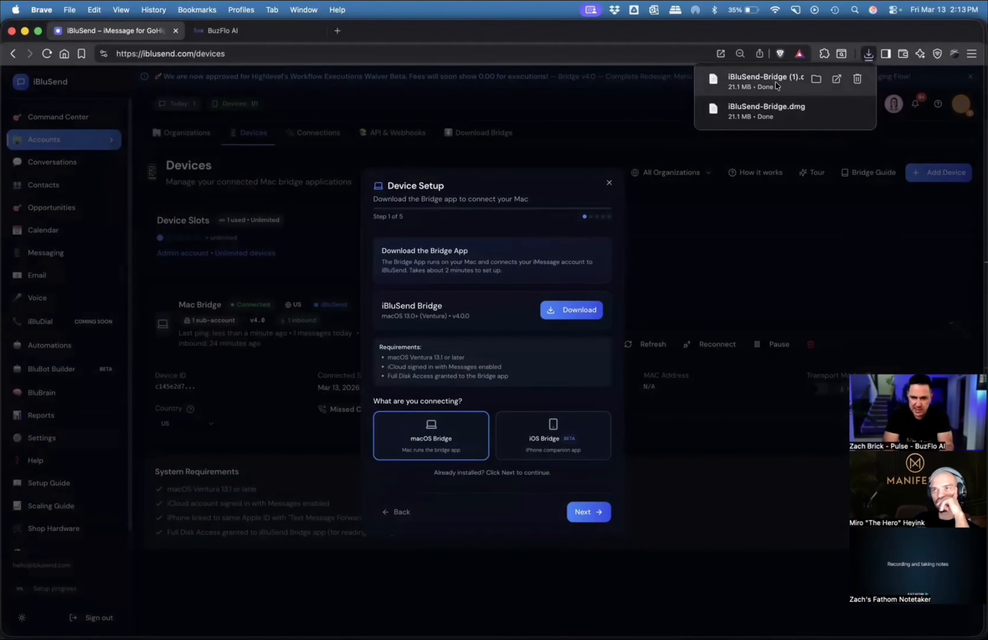
# Open the iBluSend-Bridge (1) disk image and copy iBluSend Bridge into Applications, replacing the older version.
pyautogui.click(775, 85)
pyautogui.moveTo(366, 241); pyautogui.dragTo(285, 243)
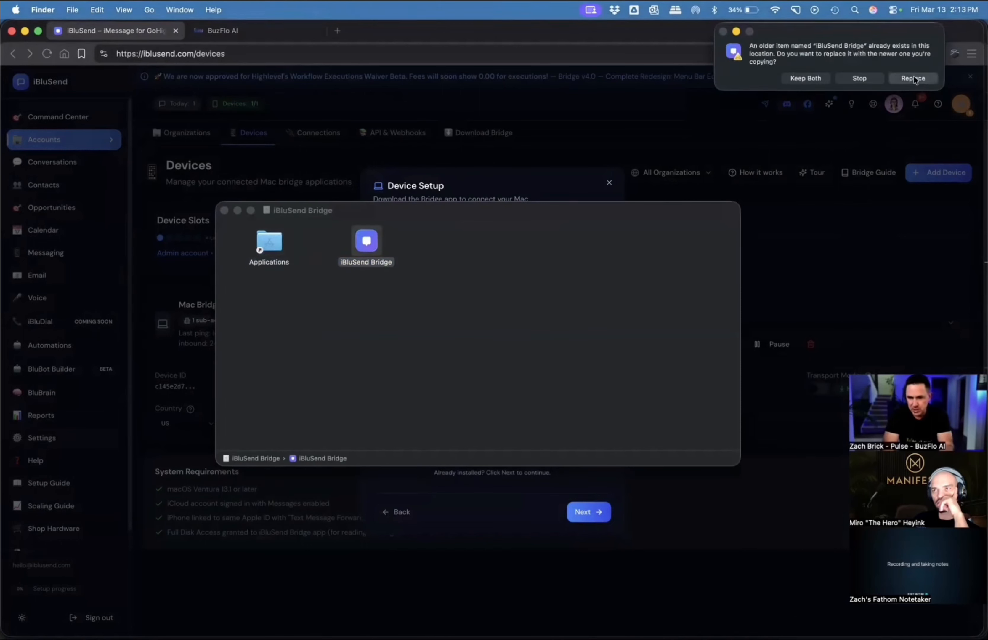
pyautogui.click(914, 79)
# Find iBluSend Bridge in the Applications folder and launch it, approving the downloaded-app security prompt.
pyautogui.click(269, 240)
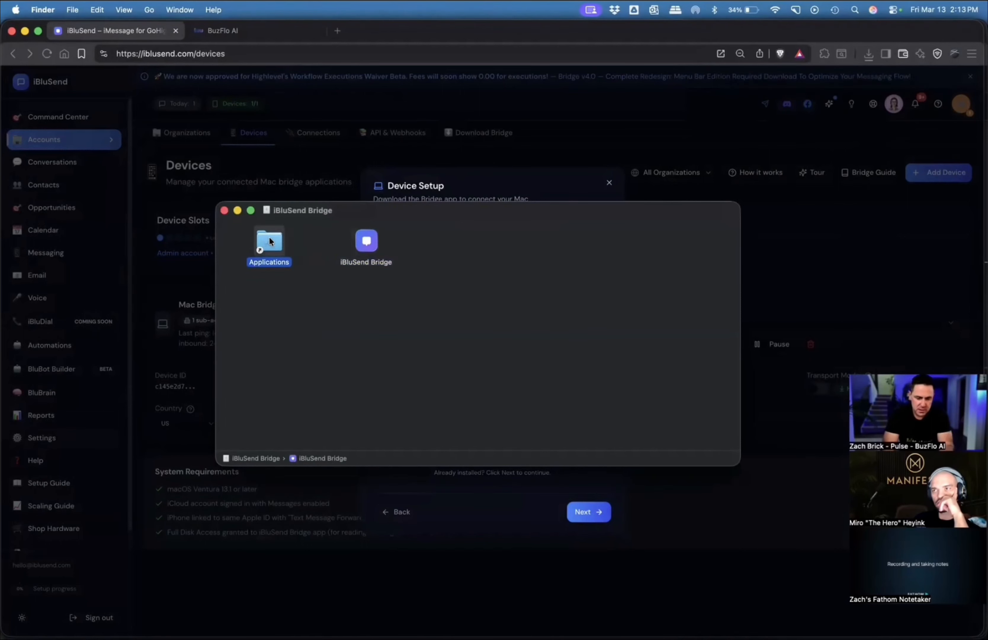
pyautogui.doubleClick(269, 239)
pyautogui.scroll(-10, 189, 378)
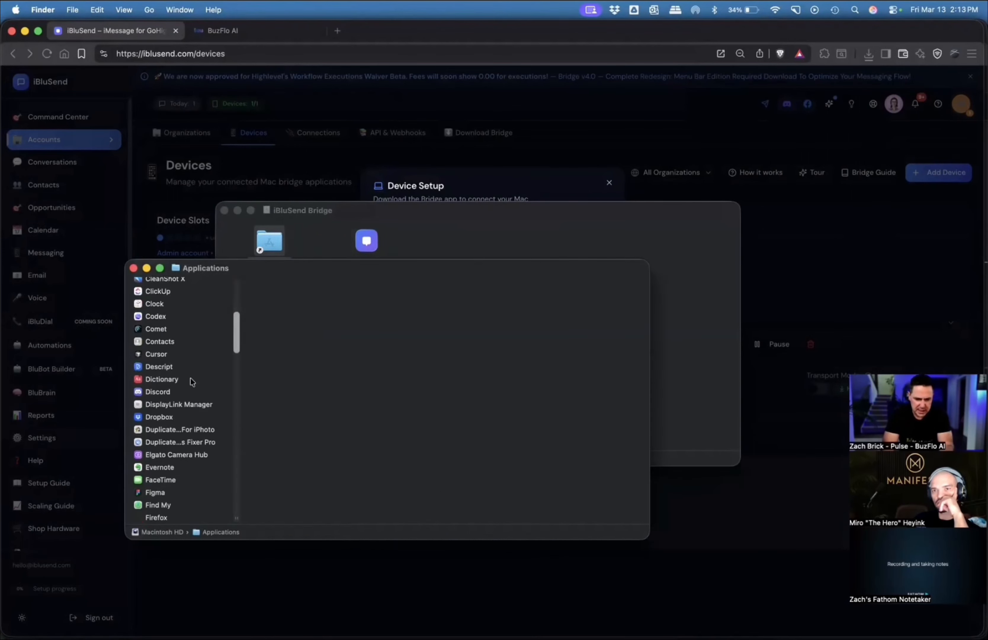
pyautogui.scroll(-8, 193, 382)
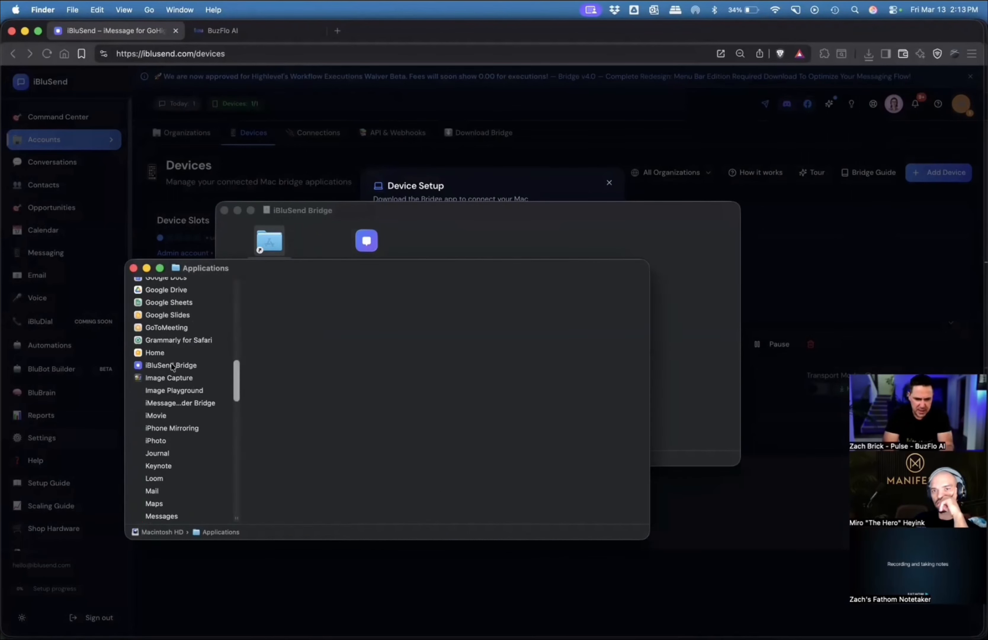
pyautogui.doubleClick(170, 363)
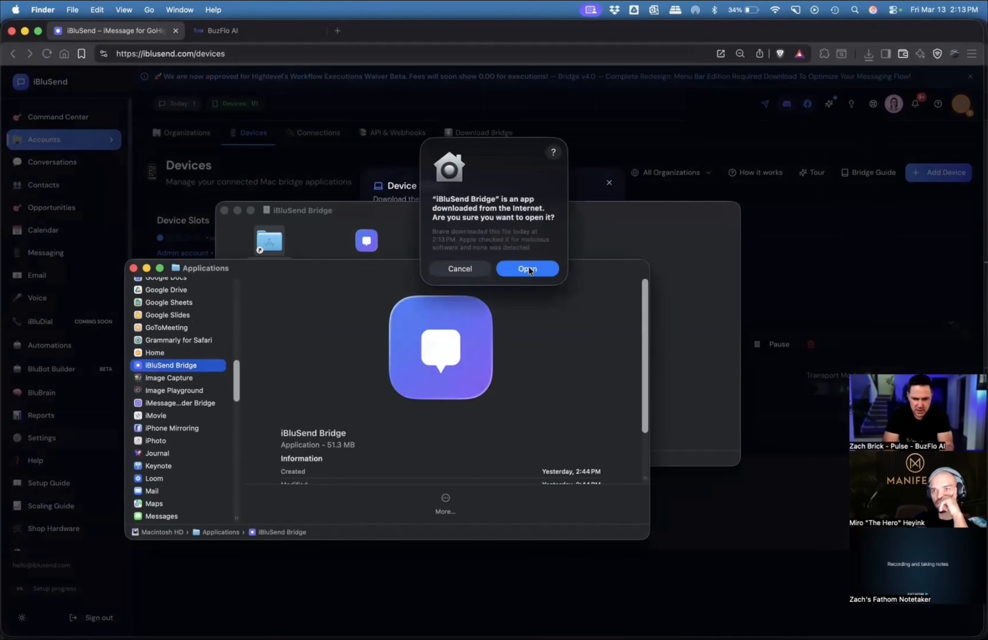
pyautogui.click(528, 269)
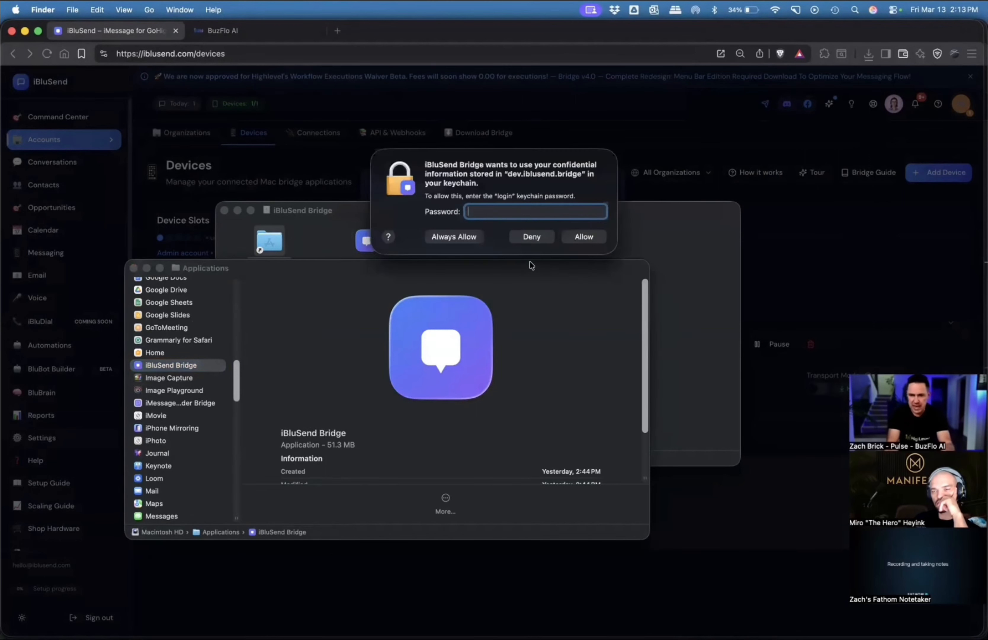
# Enter the login keychain password at each prompt and always allow iBluSend Bridge to access its stored information.
pyautogui.write('••••')
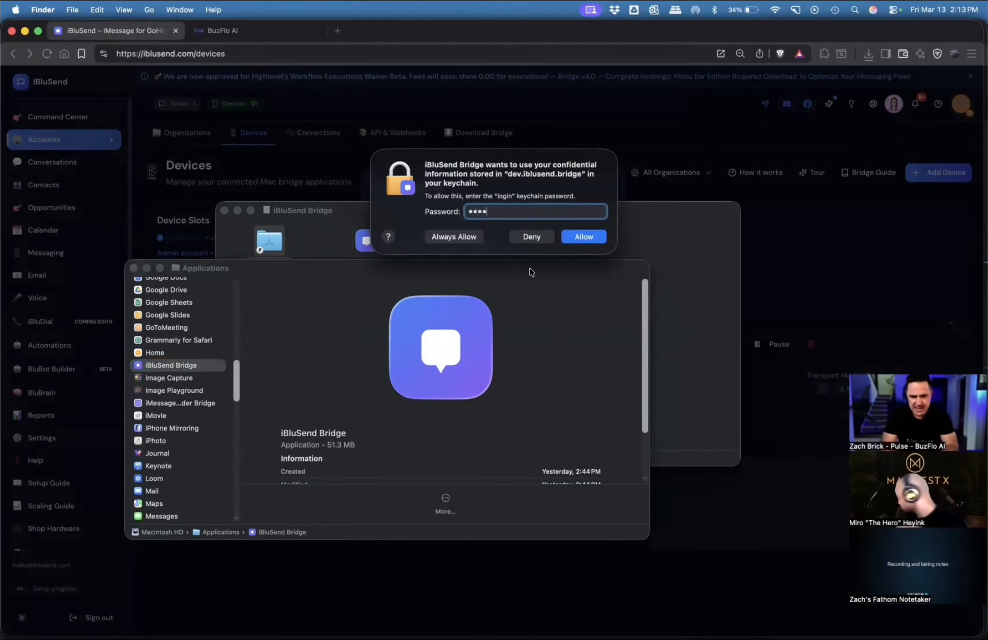
pyautogui.click(463, 237)
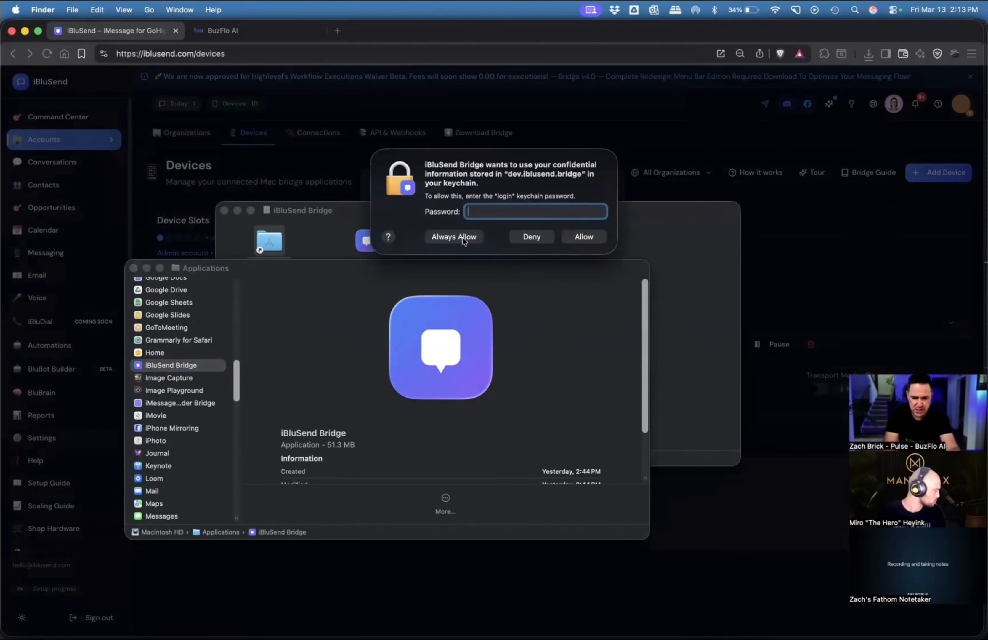
pyautogui.write('••••')
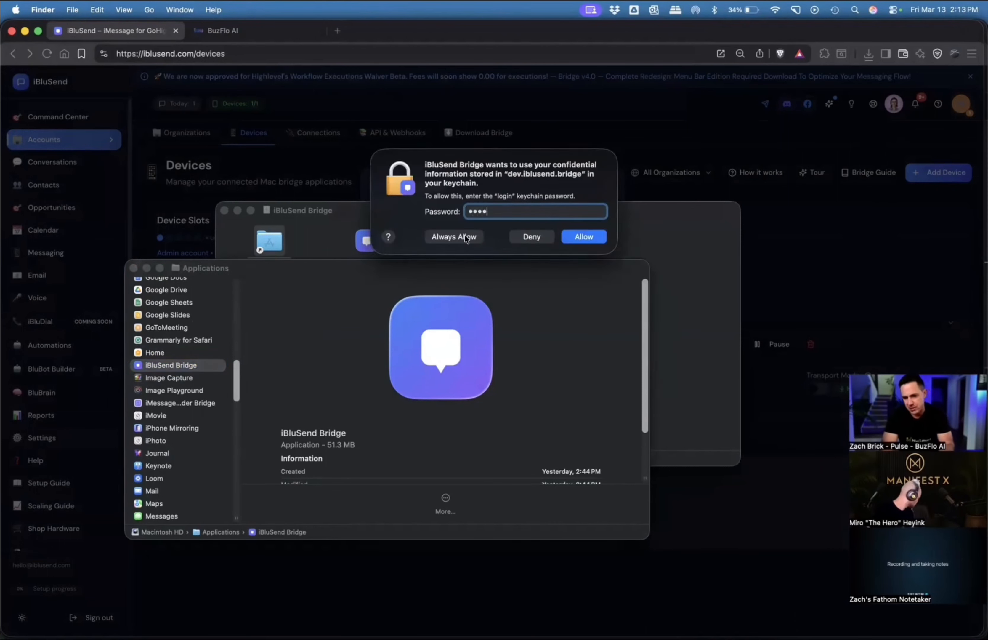
pyautogui.click(467, 238)
pyautogui.write('••••')
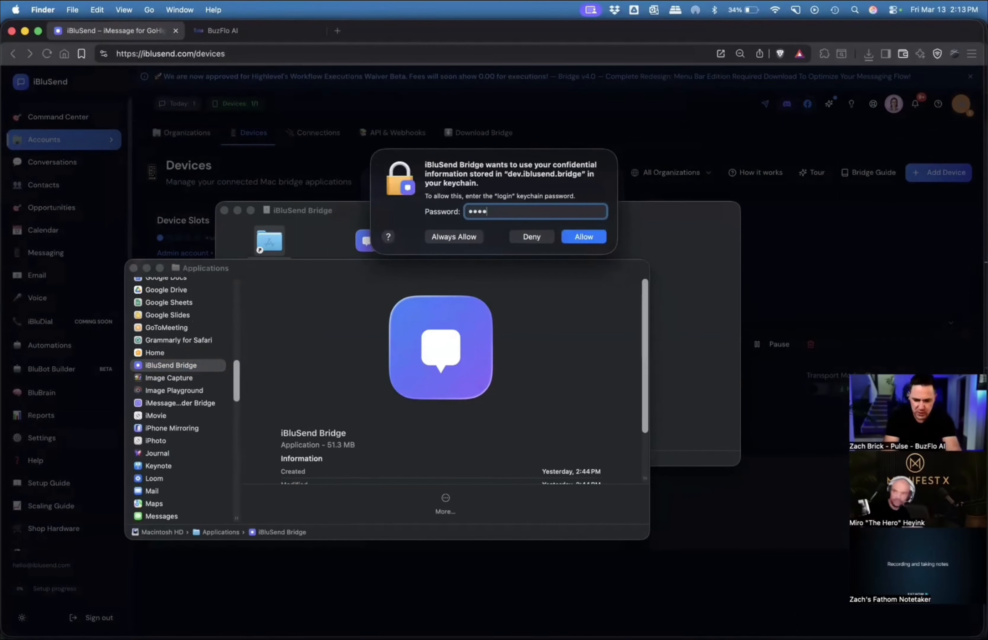
pyautogui.click(466, 238)
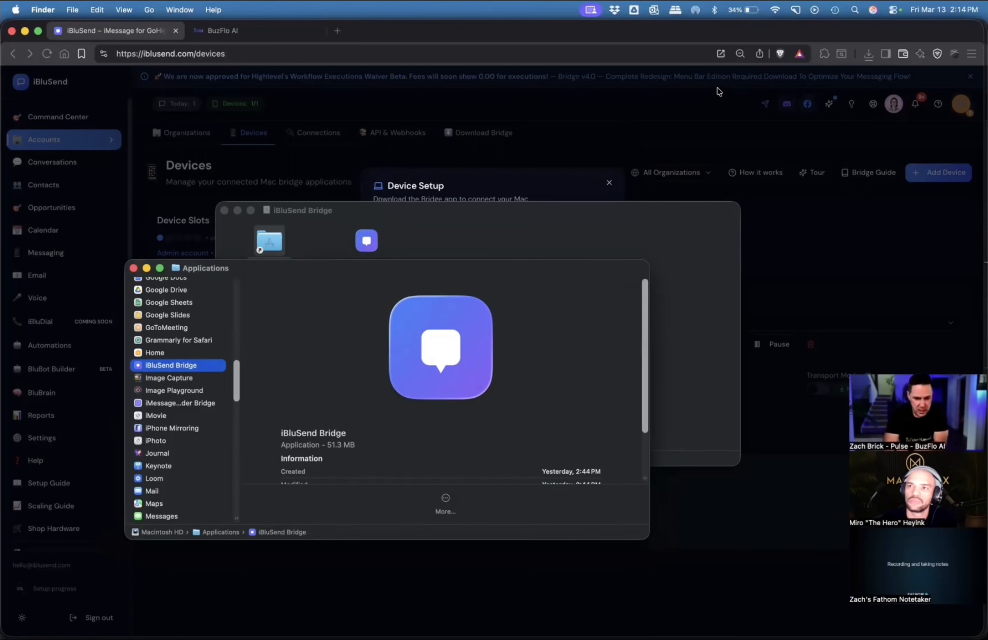
# Launch iBluSend Bridge again from Applications and open its settings window.
pyautogui.doubleClick(178, 367)
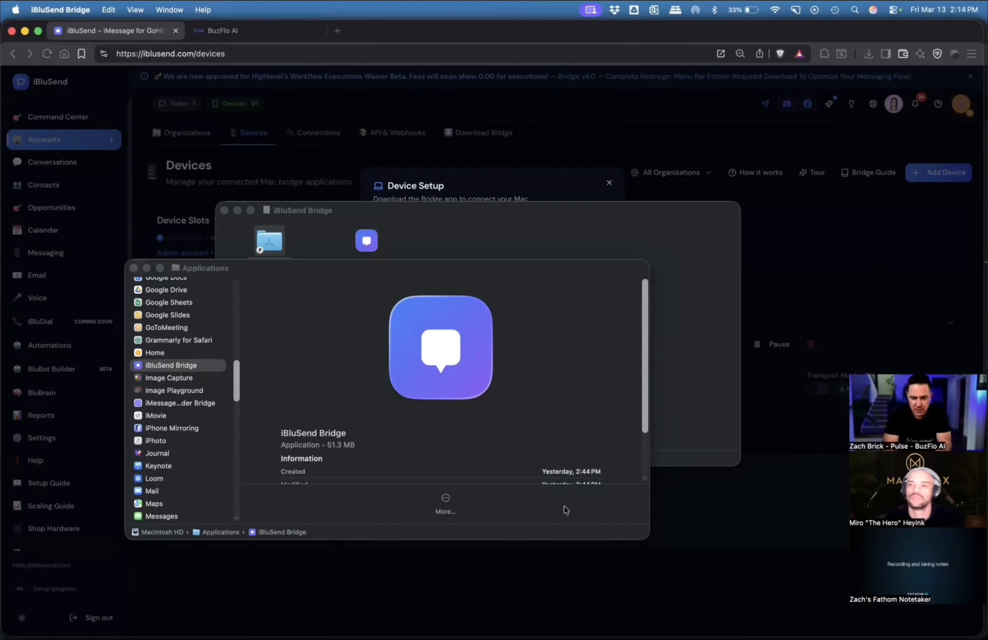
pyautogui.doubleClick(181, 363)
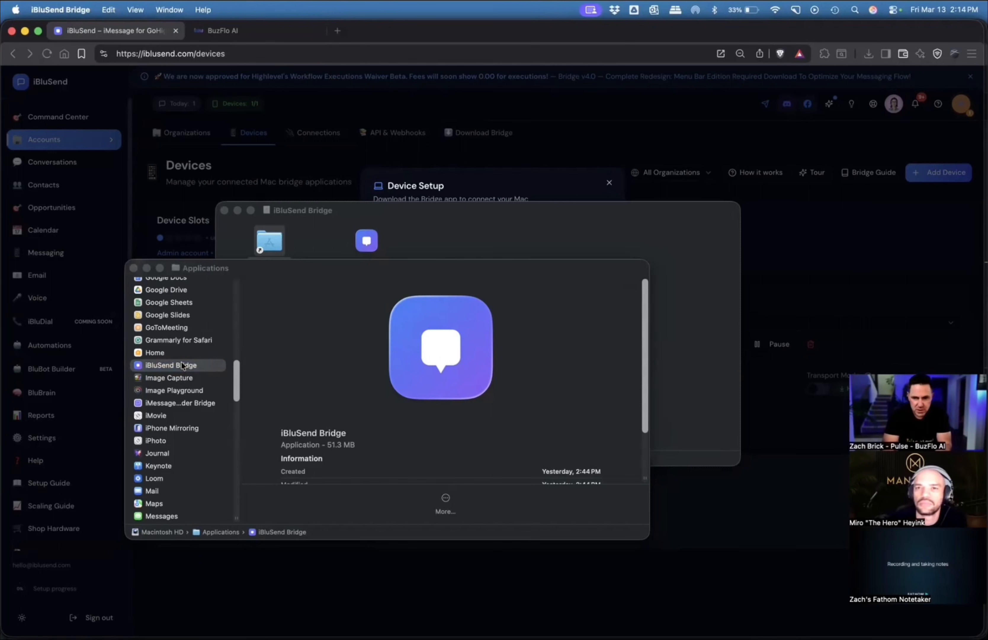
pyautogui.click(62, 10)
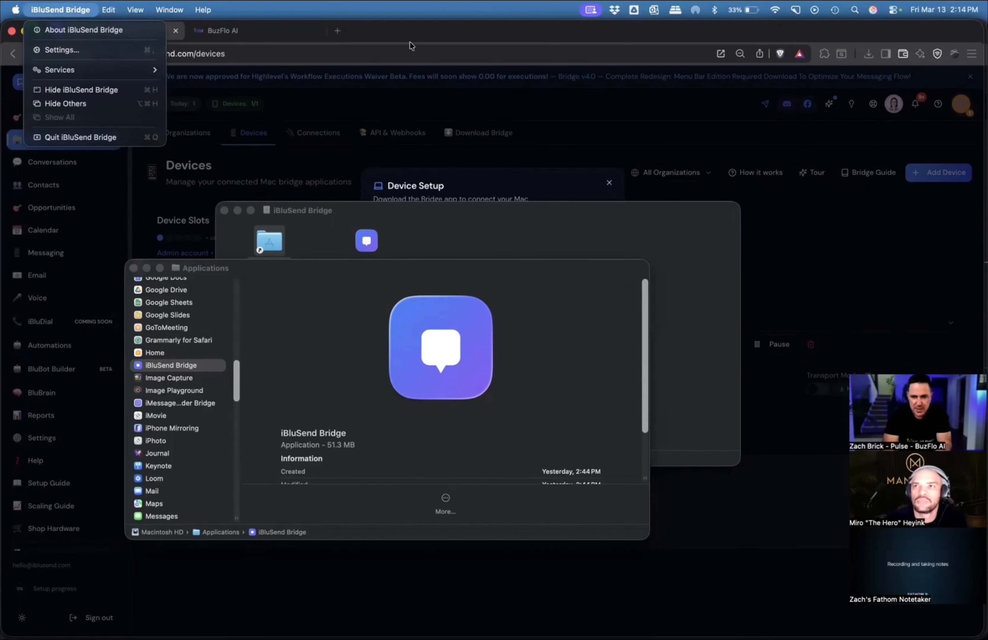
pyautogui.click(76, 51)
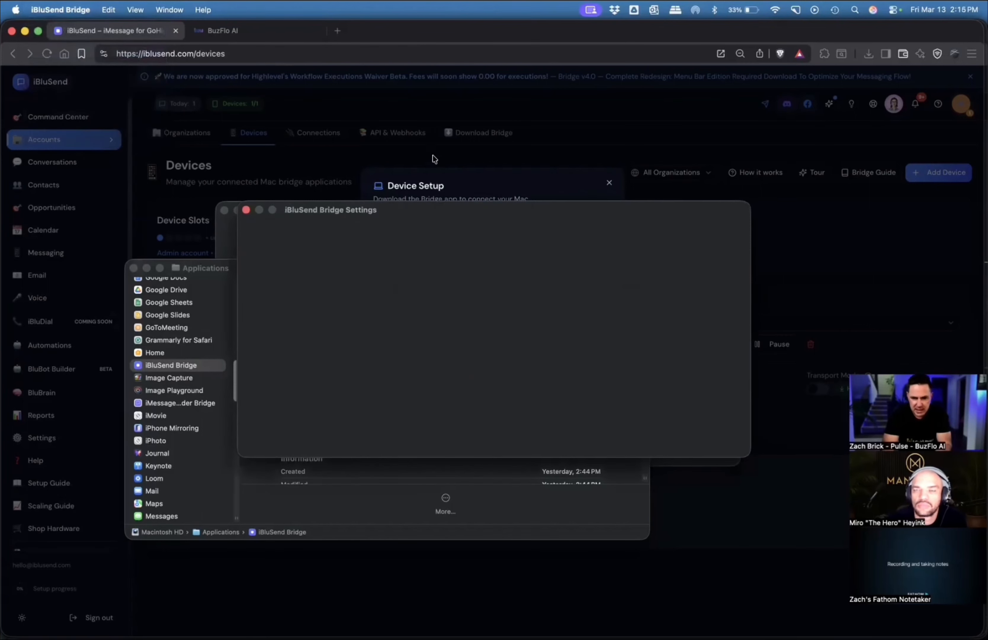
pyautogui.click(528, 290)
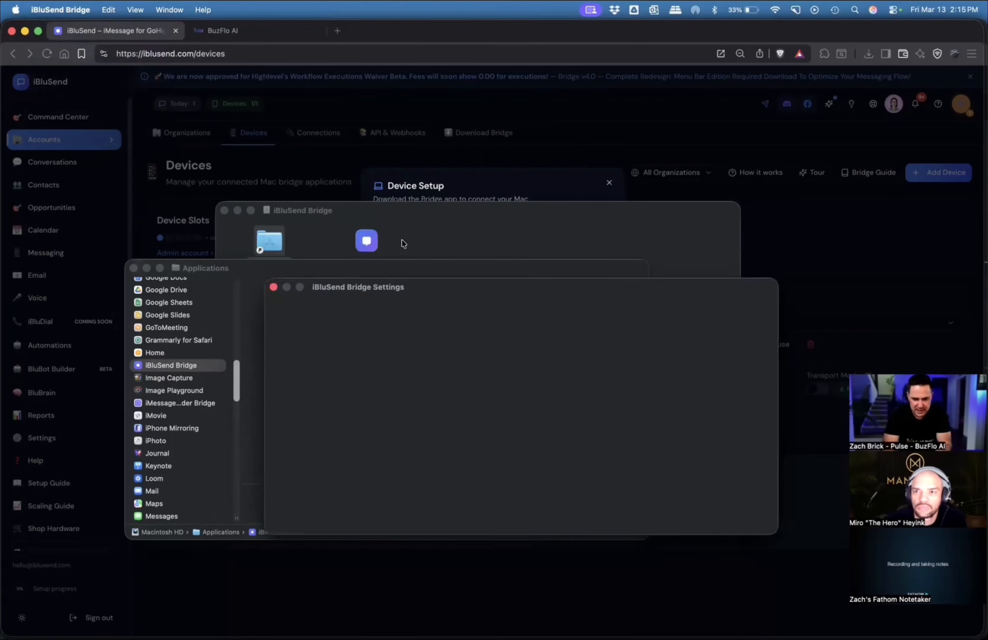
# Switch to macOS System Settings and open the Privacy & Security section.
pyautogui.click(16, 10)
pyautogui.click(42, 50)
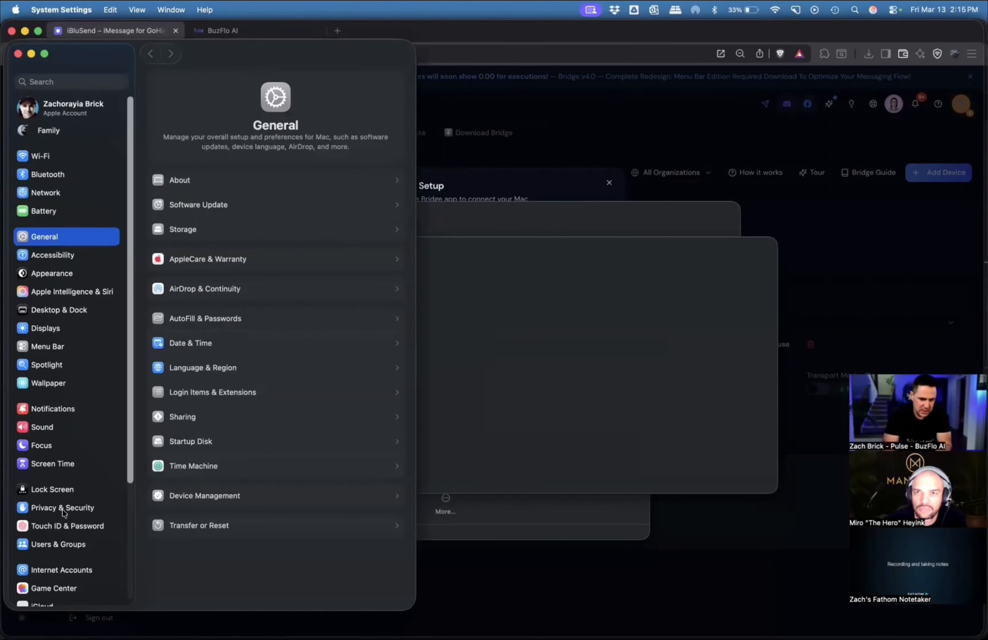
pyautogui.click(64, 508)
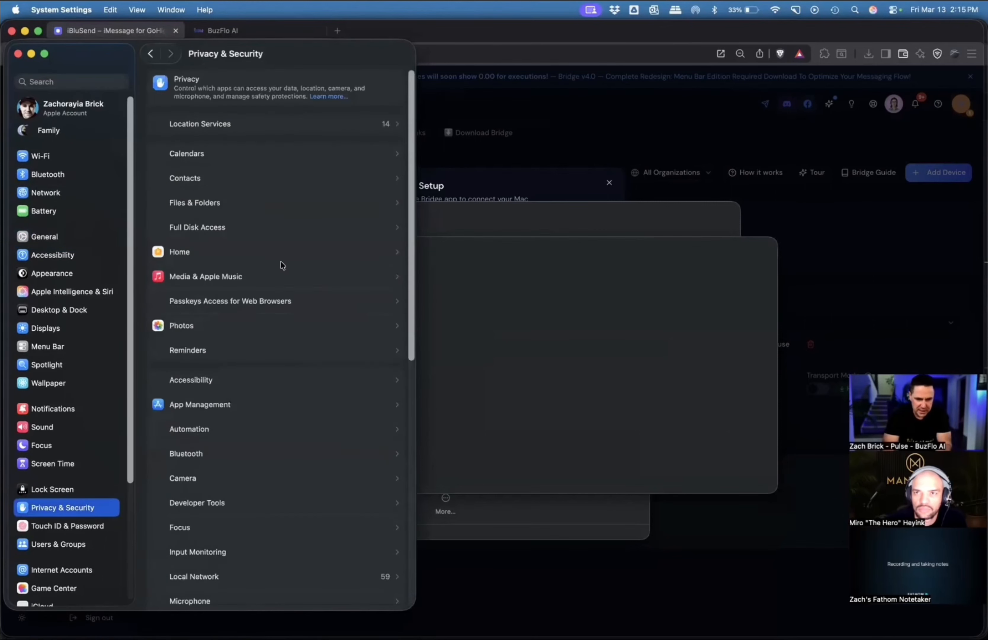
# In the Accessibility permissions, enable the new iBluSend Bridge entry and disable iMessage Sender Bridge and the older iBluSend Bridge entry.
pyautogui.scroll(-1, 270, 458)
pyautogui.scroll(-2, 271, 461)
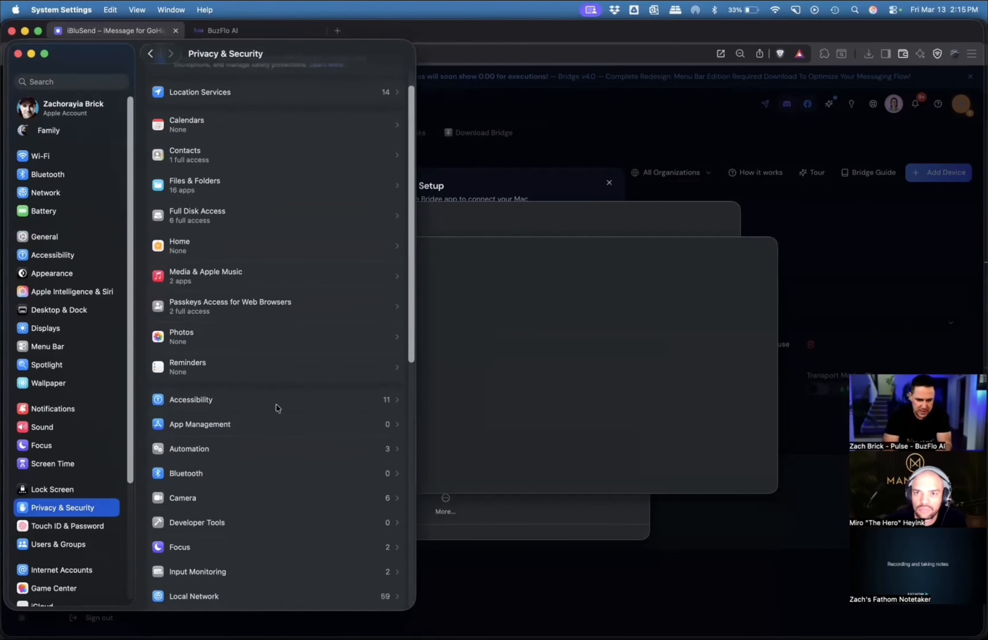
pyautogui.click(276, 405)
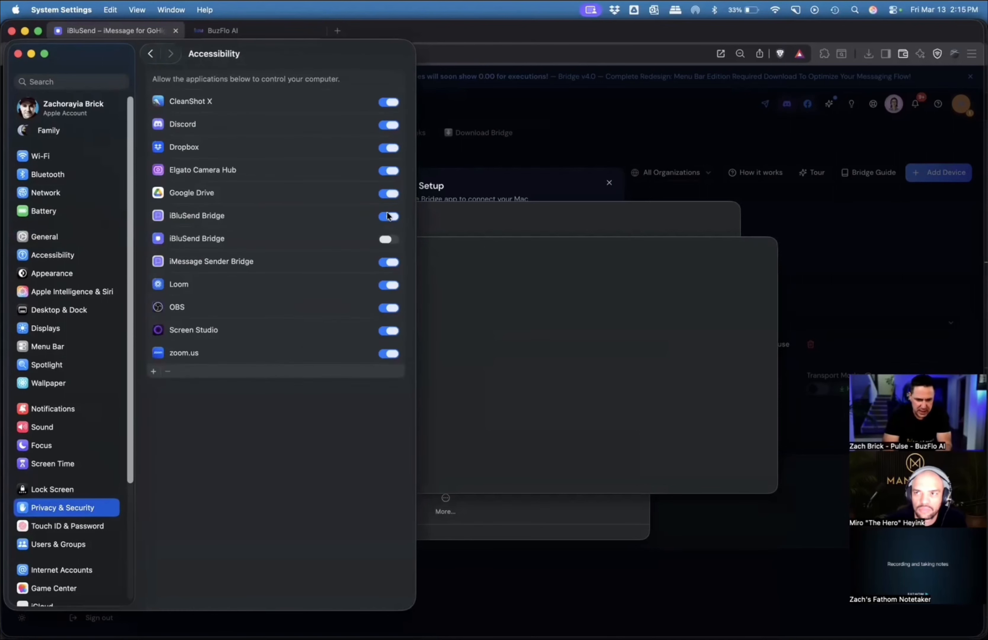
pyautogui.click(388, 238)
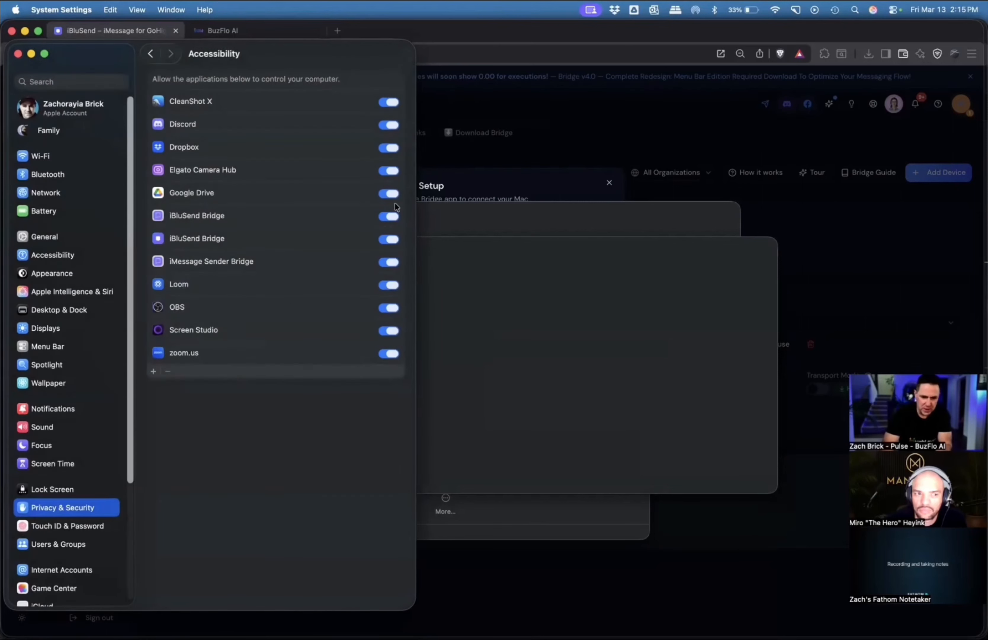
pyautogui.click(387, 262)
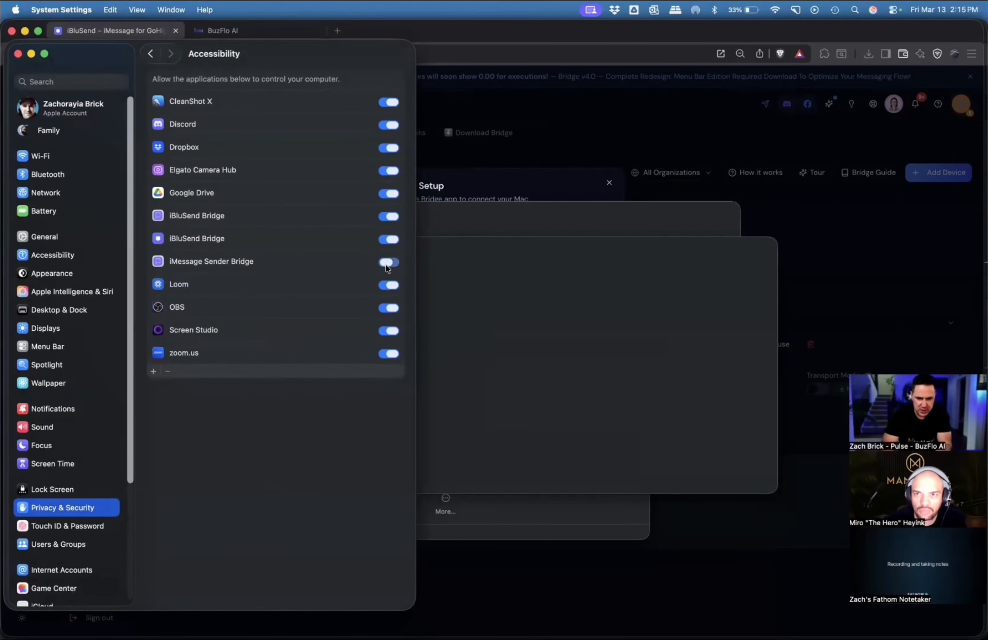
pyautogui.click(389, 217)
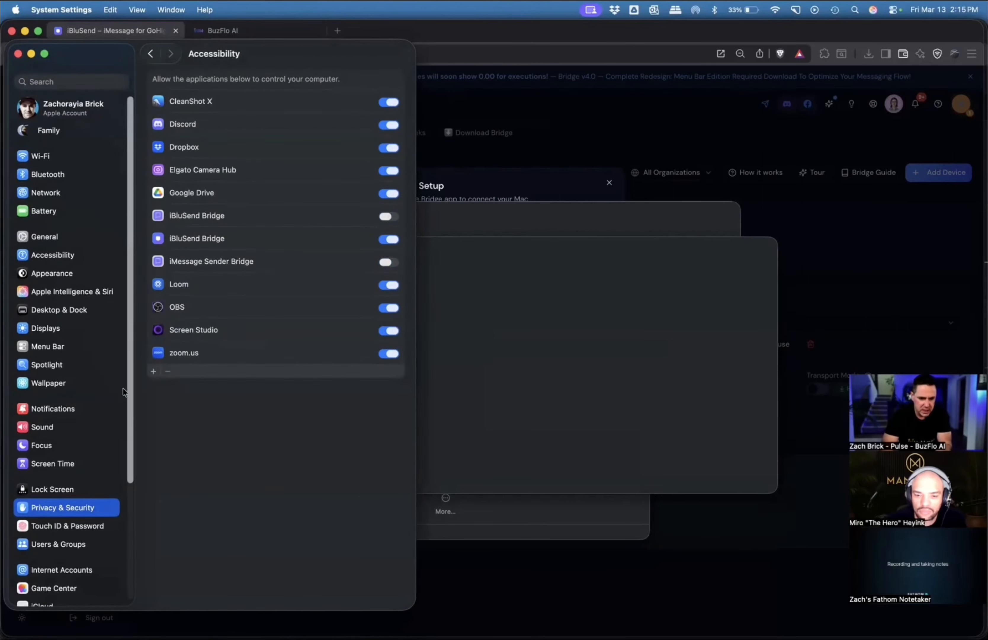
# Add iBluSend Bridge from the Applications folder to the apps allowed Full Disk Access.
pyautogui.click(148, 53)
pyautogui.click(215, 215)
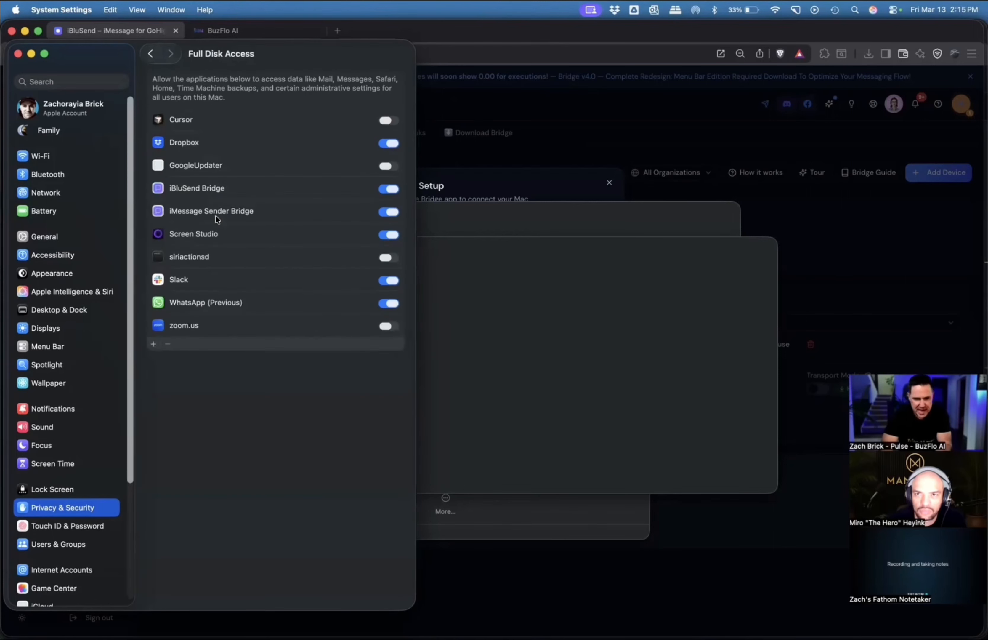
pyautogui.click(154, 345)
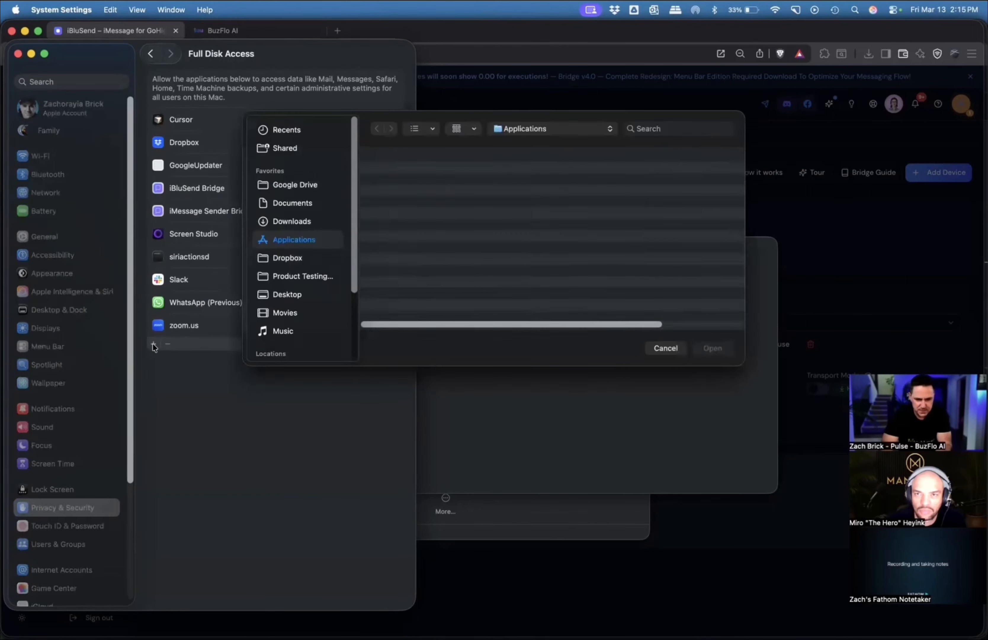
pyautogui.click(408, 184)
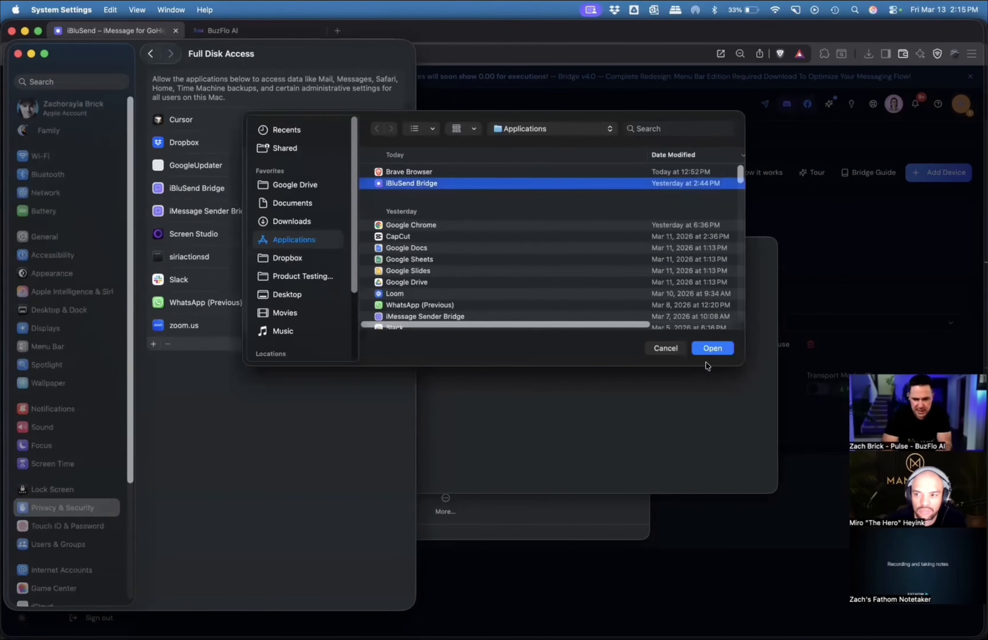
pyautogui.click(712, 348)
pyautogui.click(223, 348)
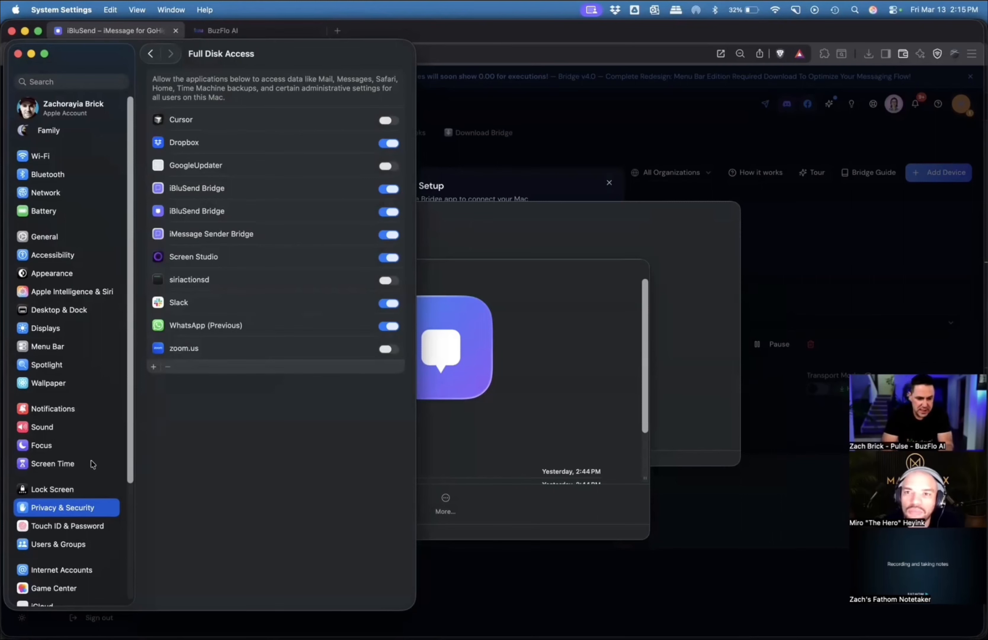
# Check the new iBluSend Bridge entry's Messages permission under Automation and close System Settings.
pyautogui.click(151, 54)
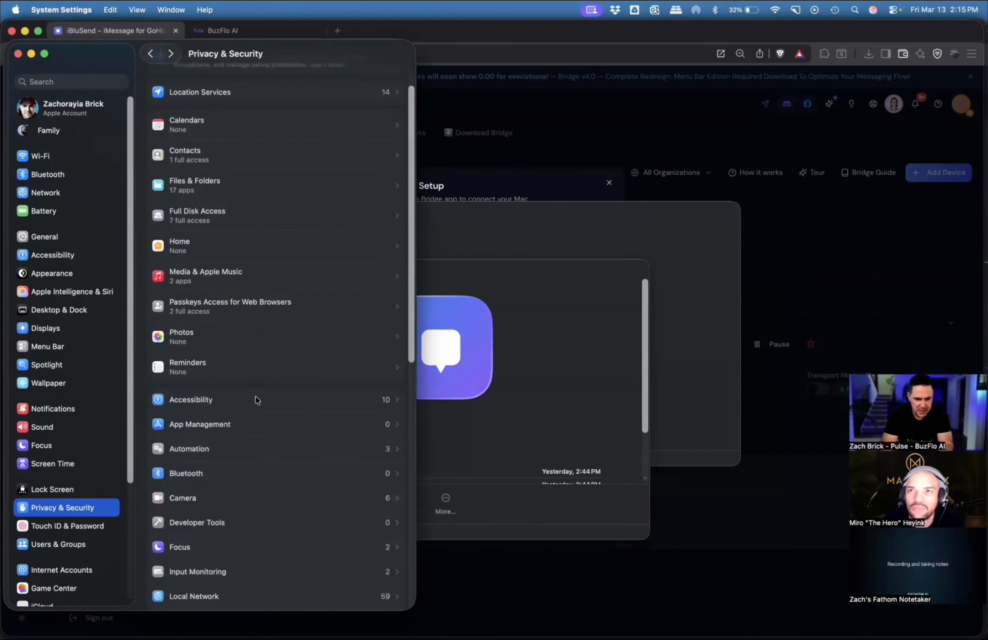
pyautogui.click(222, 447)
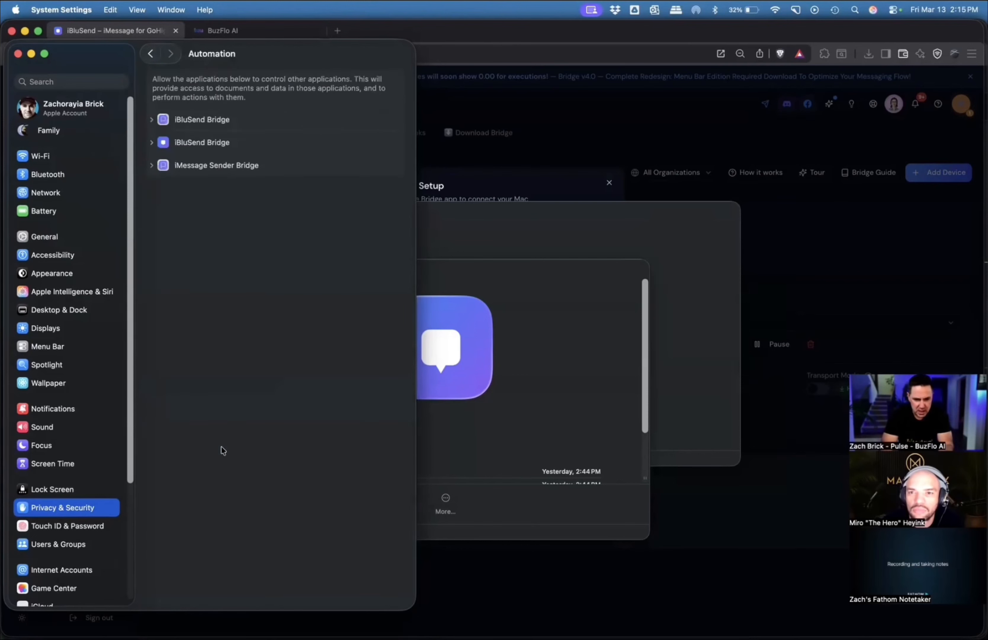
pyautogui.click(152, 142)
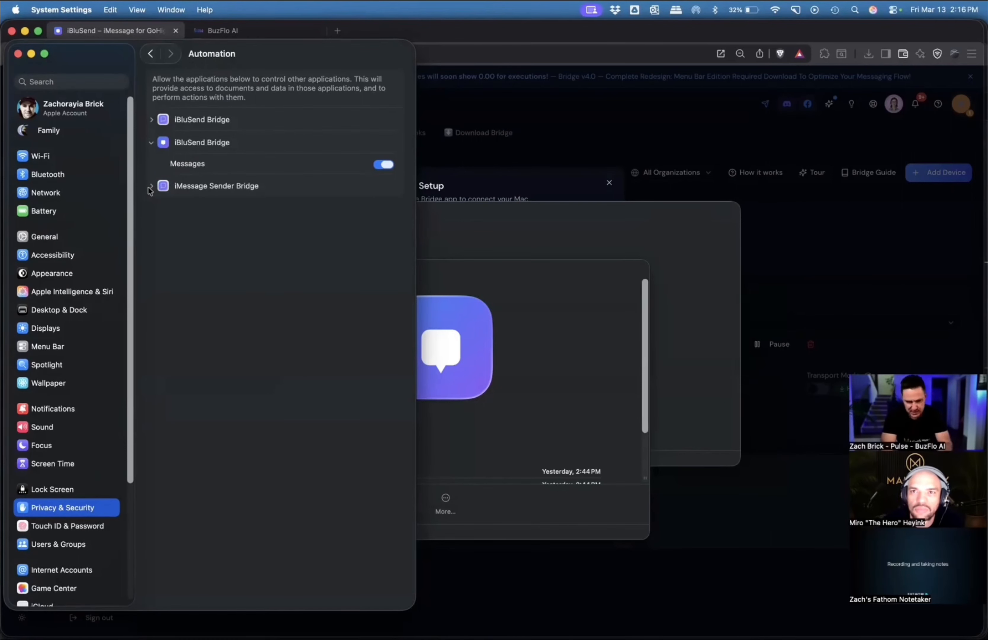
pyautogui.click(17, 54)
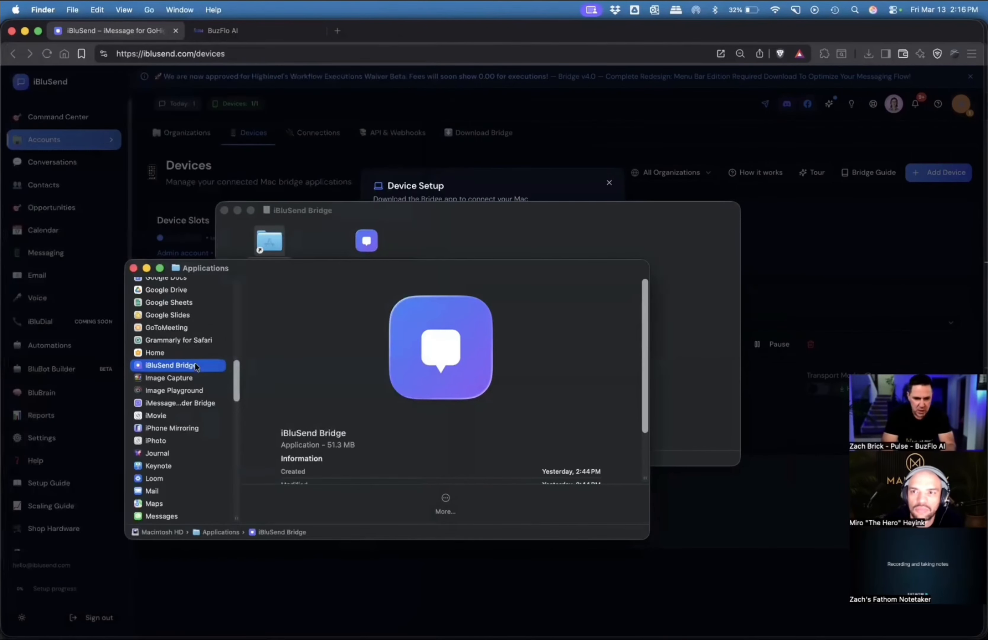
# Launch iBluSend Bridge again from the Applications folder and check its settings window.
pyautogui.doubleClick(186, 365)
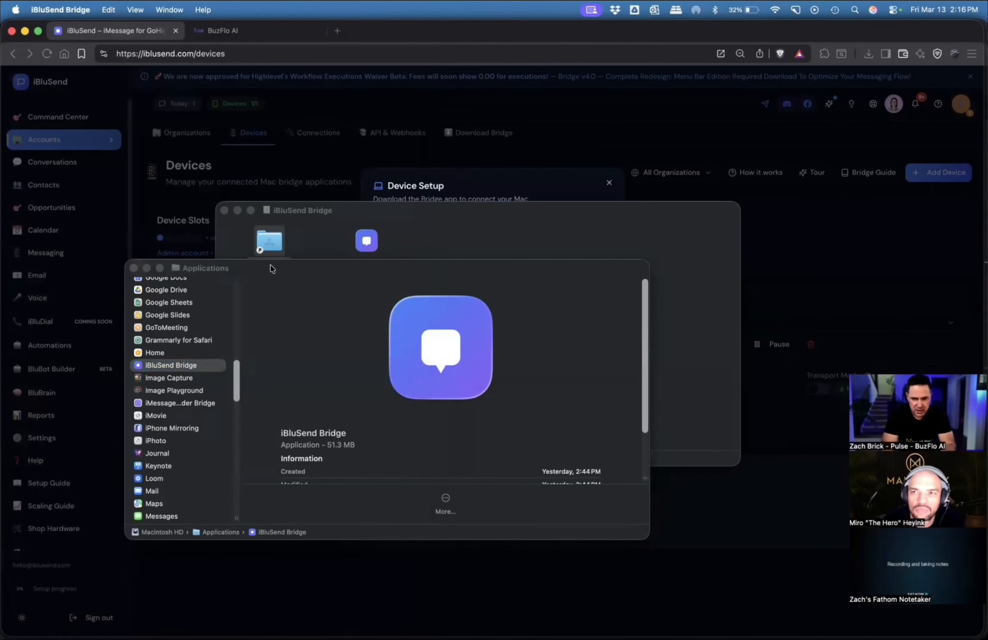
pyautogui.click(106, 9)
pyautogui.moveTo(82, 10)
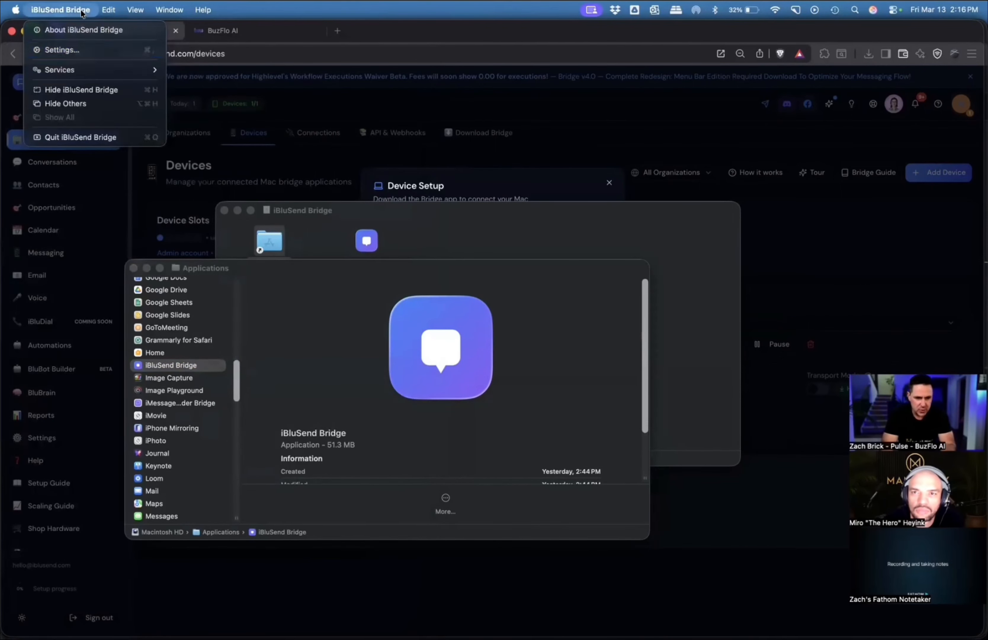
pyautogui.click(70, 52)
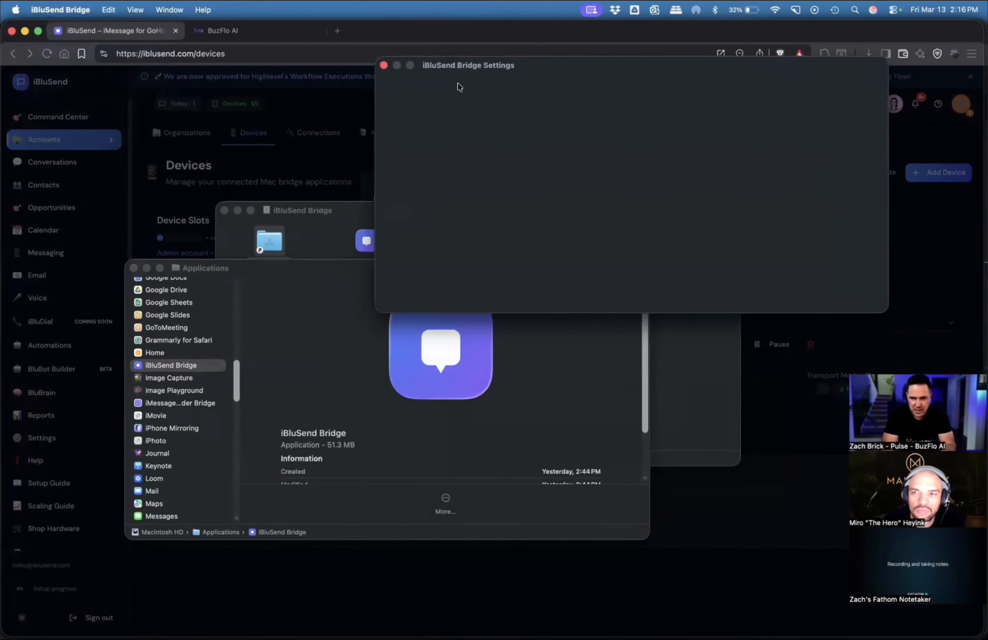
pyautogui.click(293, 165)
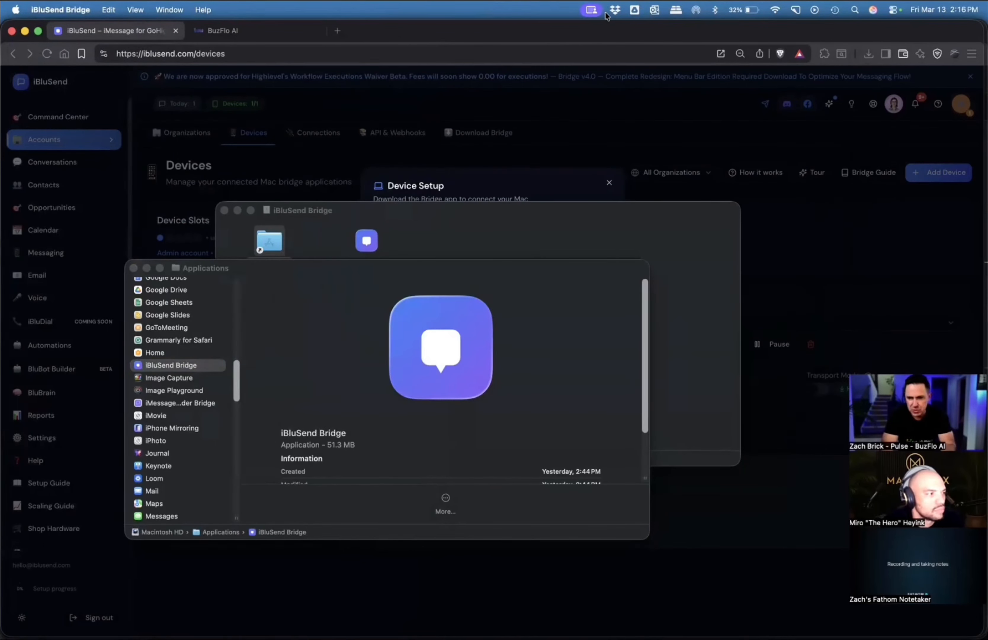
pyautogui.click(654, 13)
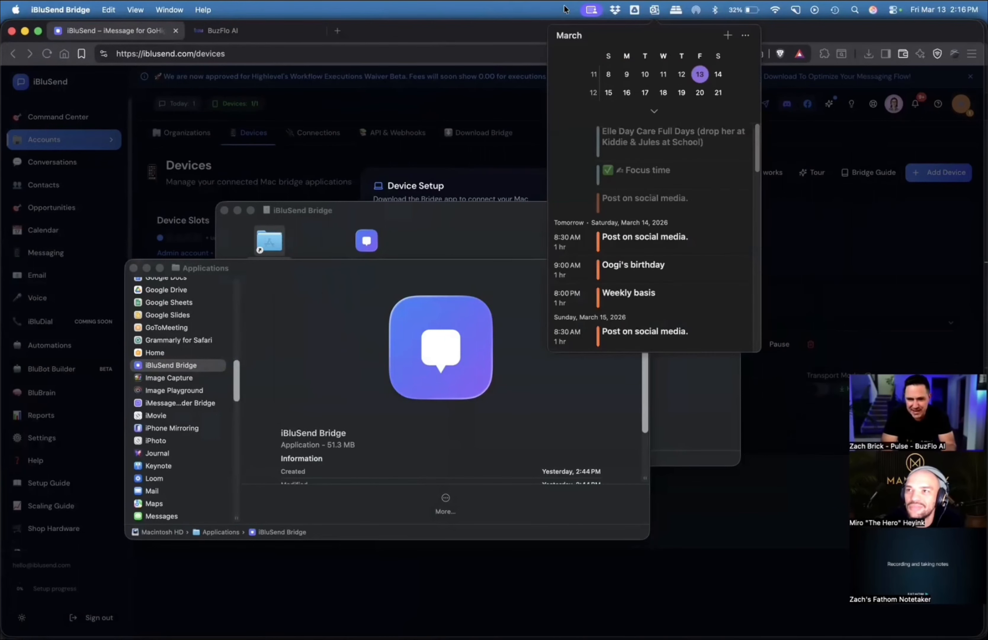
pyautogui.click(576, 12)
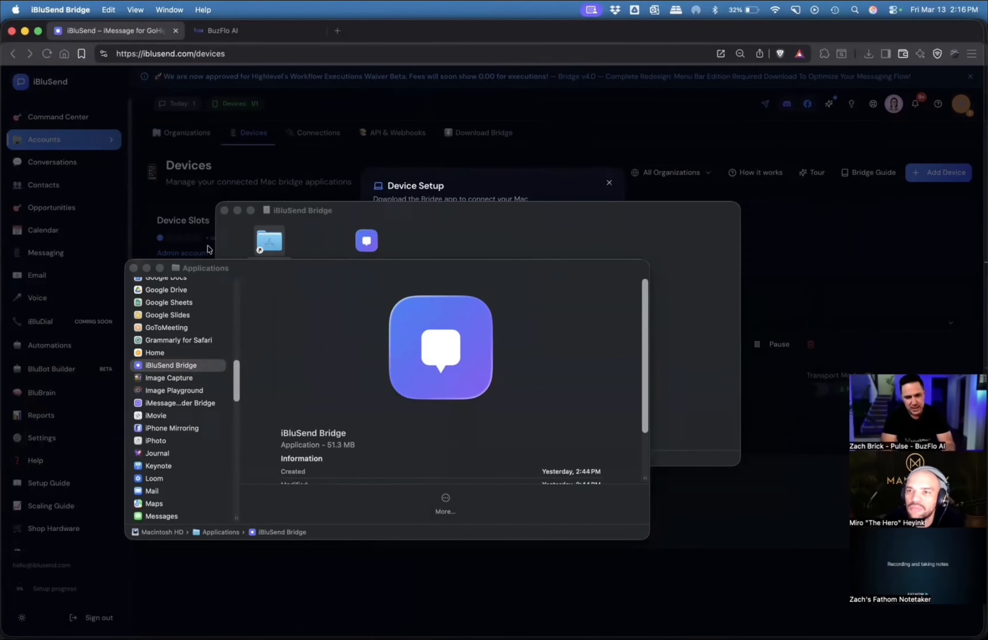
# Close the Applications and iBluSend Bridge installer windows and continue Device Setup past the macOS Bridge download.
pyautogui.click(133, 268)
pyautogui.click(224, 210)
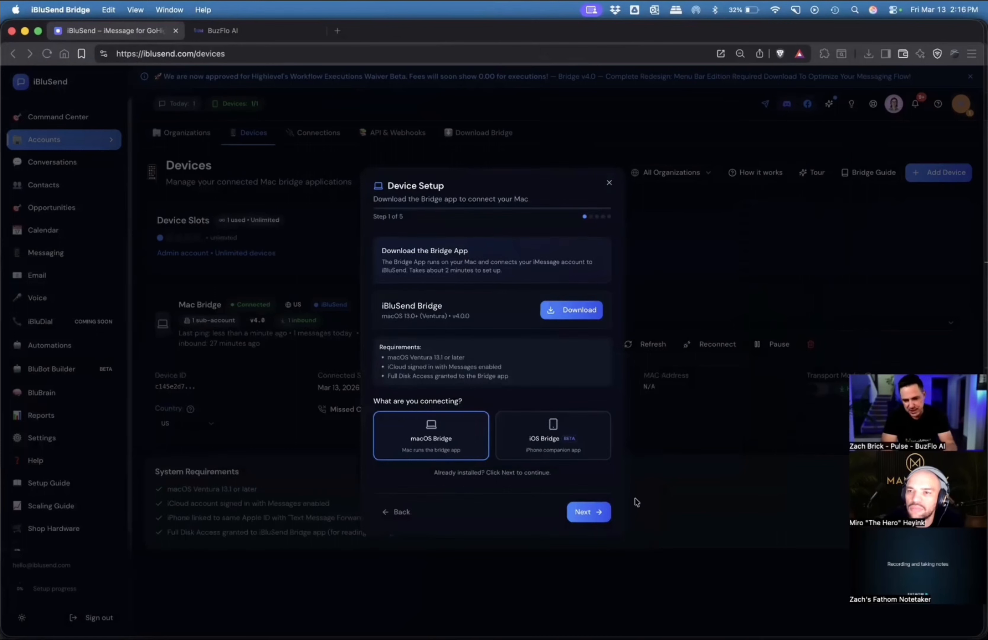
pyautogui.click(593, 511)
pyautogui.click(587, 518)
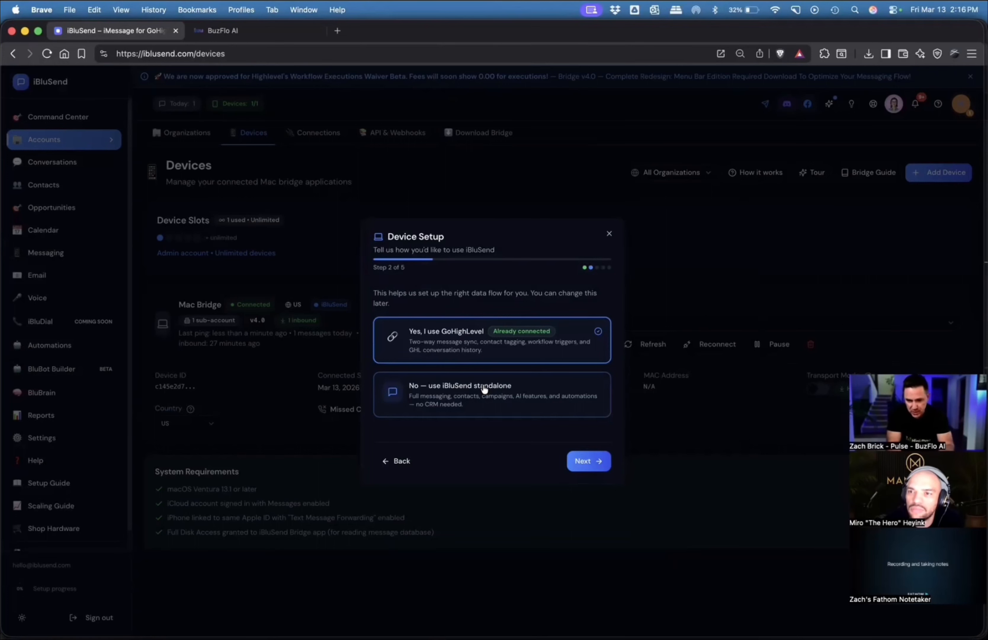
# Complete Device Setup with GoHighLevel and the iBluSend workspace, copying the connection URL along the way.
pyautogui.click(582, 460)
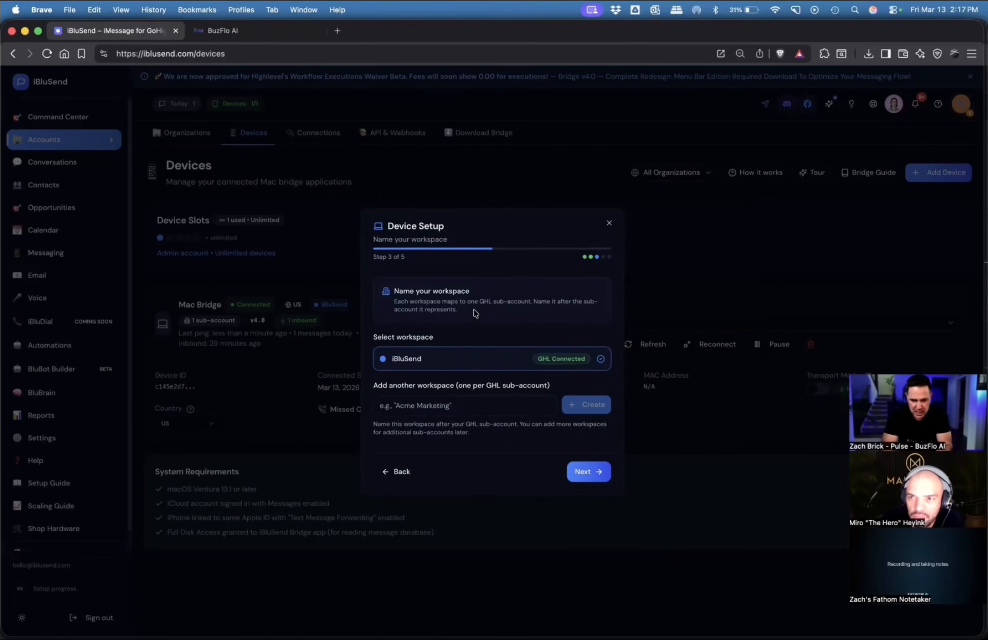
pyautogui.click(581, 472)
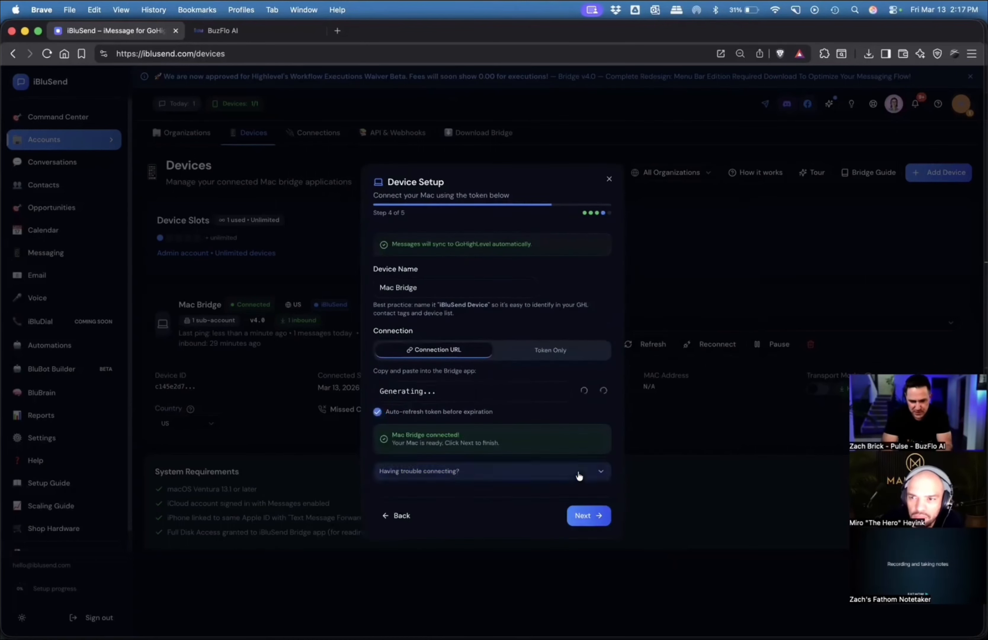
pyautogui.click(584, 392)
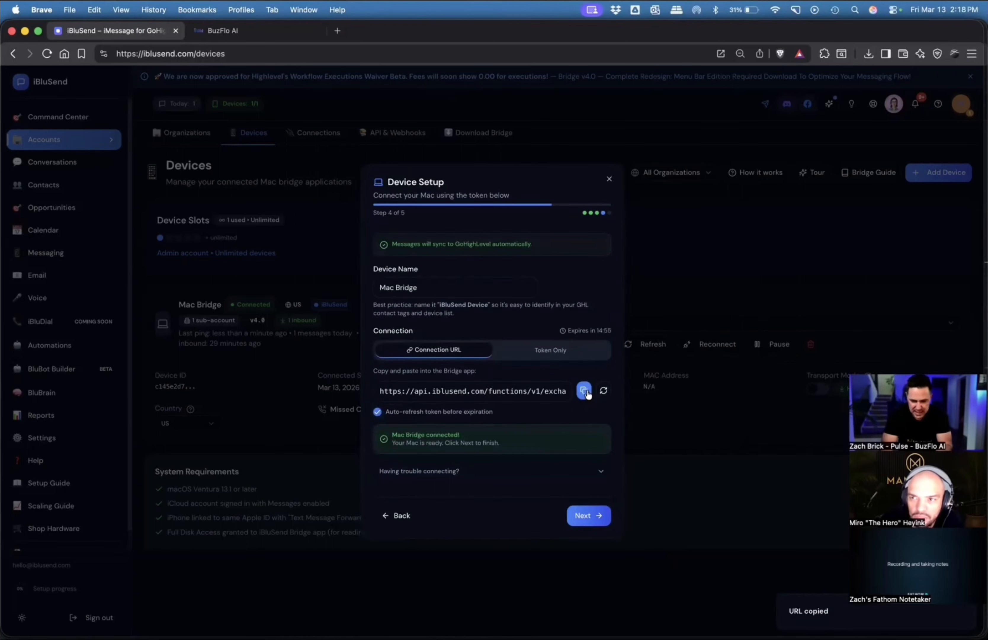
pyautogui.click(582, 513)
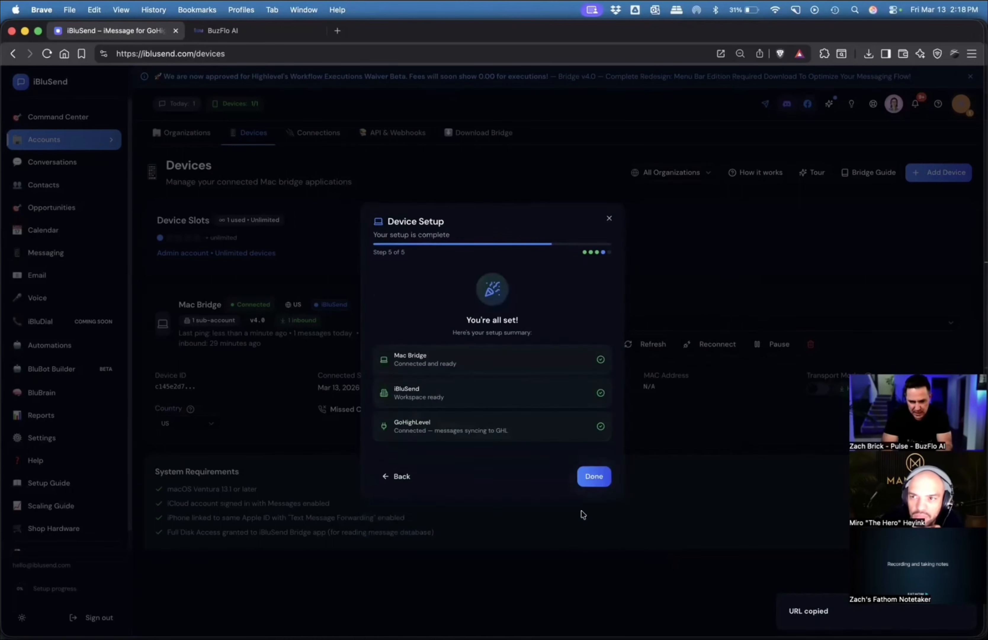
pyautogui.click(594, 476)
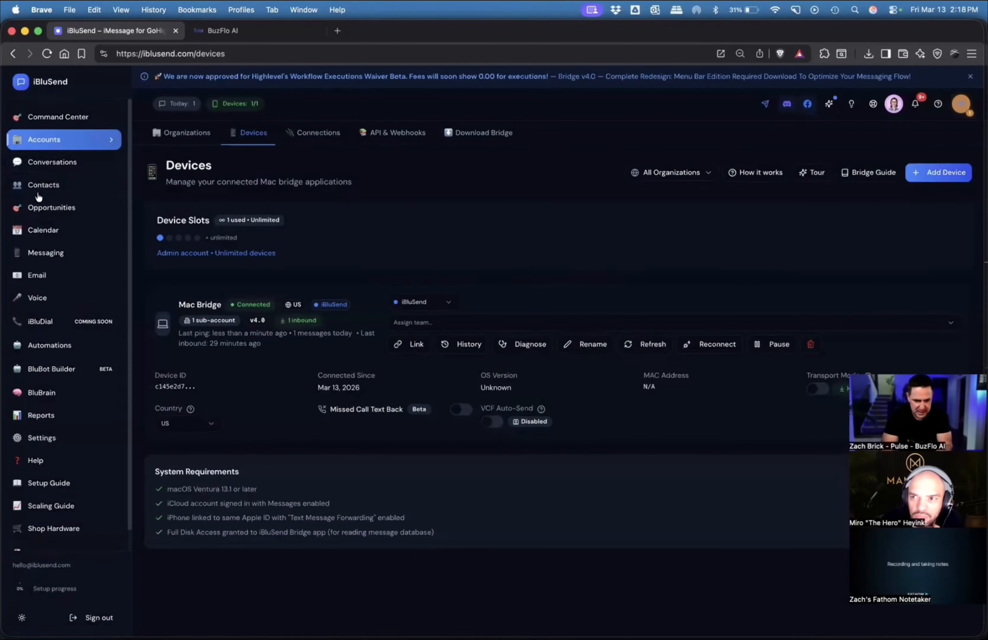
# Open the iBluSend organization's sub-accounts and examine the owner choices and the Auto-Create GHL Contacts confirmation without enabling it.
pyautogui.click(184, 131)
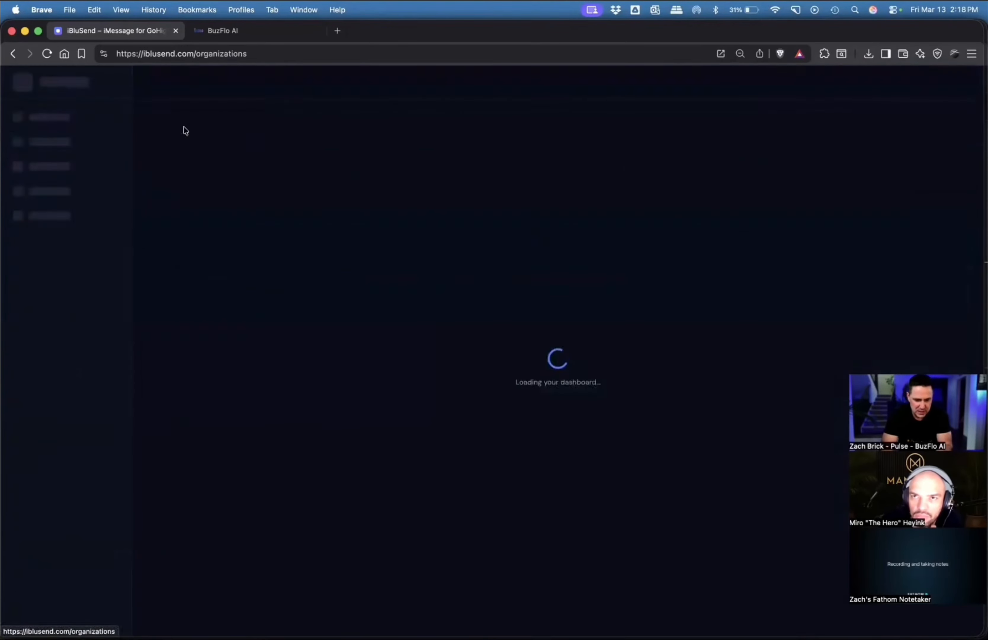
pyautogui.click(340, 347)
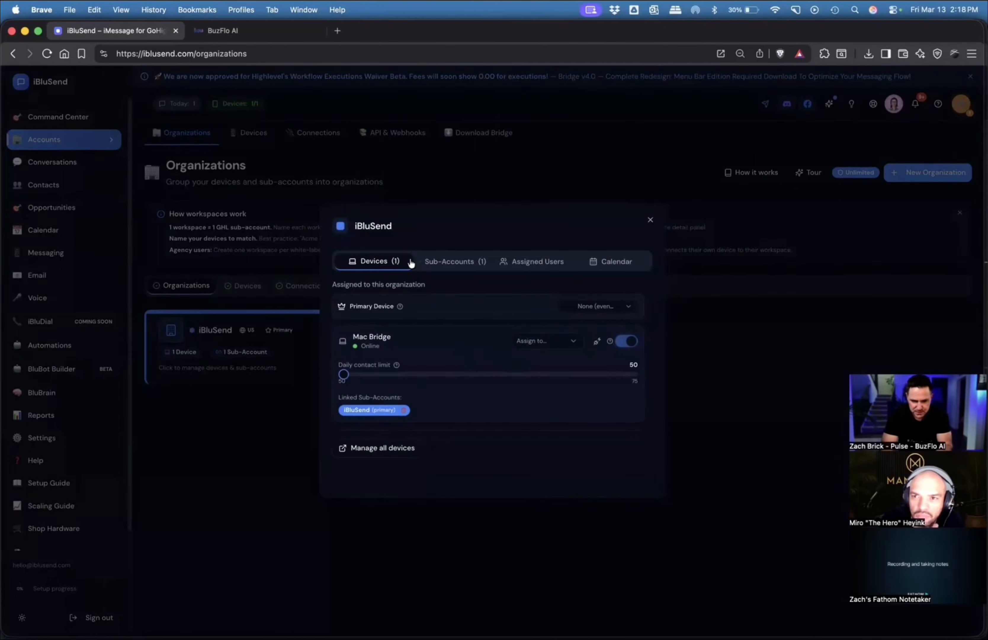
pyautogui.click(443, 261)
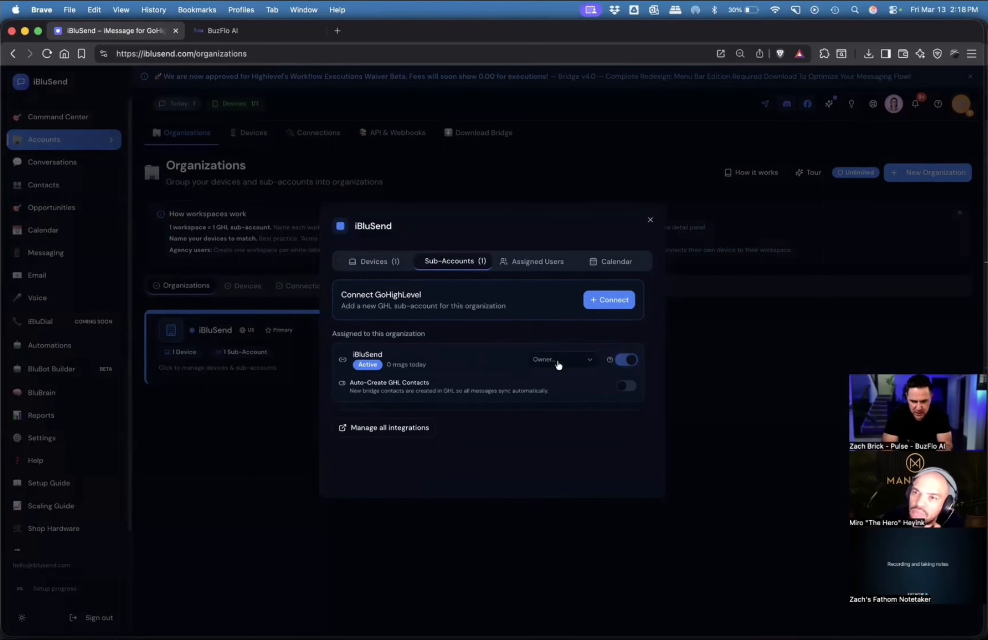
pyautogui.click(564, 360)
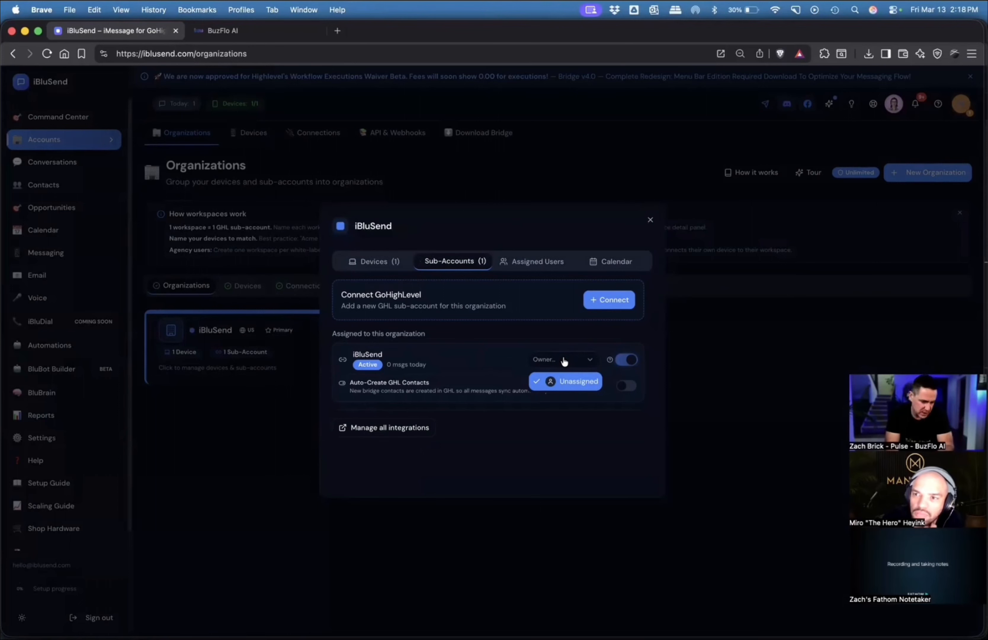
pyautogui.click(552, 344)
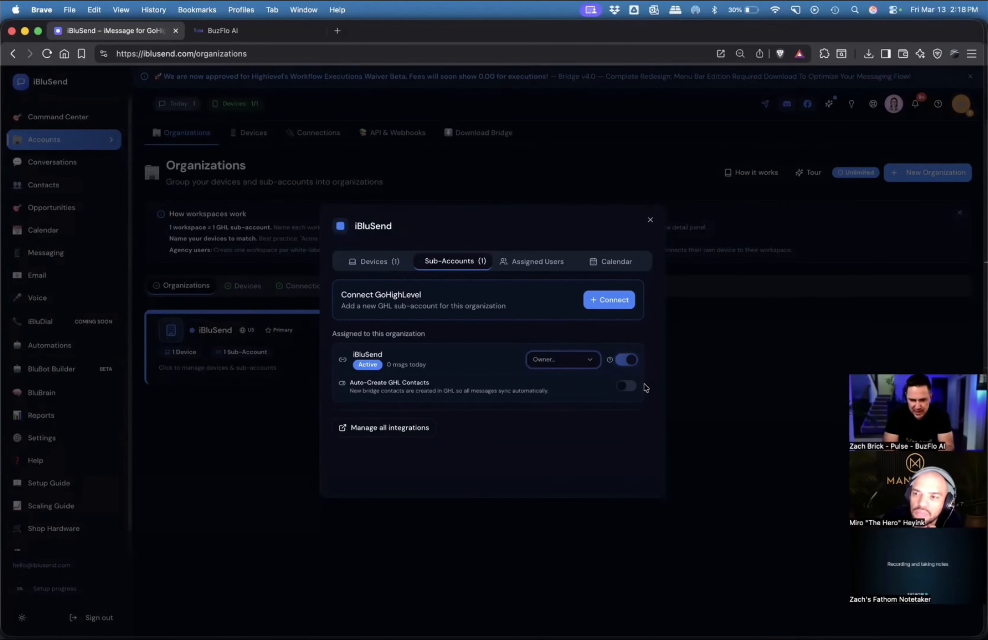
pyautogui.click(626, 386)
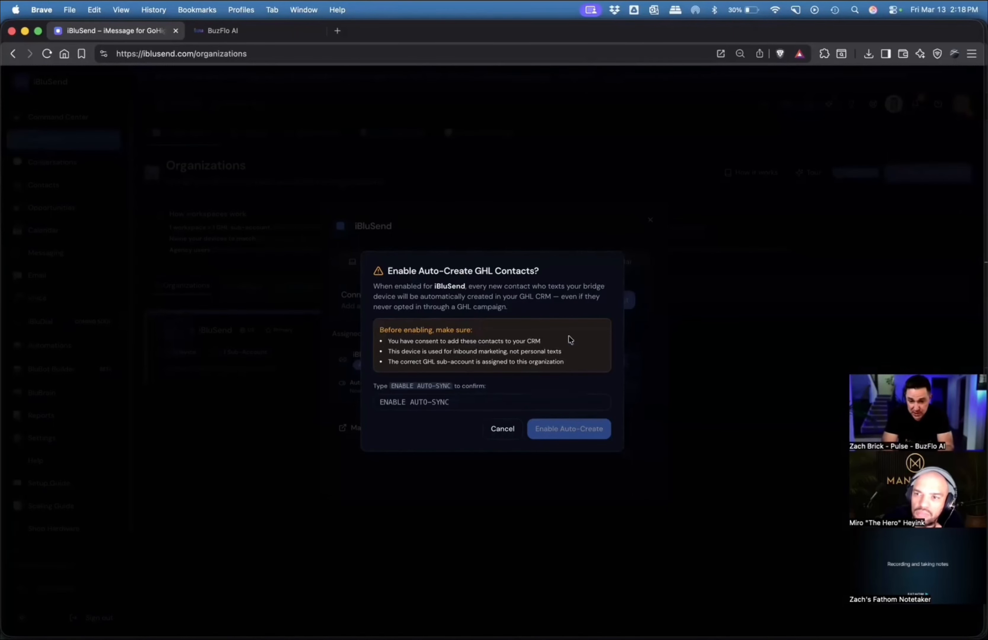
pyautogui.click(504, 428)
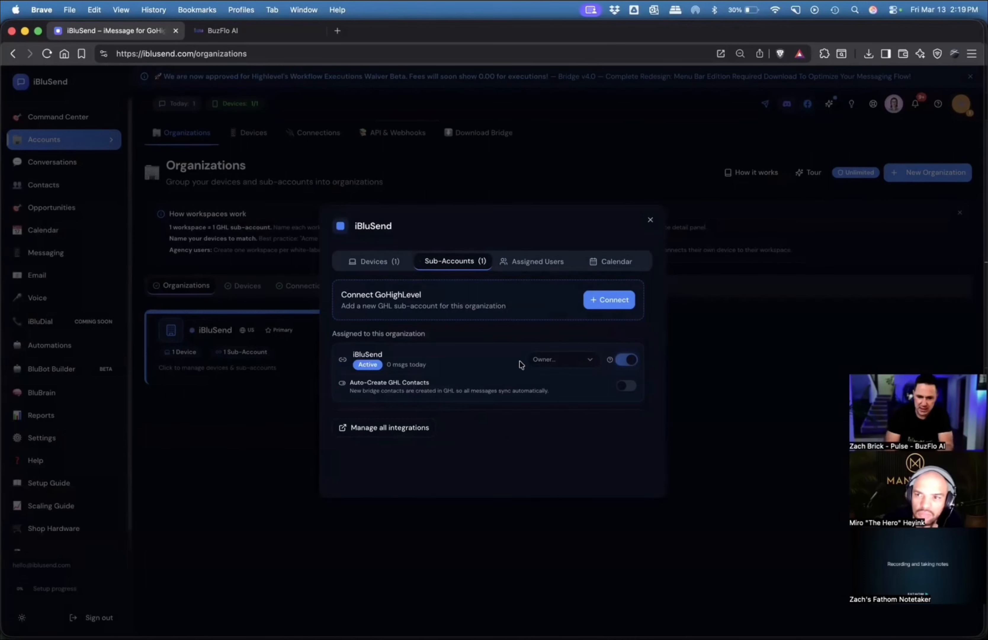
# Examine the organization's default timezone and calendar source choices, trying GHL Calendar, and close the settings without saving.
pyautogui.click(614, 261)
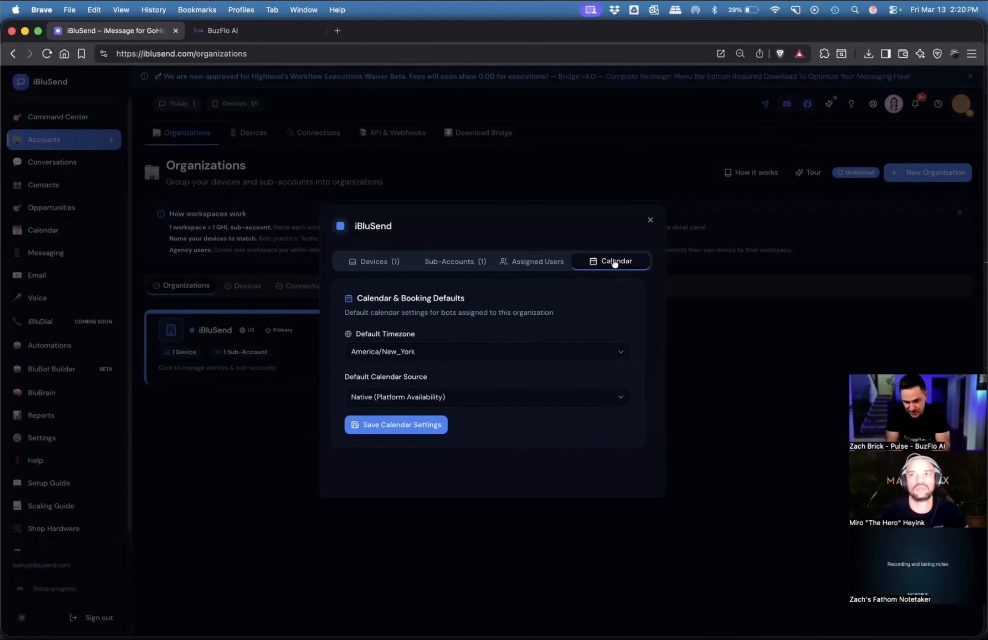
pyautogui.click(475, 355)
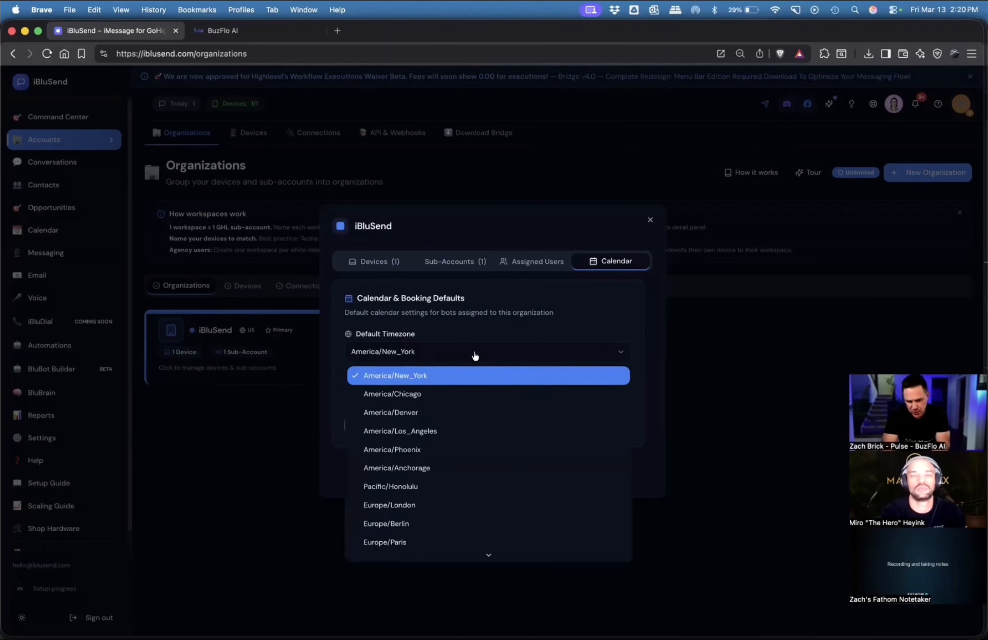
pyautogui.click(536, 337)
pyautogui.click(565, 399)
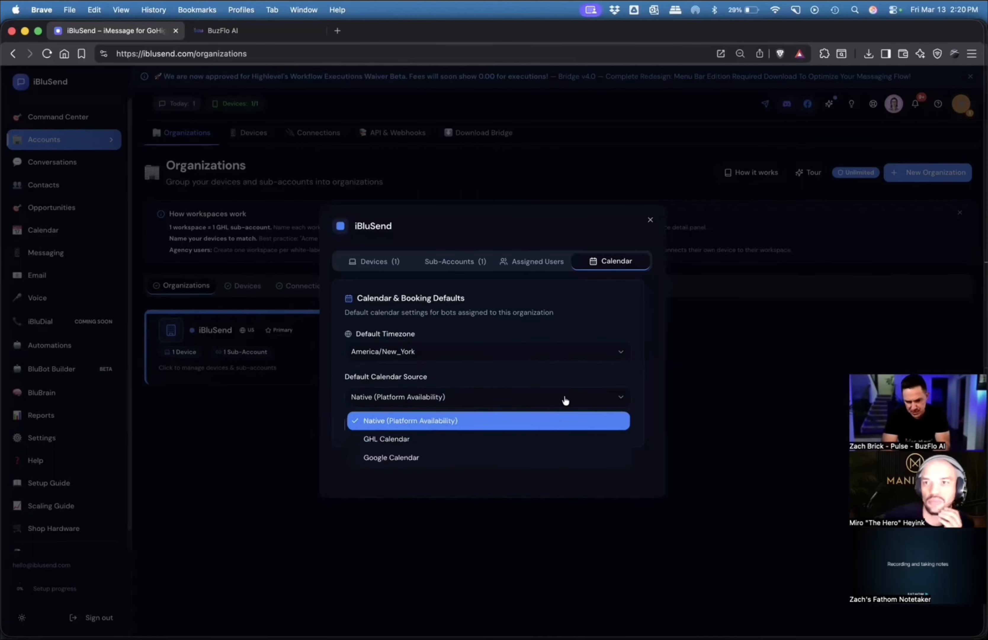
pyautogui.click(401, 443)
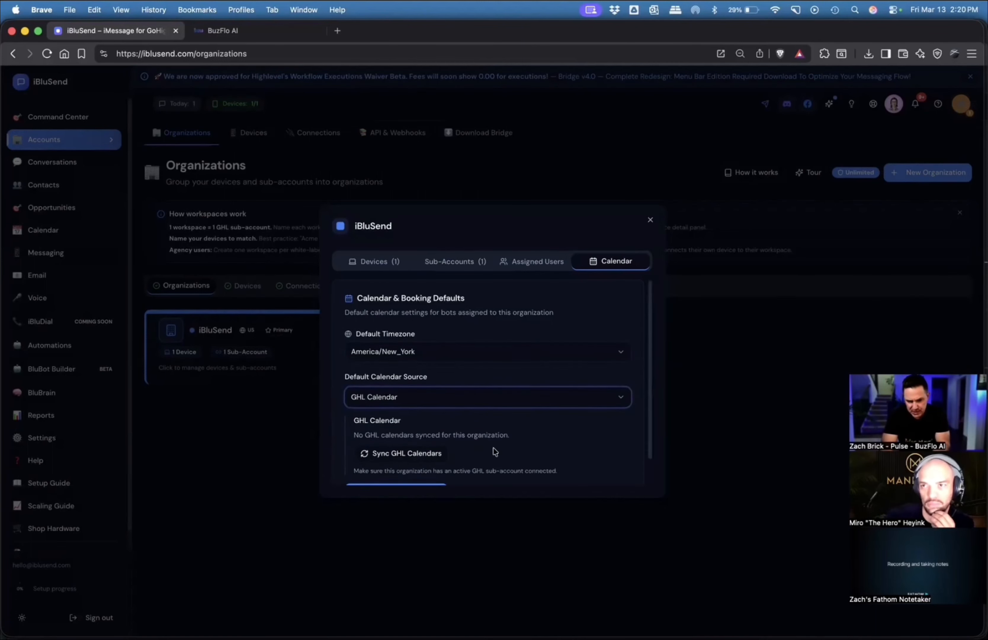
pyautogui.scroll(-2, 493, 448)
pyautogui.click(467, 374)
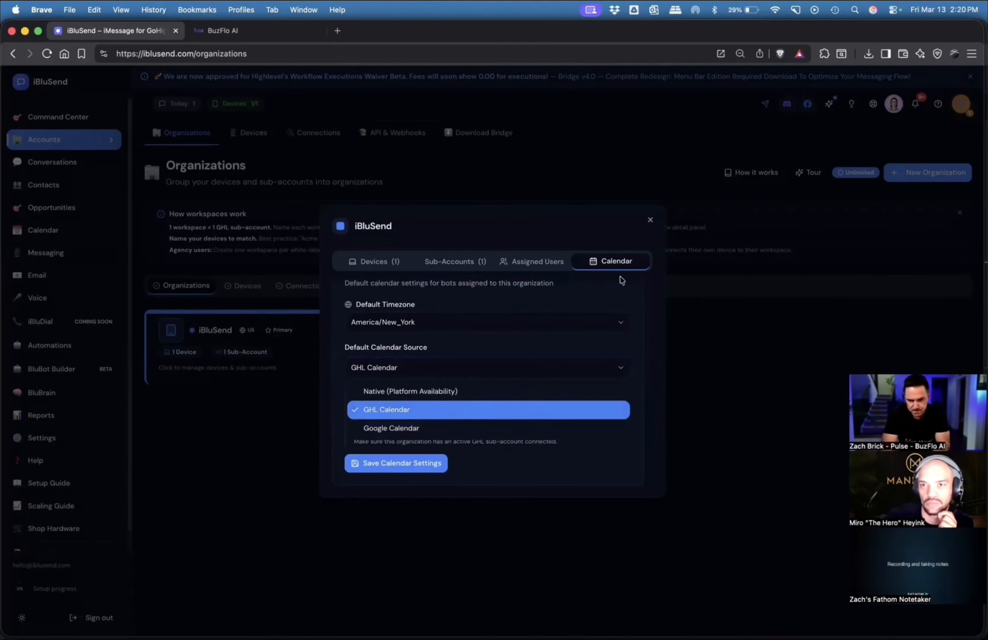
pyautogui.click(651, 224)
pyautogui.click(650, 223)
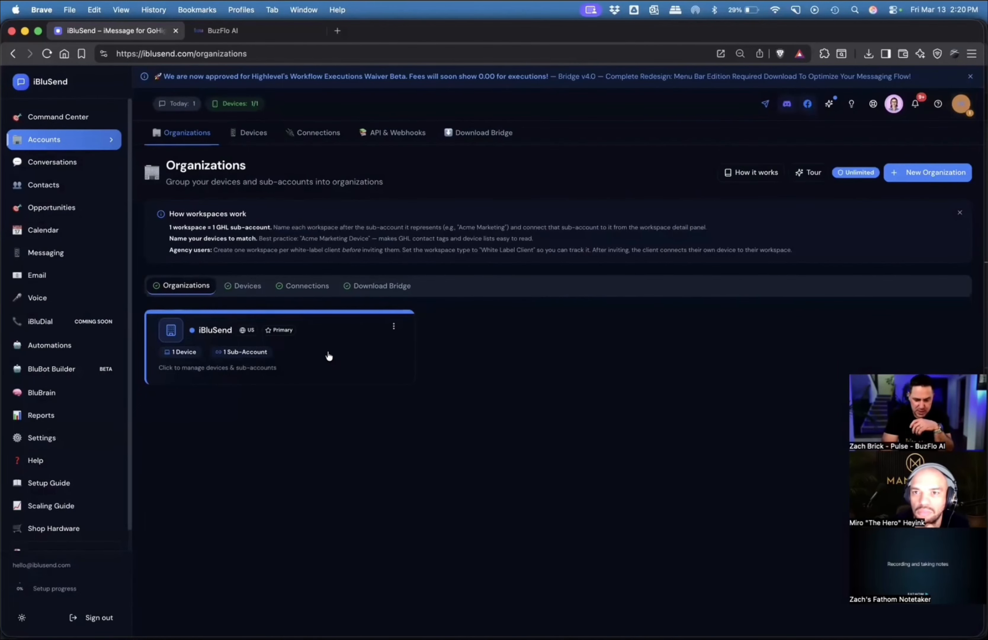
# View the connected devices, switch to BuzFlo AI to examine the Iblusend Iphone conversation in its inbox, and show all of My Inbox.
pyautogui.click(255, 132)
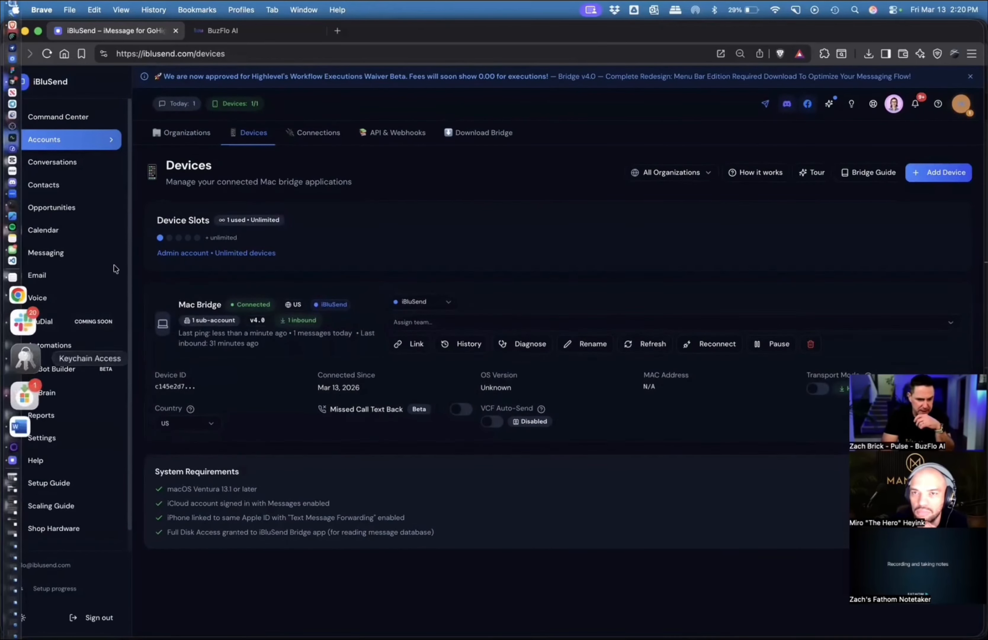
pyautogui.click(268, 33)
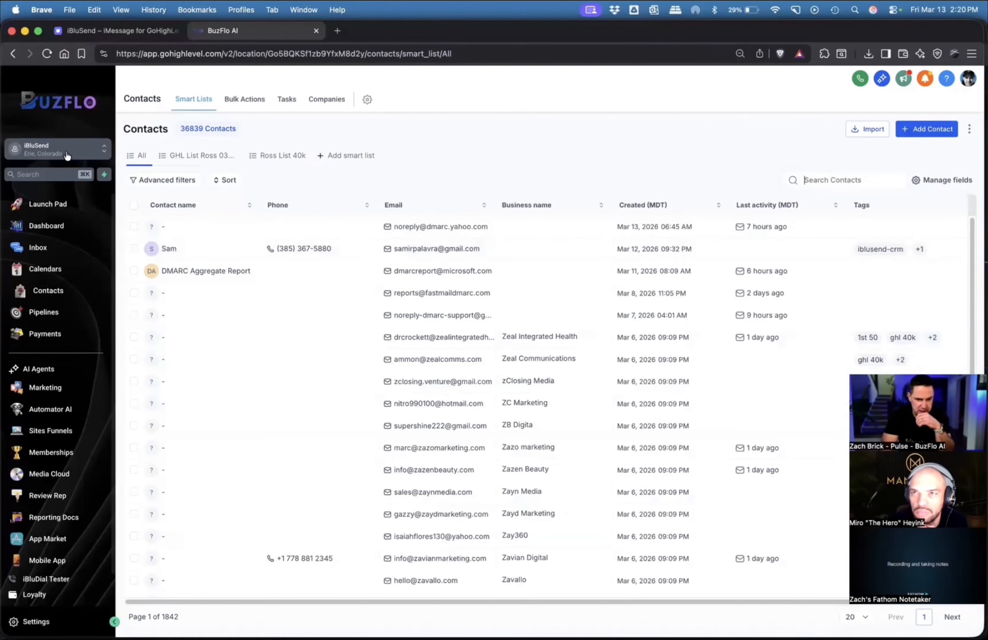
pyautogui.click(40, 249)
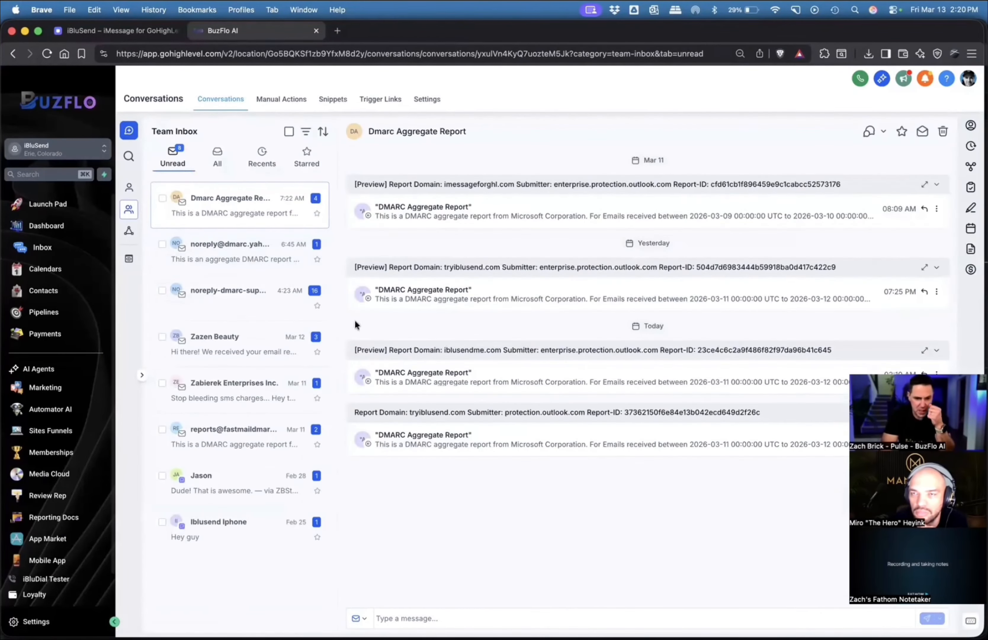
pyautogui.click(240, 529)
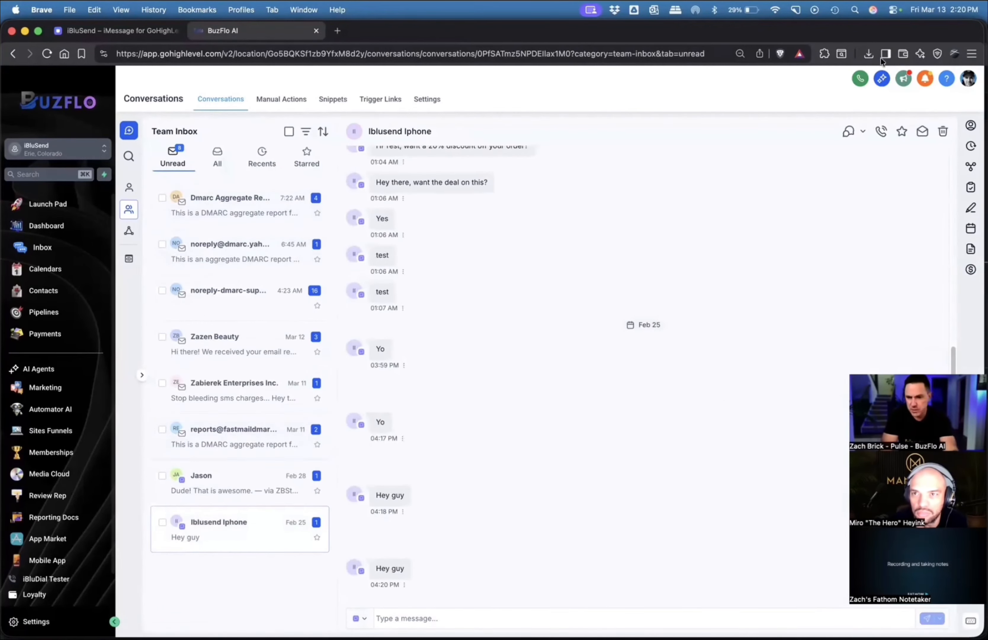
pyautogui.moveTo(129, 190)
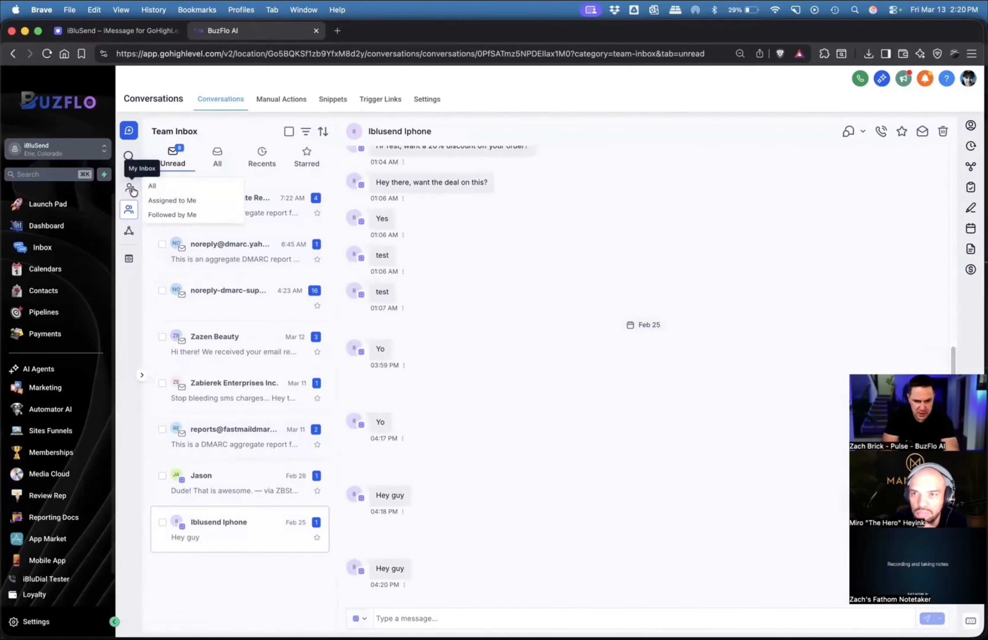
pyautogui.click(168, 189)
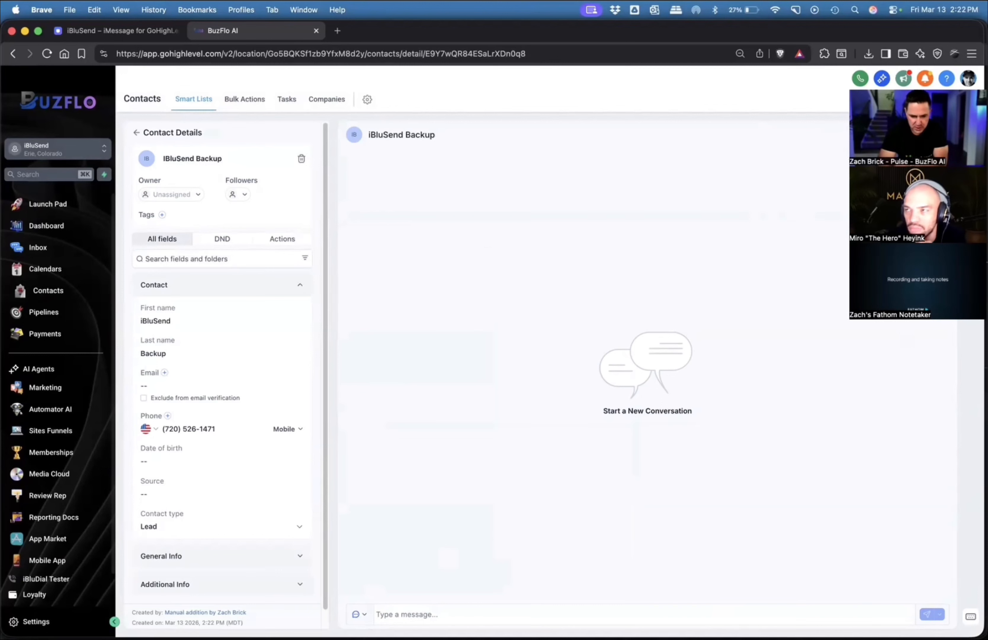
# Send "Hello!" to the iBluSend Backup contact through the iBluSend channel, and leave the contact's details after the reply.
pyautogui.click(359, 614)
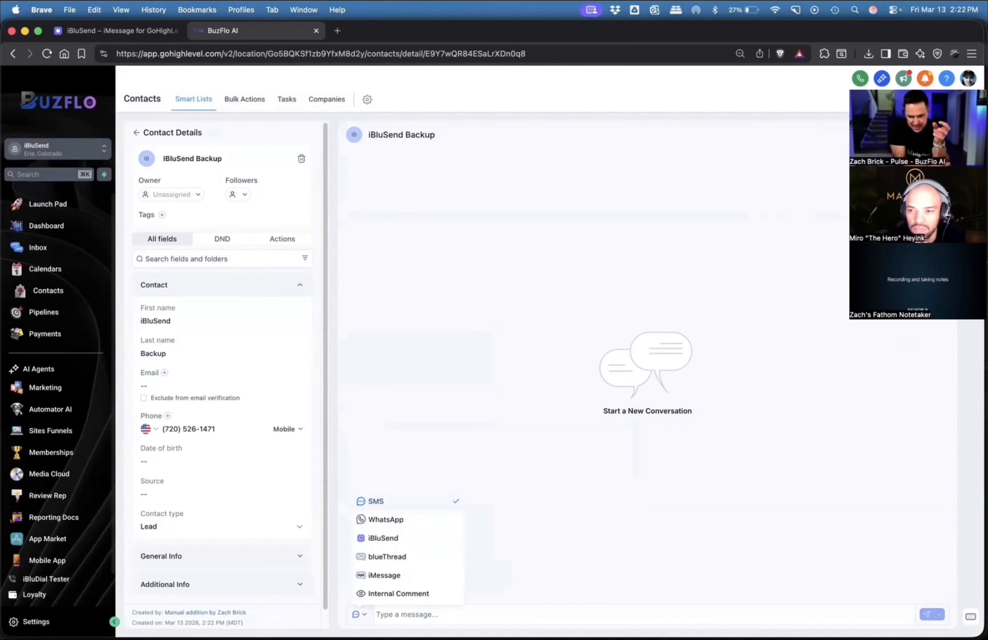
pyautogui.click(386, 534)
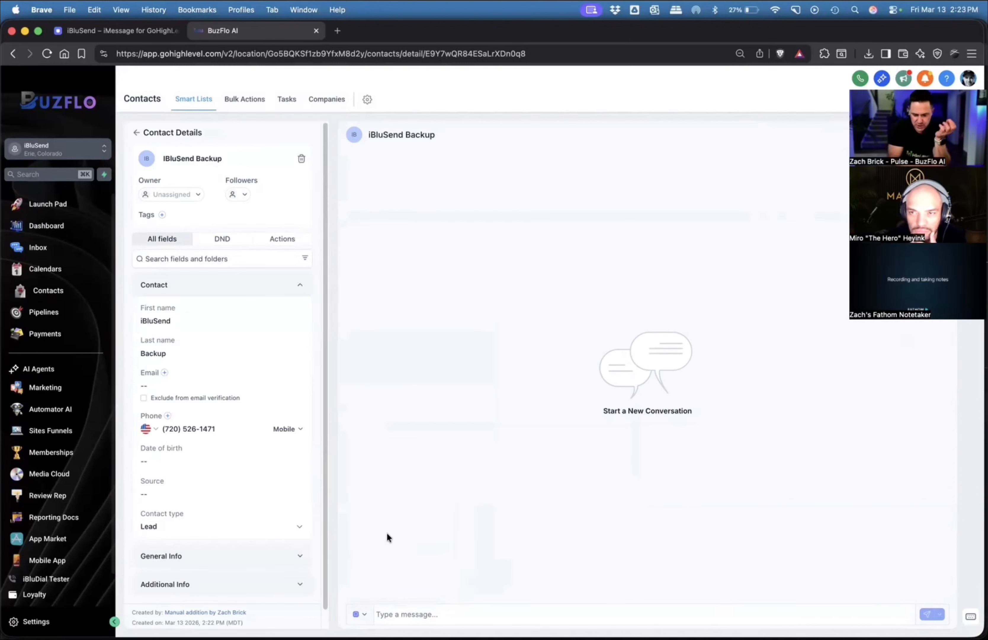
pyautogui.click(397, 614)
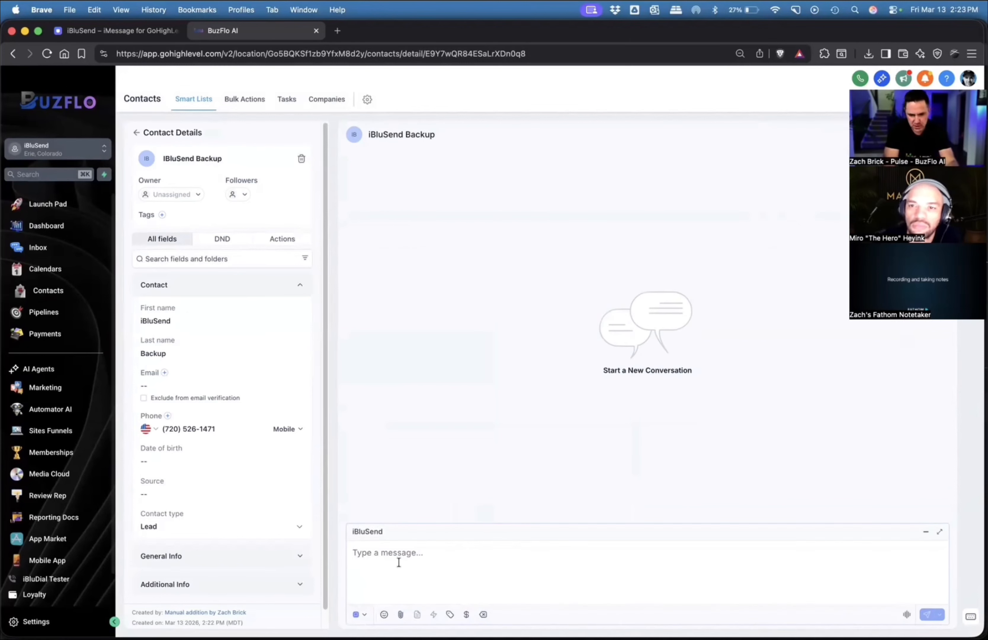
pyautogui.write('Hello!')
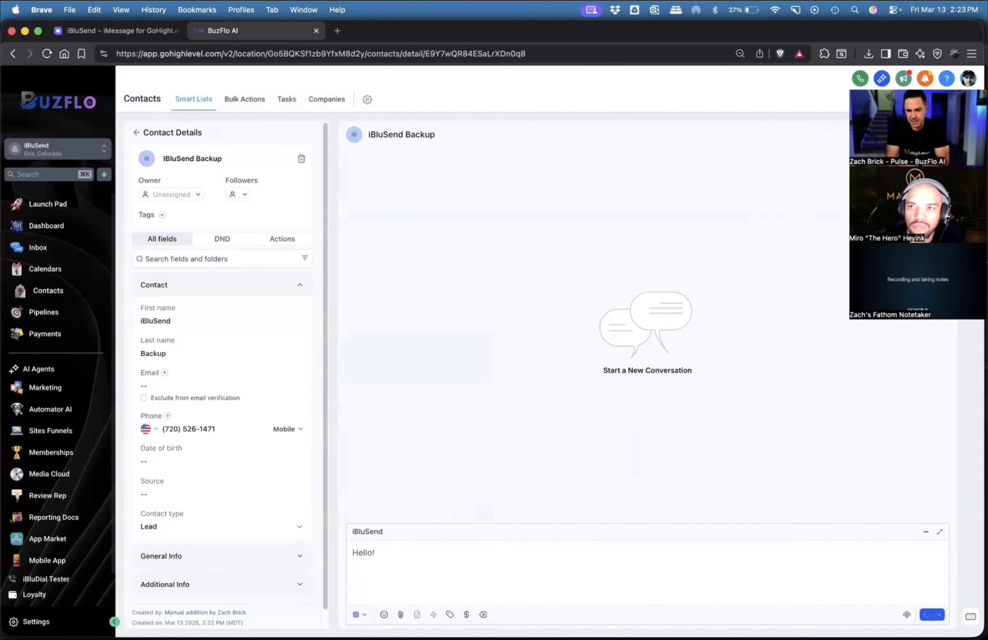
pyautogui.press('Return')
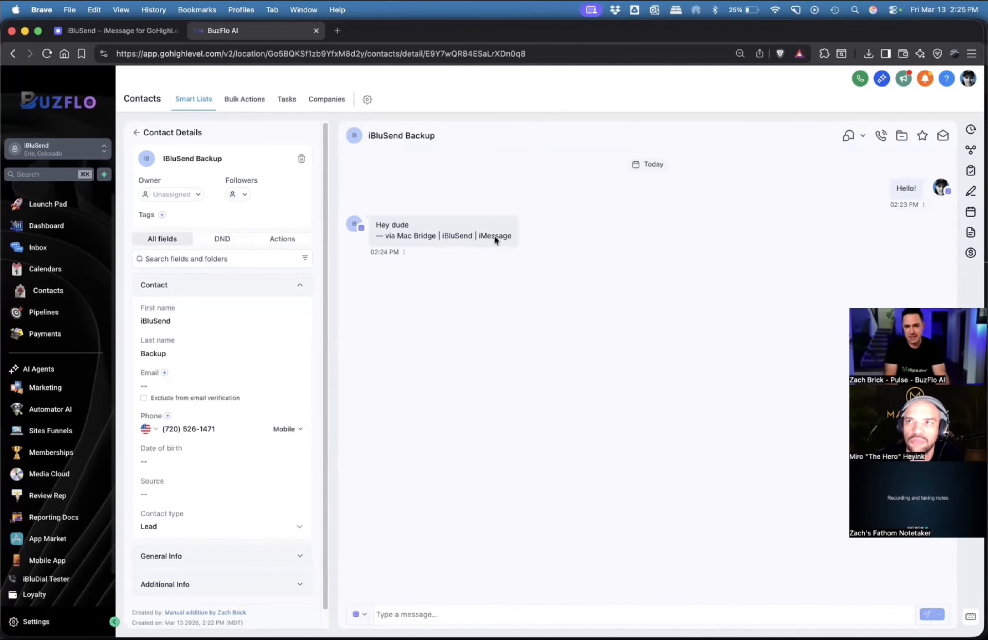
pyautogui.click(135, 132)
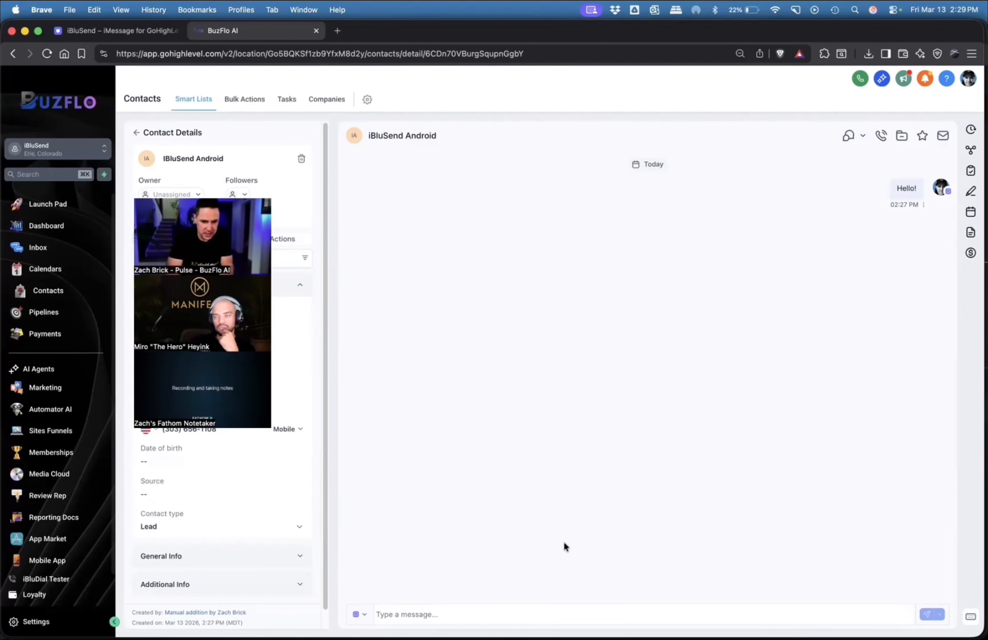
# Dismiss the AI Builder notice in the automations and open the iBluSend Agency Calendar Entry - Appointment Confirmation + Reminder workflow.
pyautogui.click(68, 411)
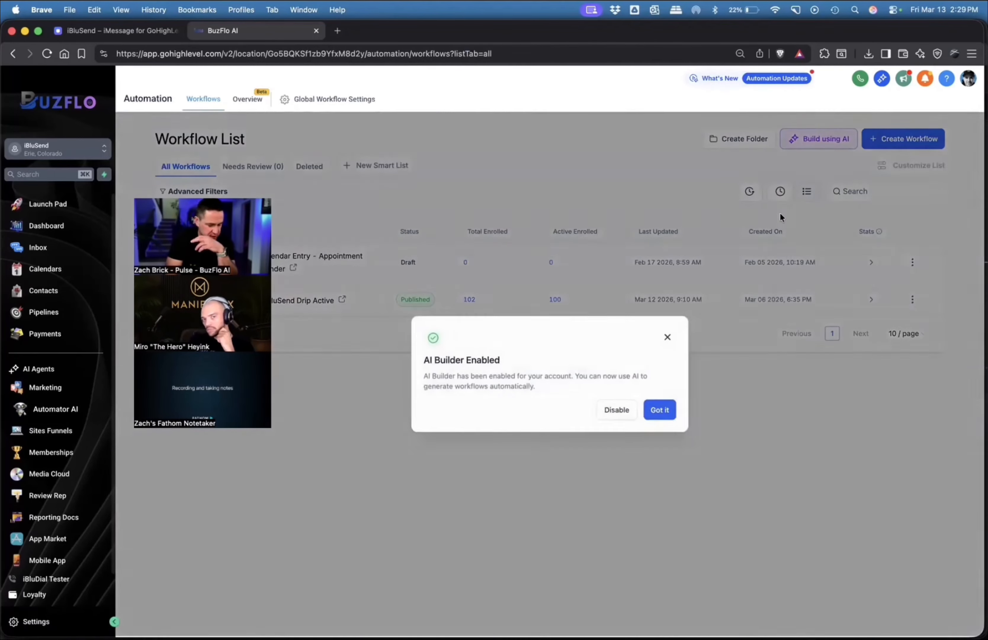
pyautogui.click(660, 409)
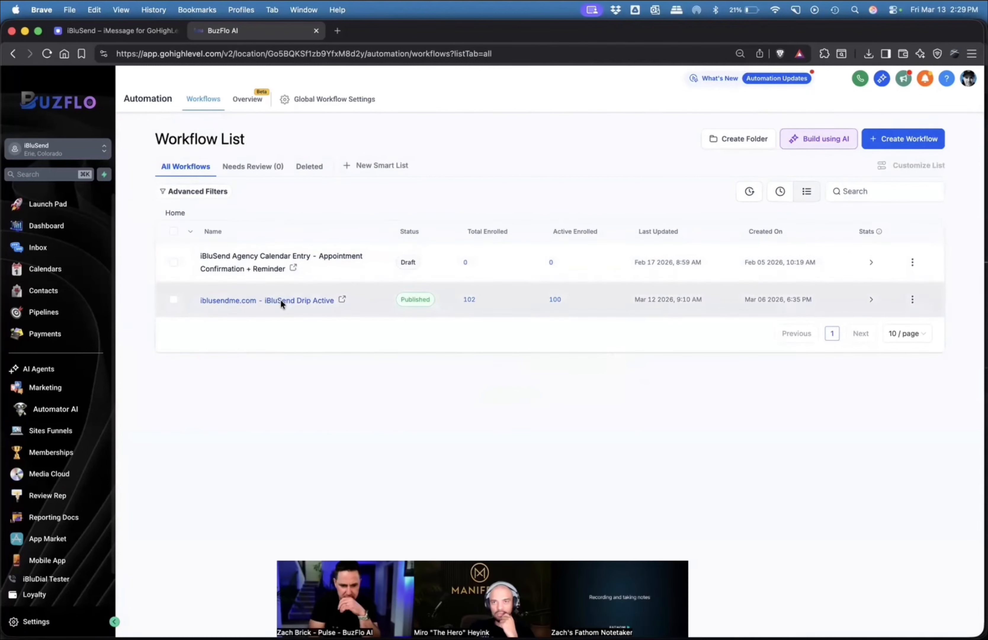
pyautogui.click(896, 139)
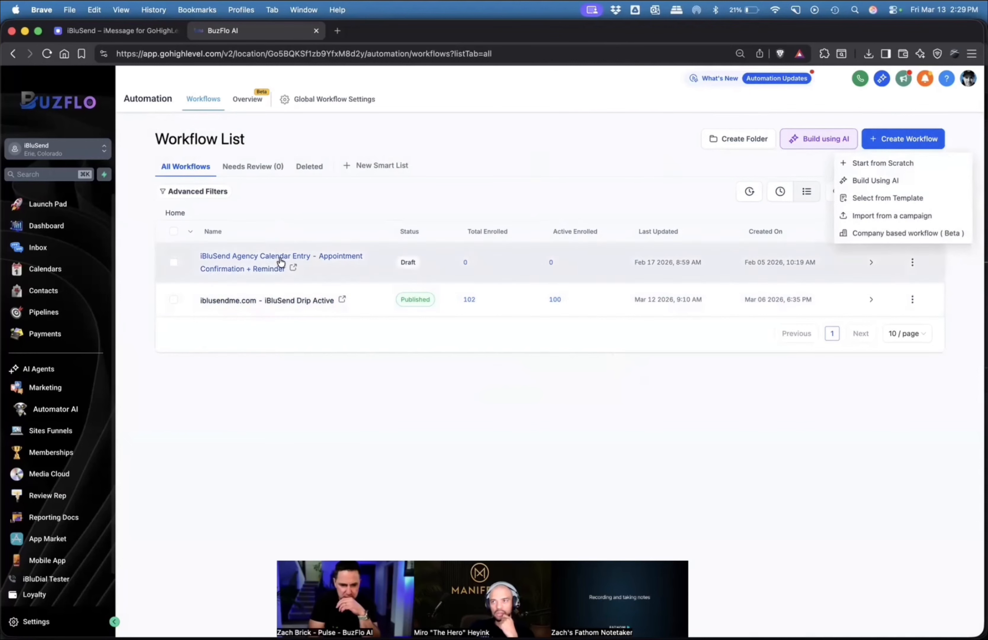
pyautogui.click(270, 260)
pyautogui.click(271, 260)
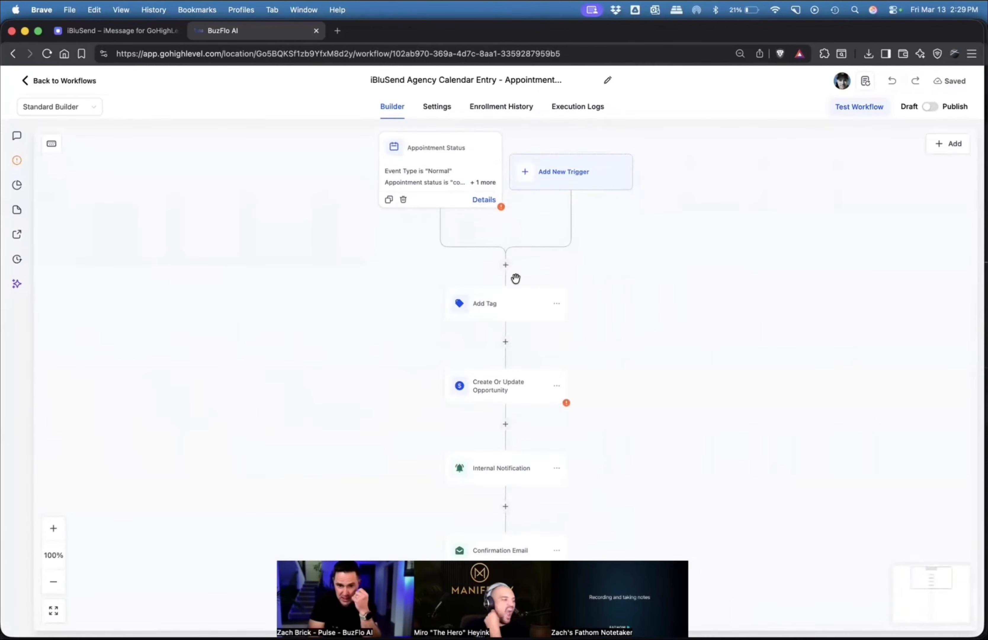
# Try adding an iBluSend Send Message action above Add Tag with the iMessage channel, examine its fields, and discard it.
pyautogui.click(505, 268)
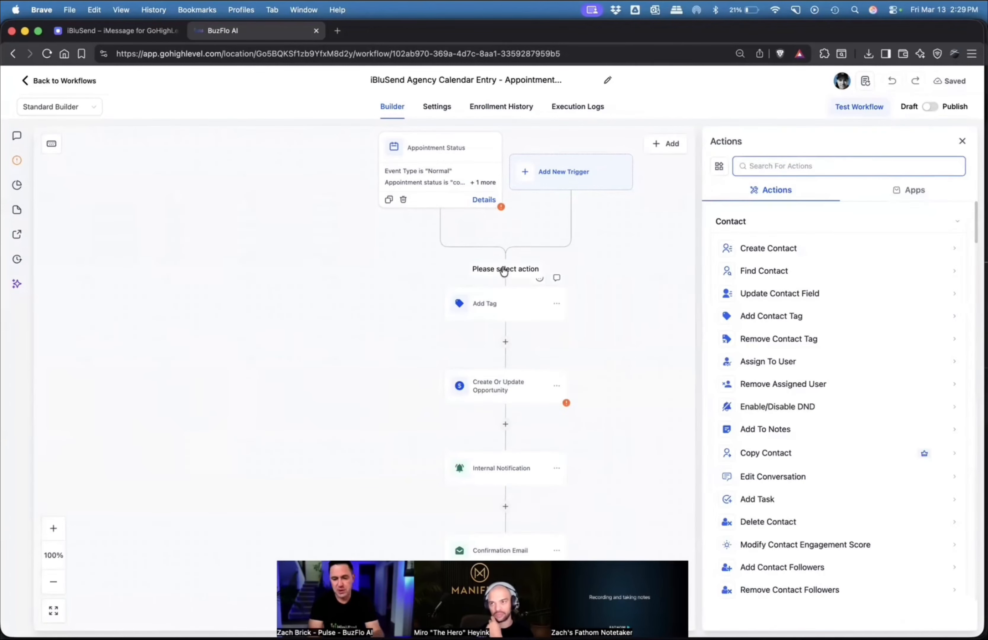
pyautogui.write('iblu')
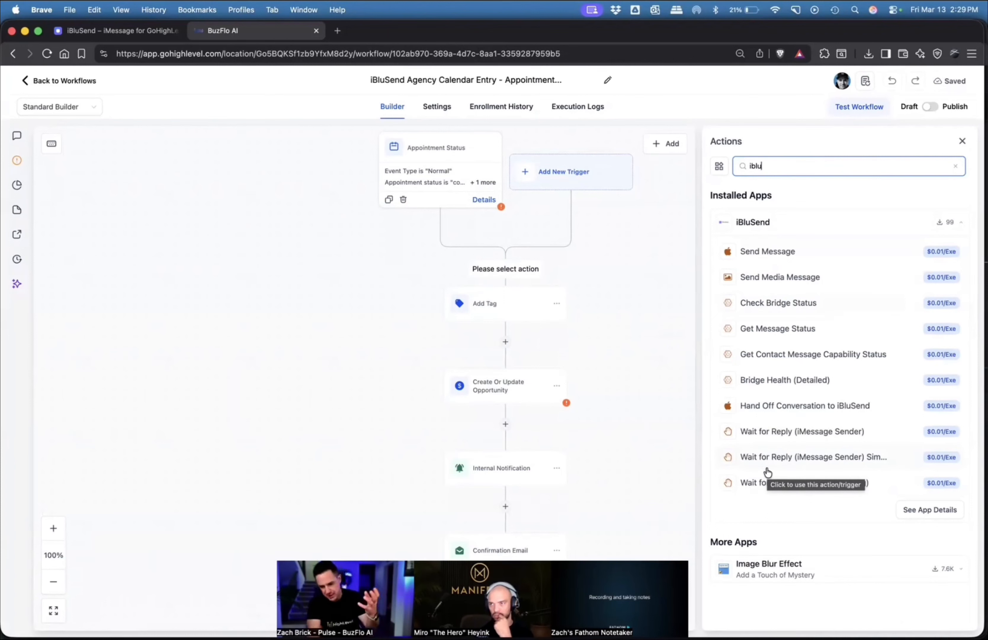
pyautogui.click(757, 250)
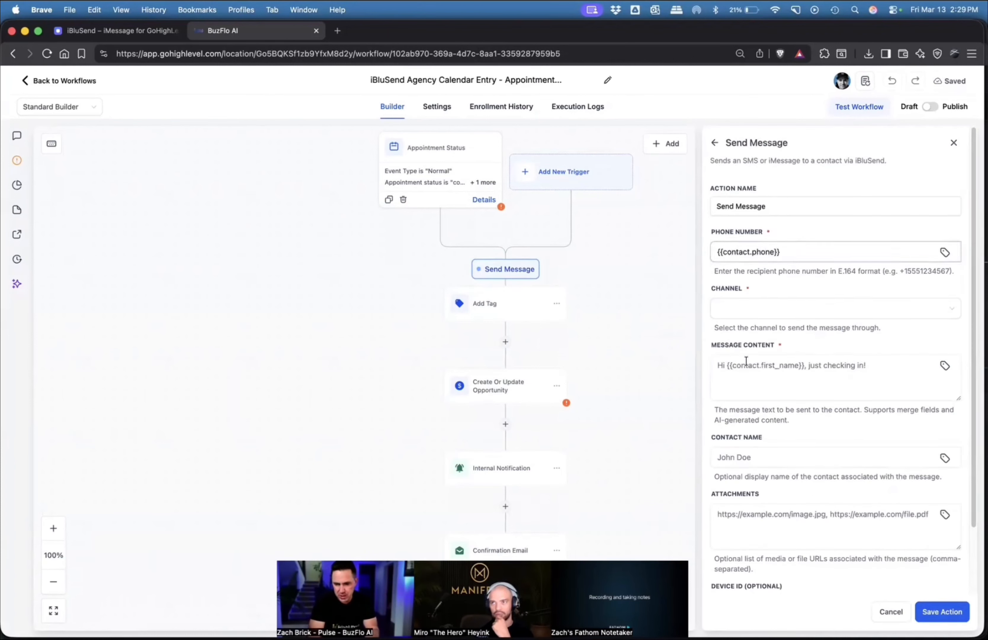
pyautogui.click(740, 308)
pyautogui.click(742, 333)
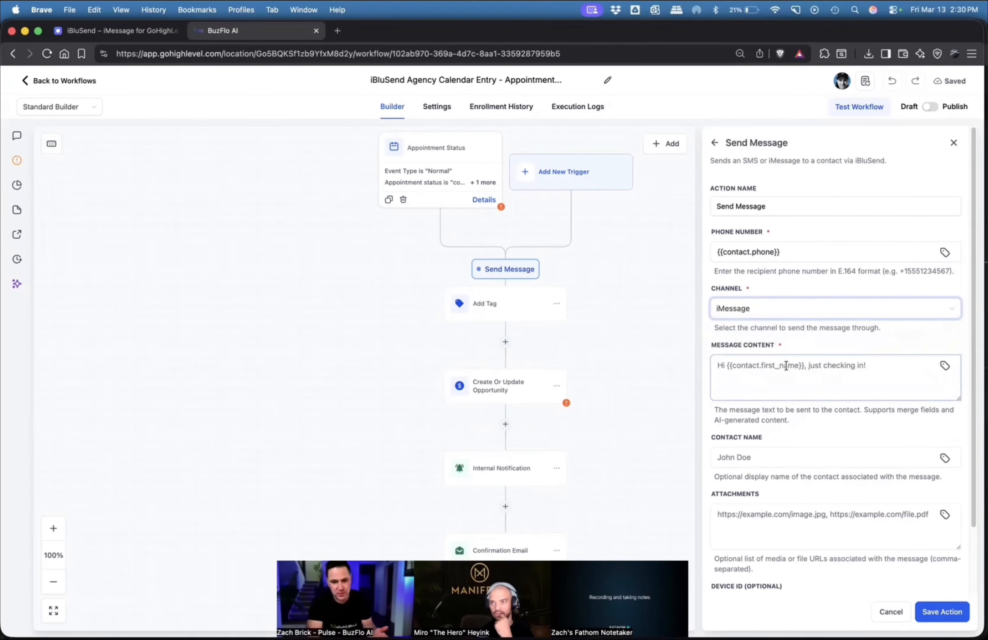
pyautogui.click(786, 365)
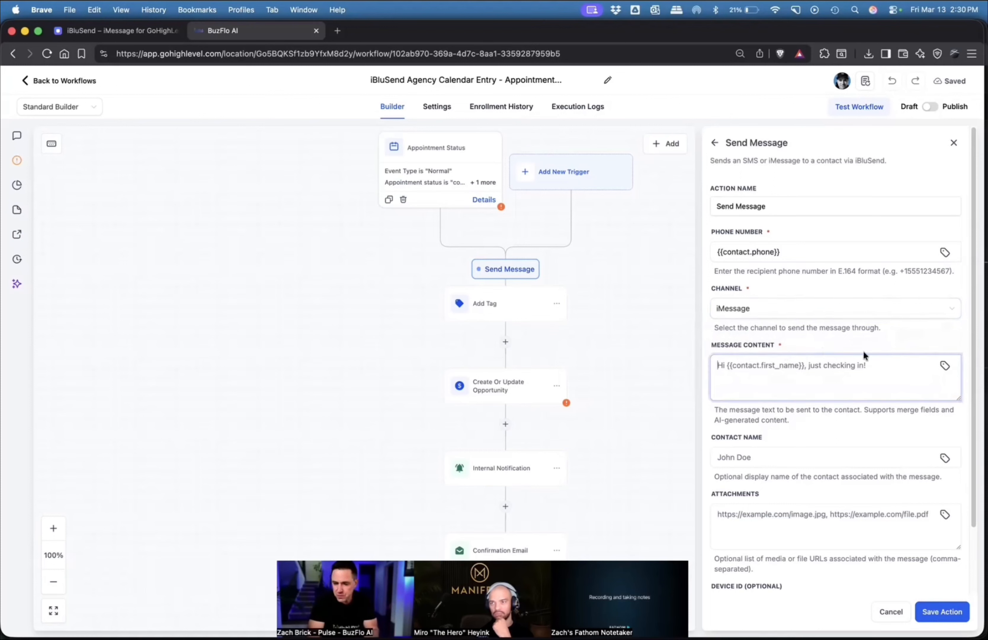
pyautogui.scroll(-3, 803, 399)
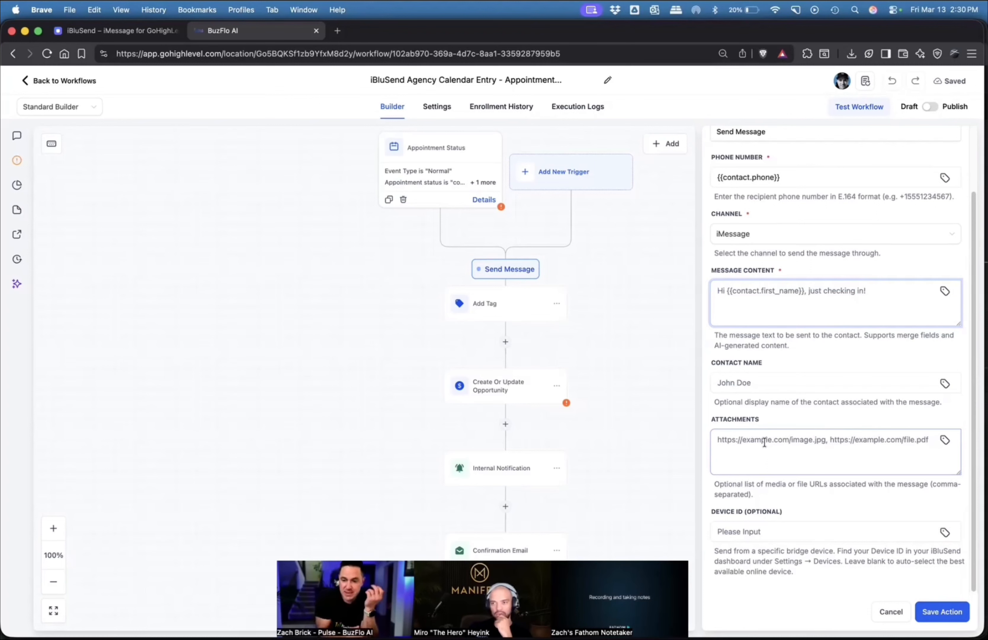
pyautogui.click(890, 612)
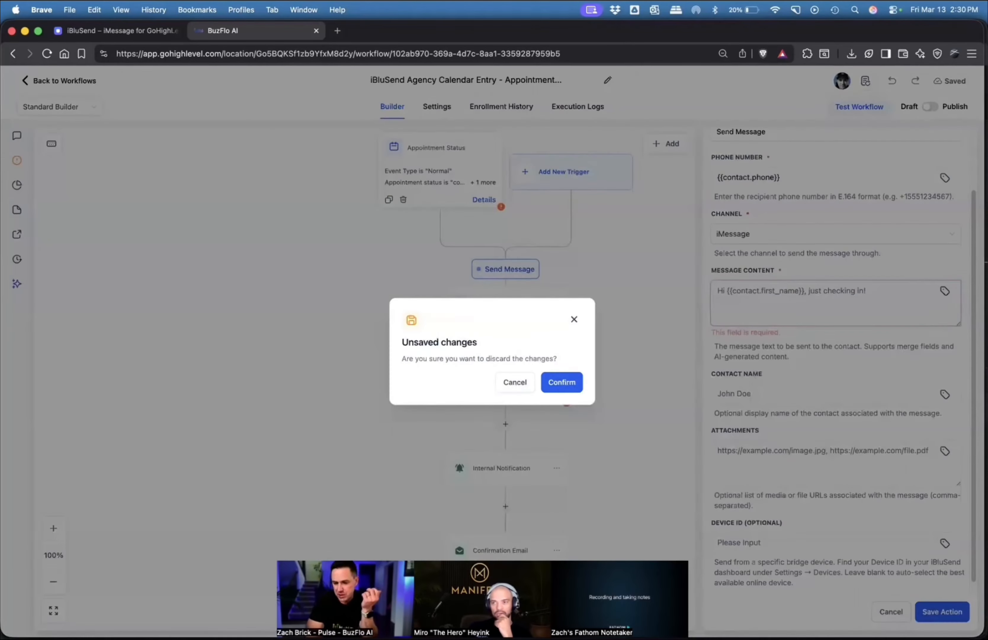
pyautogui.click(561, 382)
# Search the workflow actions for "iblu" to examine the iBluSend options, and return to the workflow list without adding any.
pyautogui.click(507, 265)
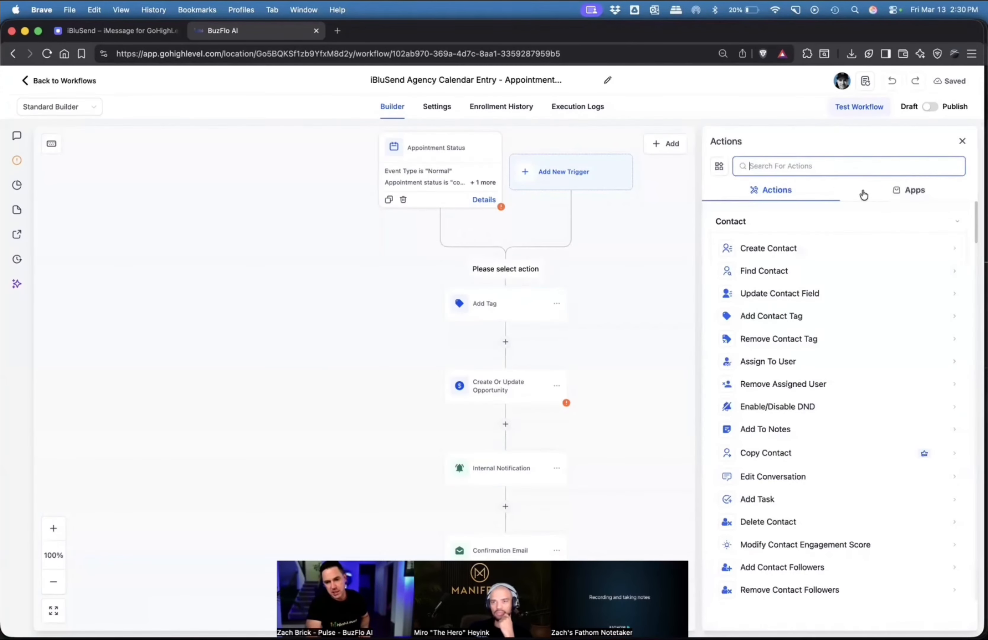
pyautogui.write('iblu')
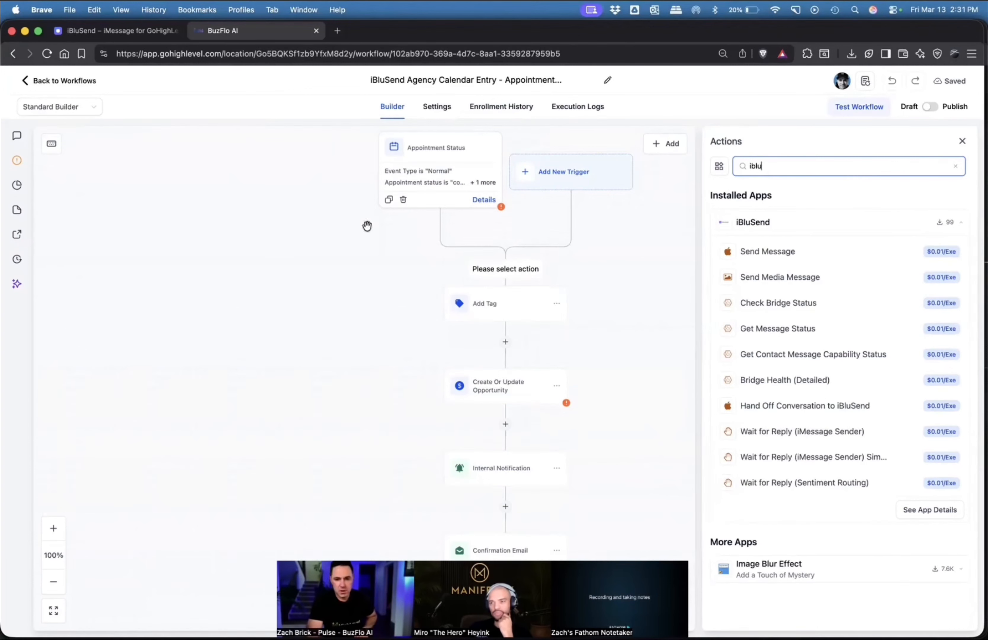
pyautogui.click(65, 86)
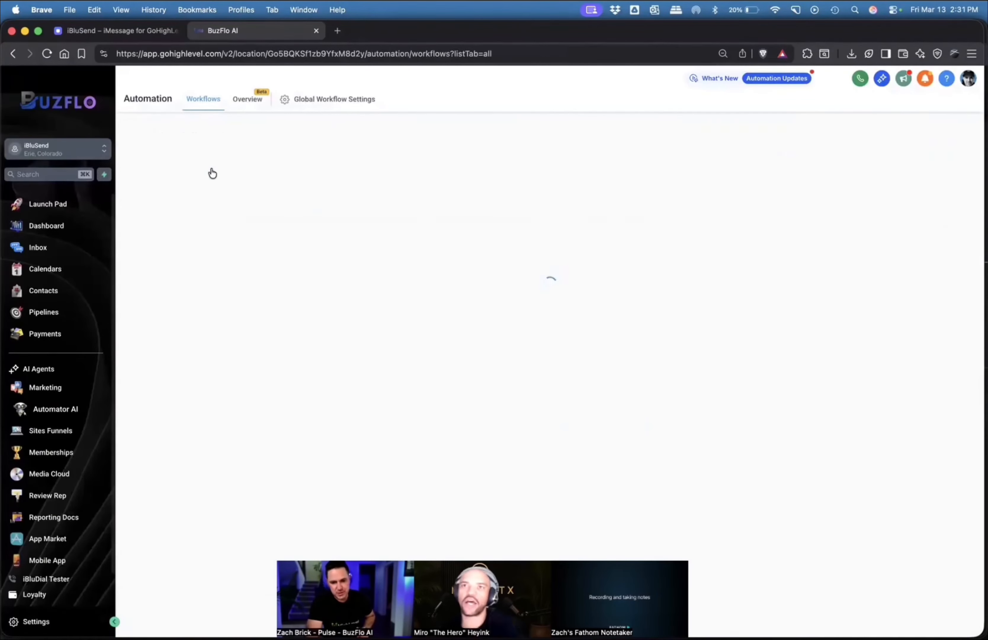
# Reopen the iBluSend Agency Calendar Entry workflow in the builder.
pyautogui.click(42, 248)
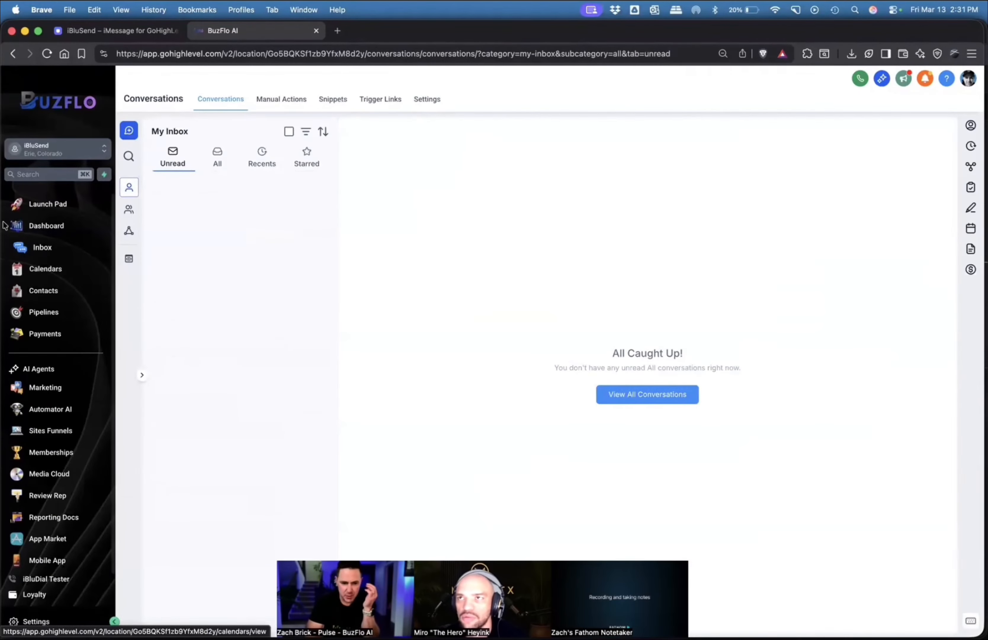
pyautogui.click(74, 412)
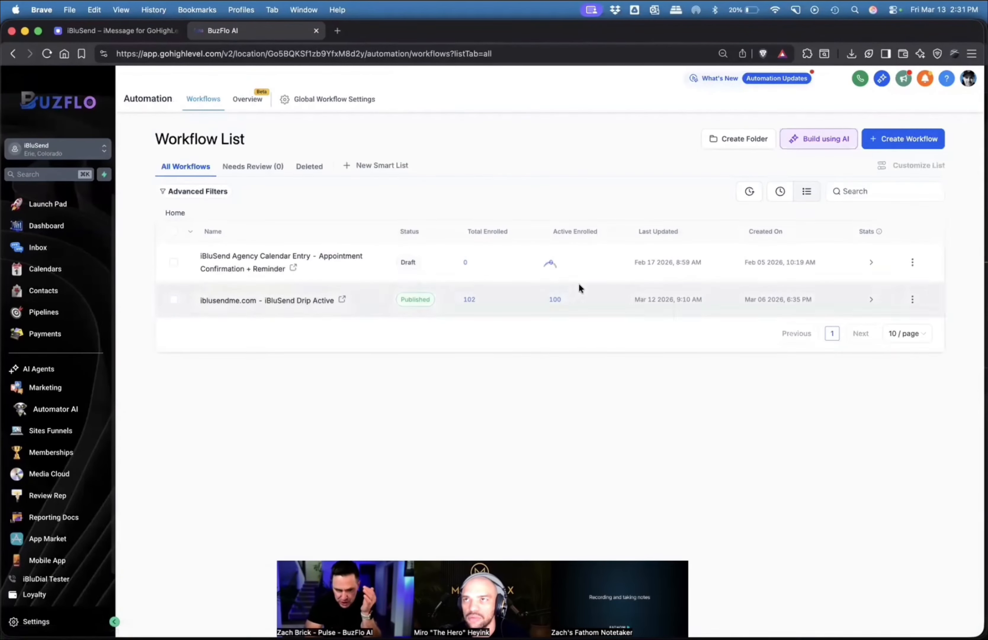
pyautogui.click(303, 259)
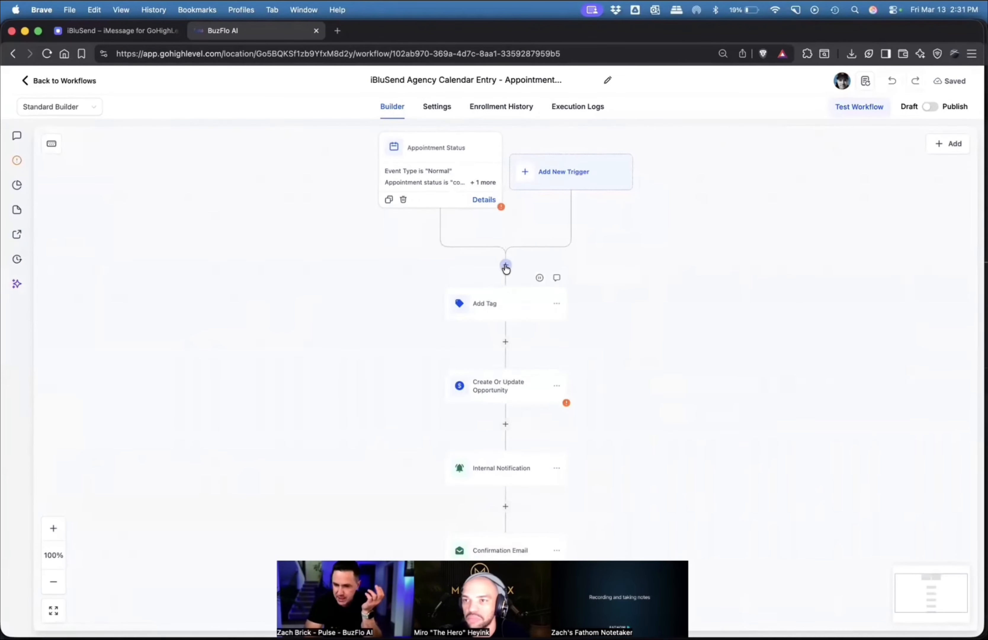
# Search the actions available before Add Tag for "iblu" and examine the iBluSend options.
pyautogui.click(505, 264)
pyautogui.write('iblue')
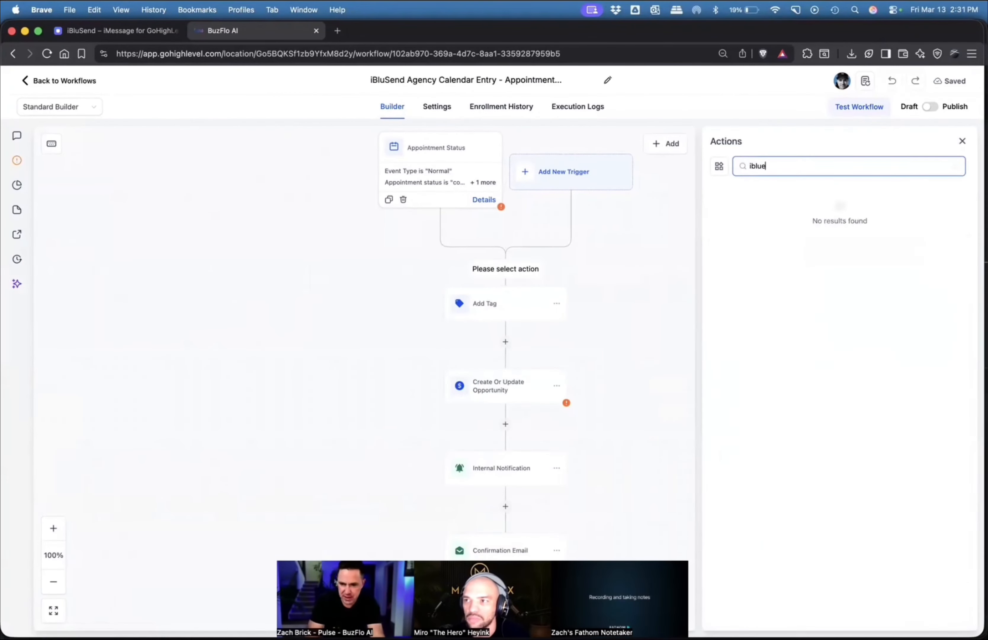
pyautogui.press('BackSpace')
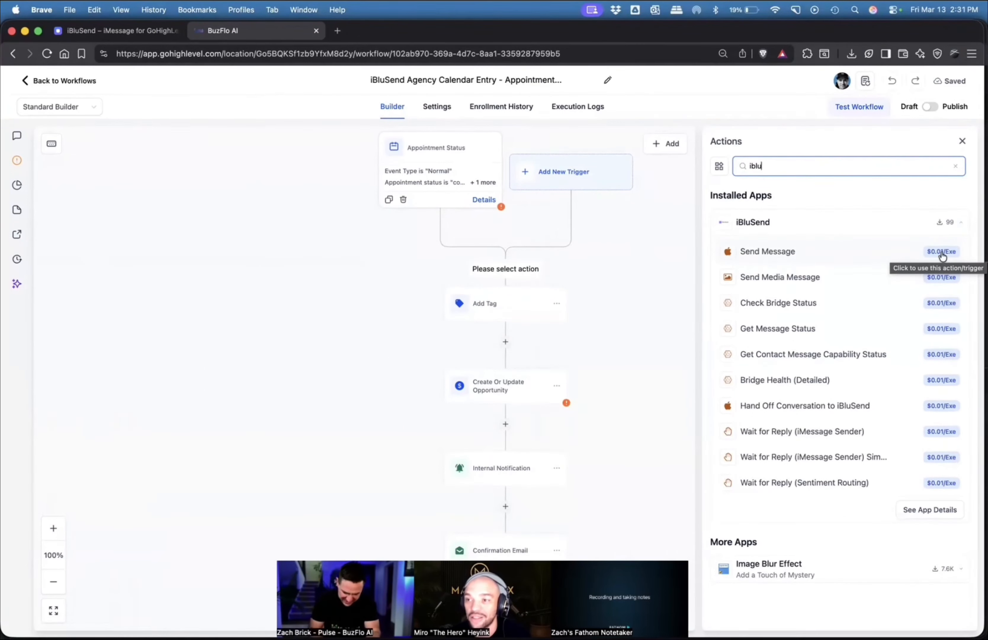
# Switch to the iBluSend web app and open its Command Center.
pyautogui.click(106, 31)
pyautogui.click(247, 33)
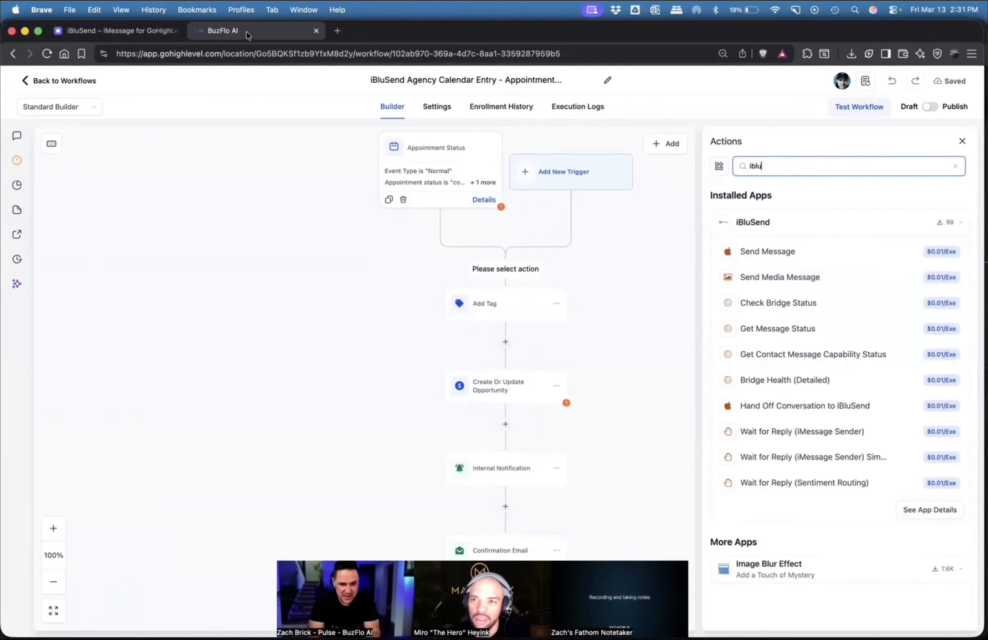
pyautogui.click(108, 30)
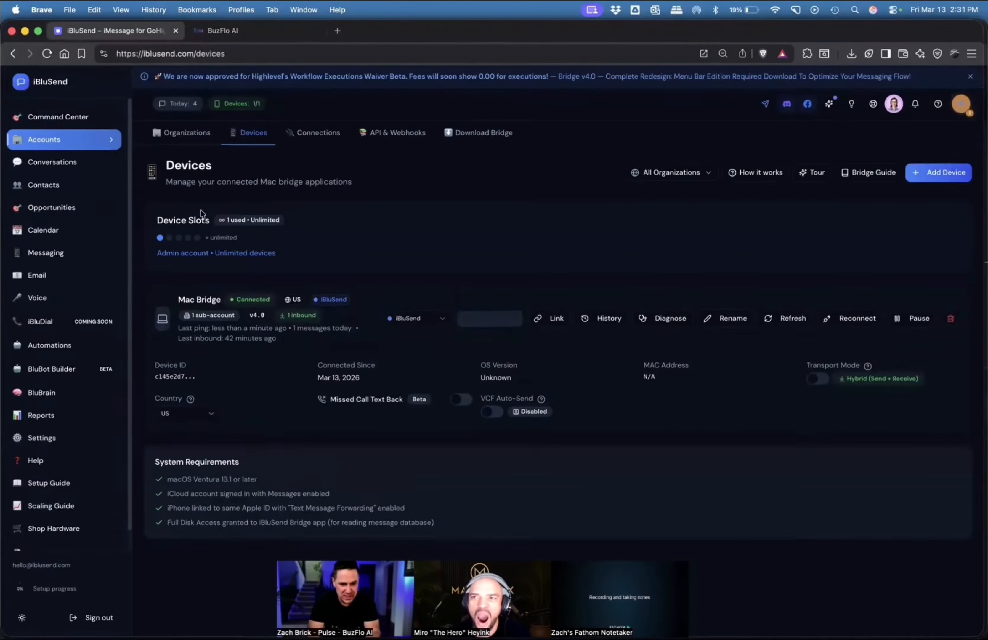
pyautogui.click(60, 123)
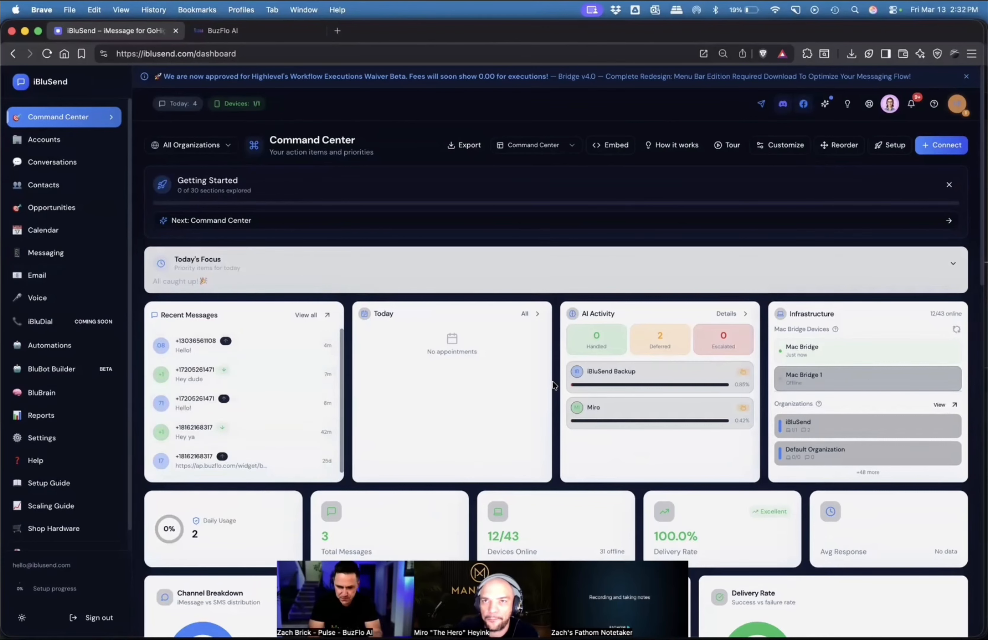
# Examine the Command Center's message charts, priority actions, campaign, automation status and sentiment widgets.
pyautogui.scroll(-4, 553, 384)
pyautogui.scroll(-7, 552, 379)
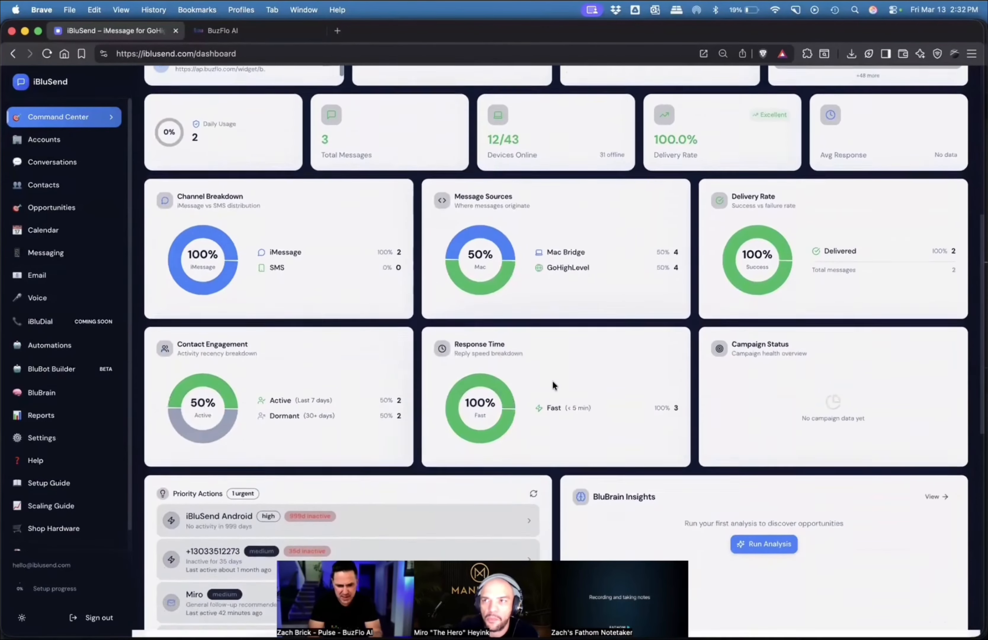
pyautogui.scroll(-6, 552, 379)
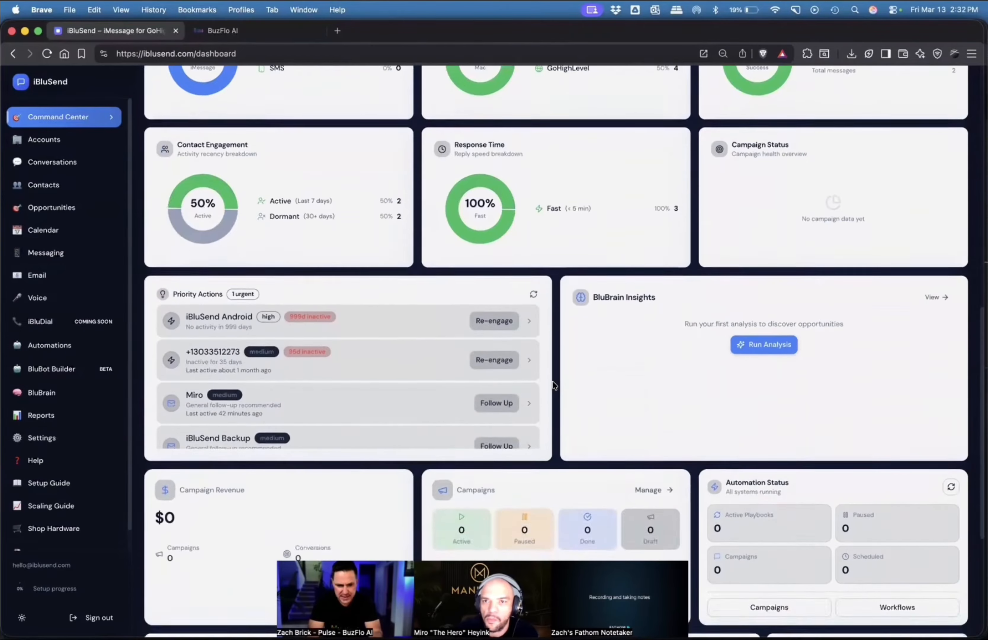
pyautogui.scroll(-3, 552, 379)
pyautogui.scroll(4, 552, 380)
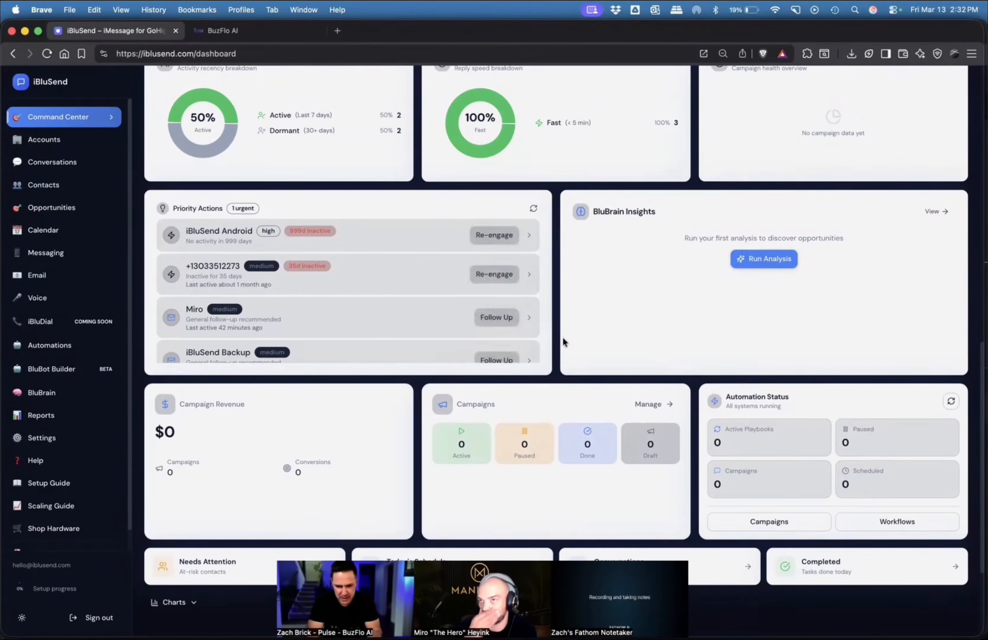
pyautogui.scroll(-4, 564, 337)
pyautogui.scroll(19, 564, 337)
pyautogui.scroll(-5, 562, 337)
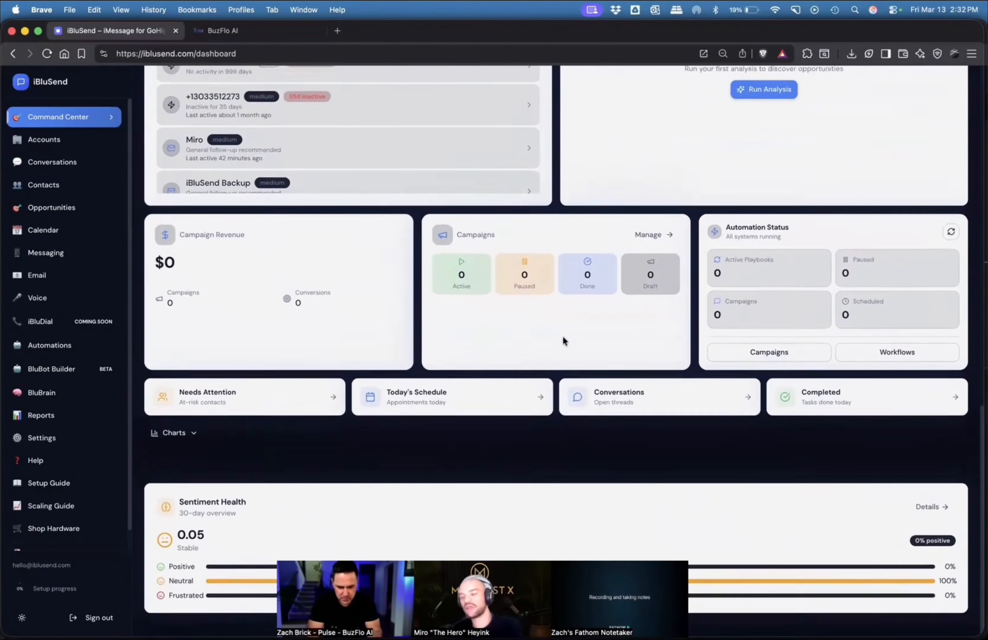
pyautogui.scroll(10, 563, 337)
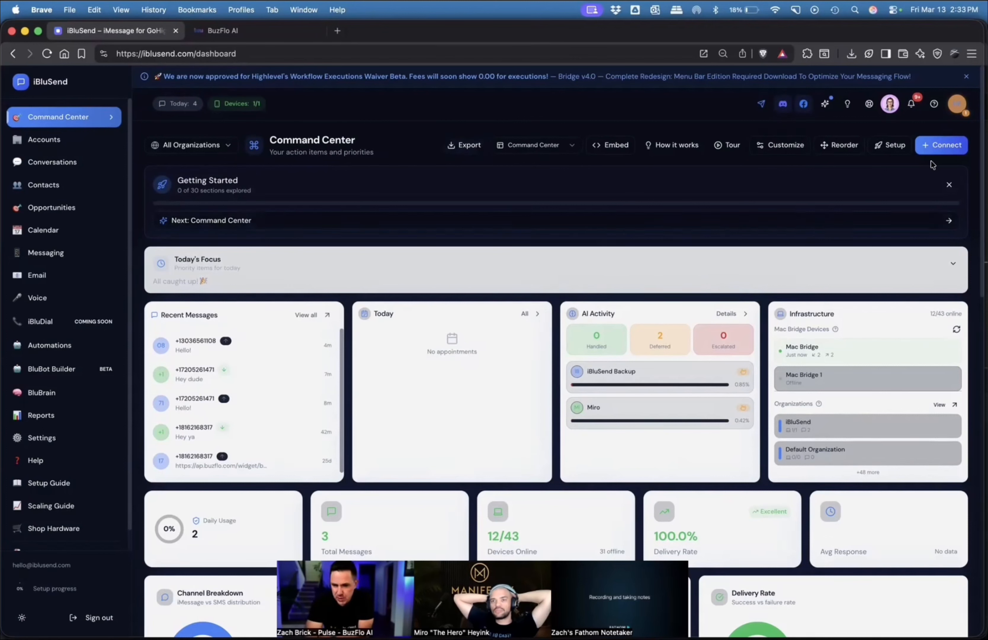
# Examine the Command Center's layout options and the Add Custom Widget form, and close the form without adding a widget.
pyautogui.click(782, 148)
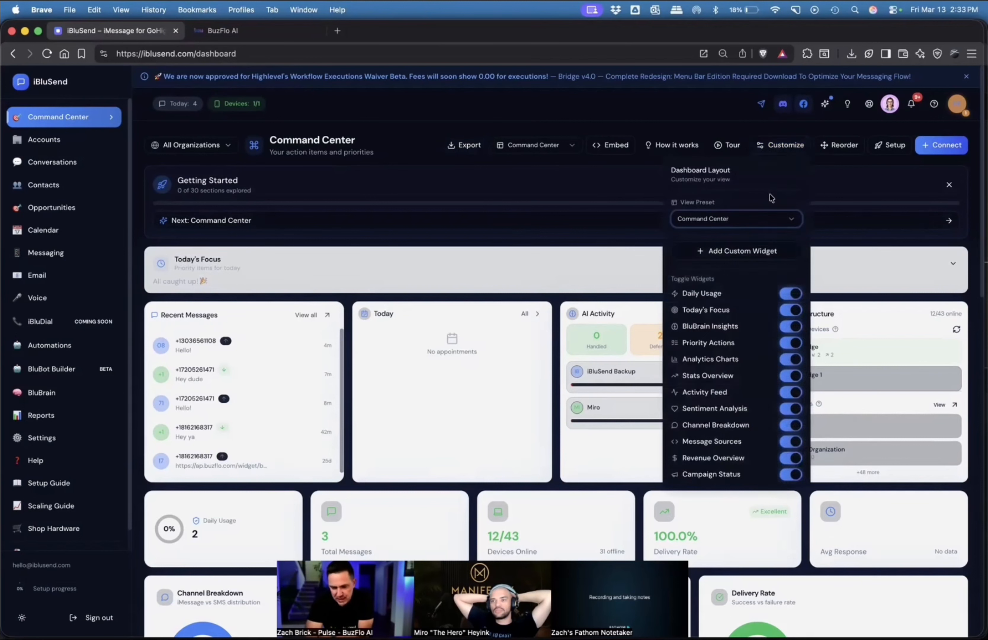
pyautogui.click(742, 250)
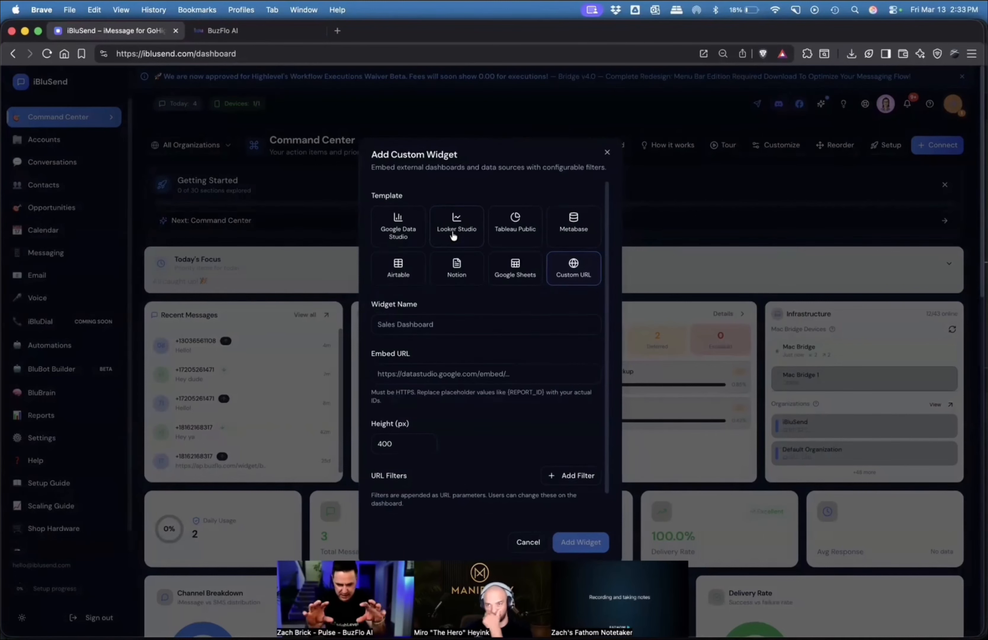
pyautogui.click(608, 152)
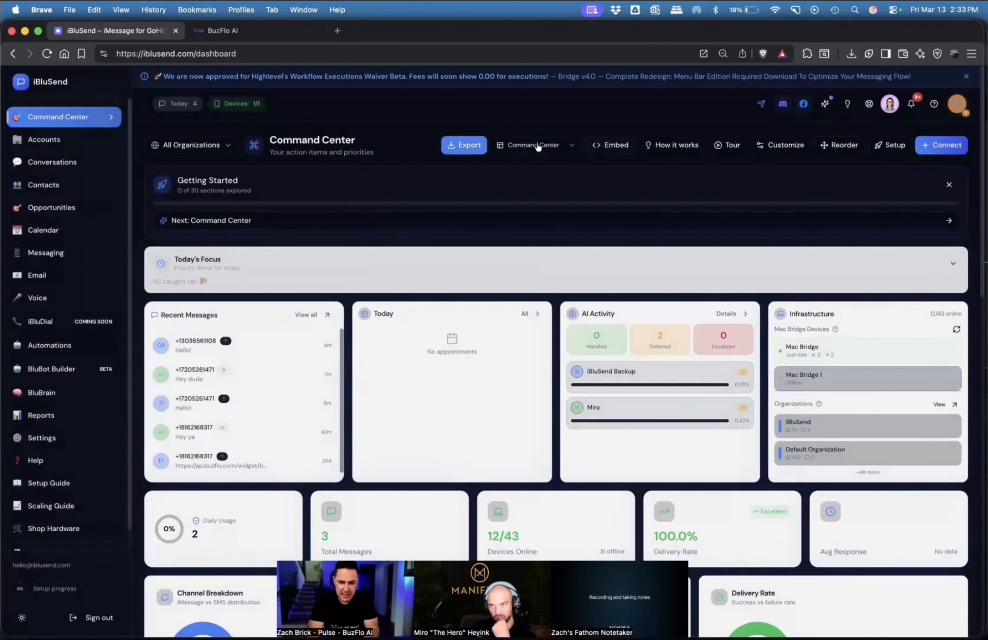
# Create a quick embed token for the Command Center dashboard and copy its iframe code.
pyautogui.click(607, 149)
pyautogui.click(562, 270)
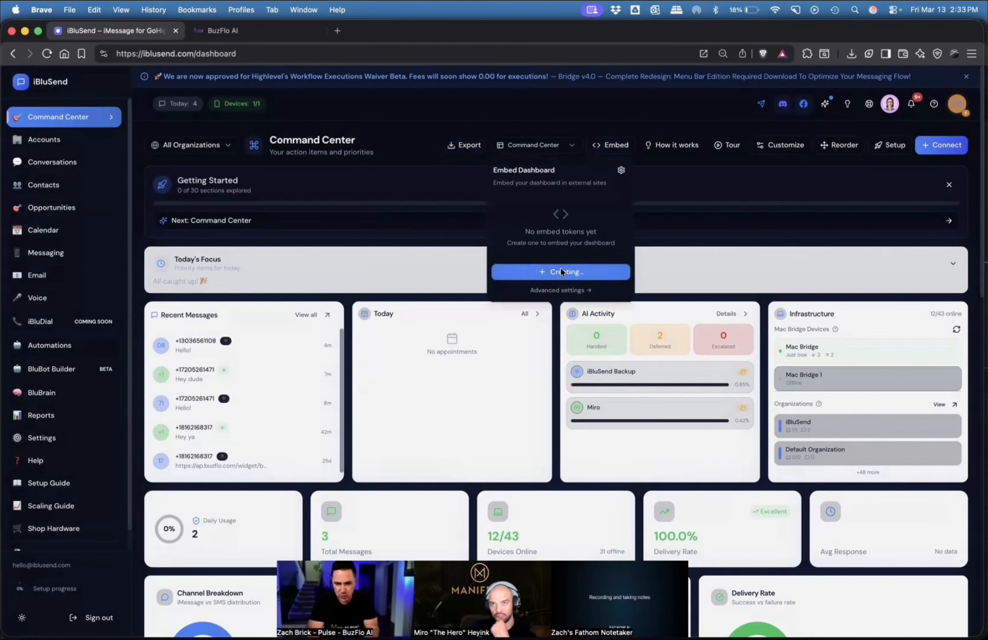
pyautogui.click(568, 236)
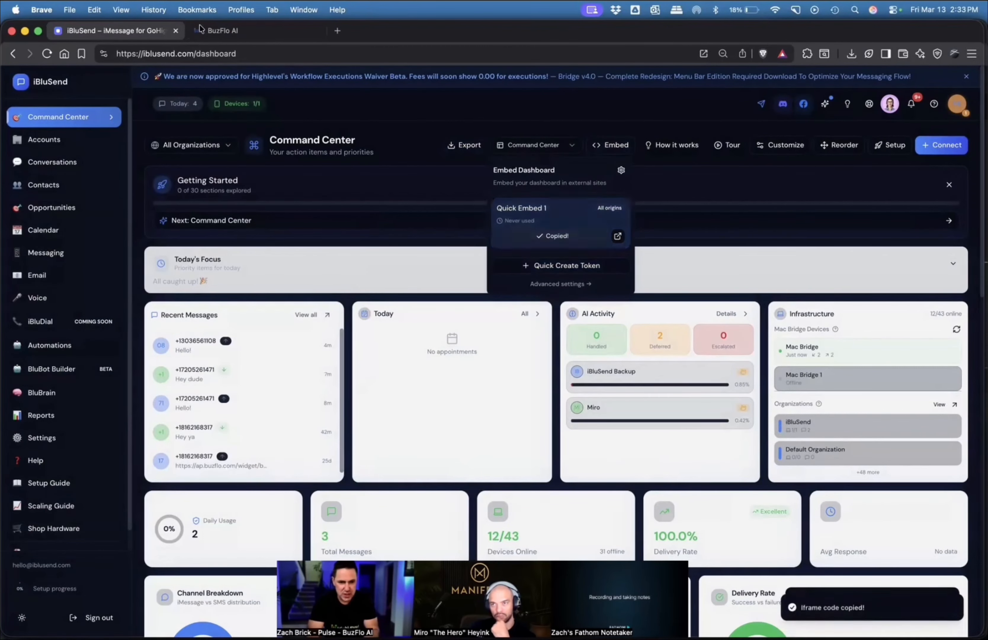
# Switch to GoHighLevel, leave the workflow builder, and open the sub-account's dashboard for editing.
pyautogui.click(223, 33)
pyautogui.click(26, 80)
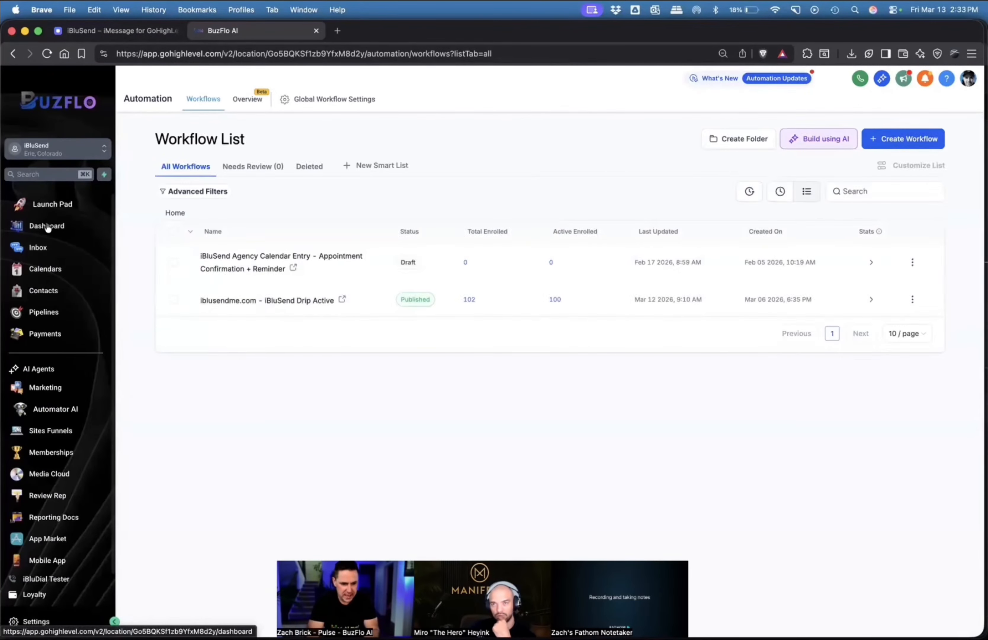
pyautogui.click(48, 227)
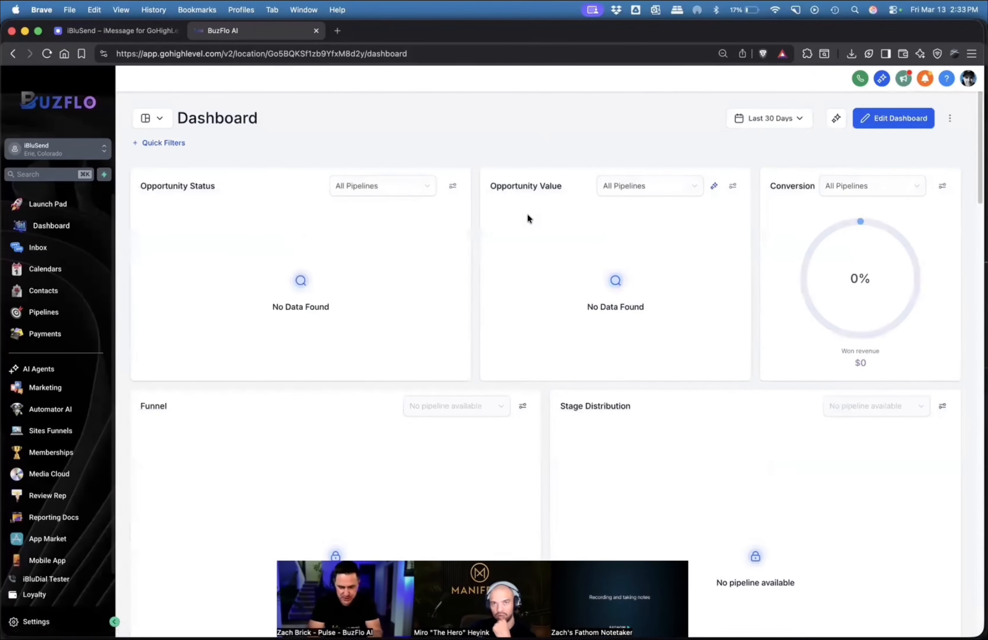
pyautogui.click(901, 125)
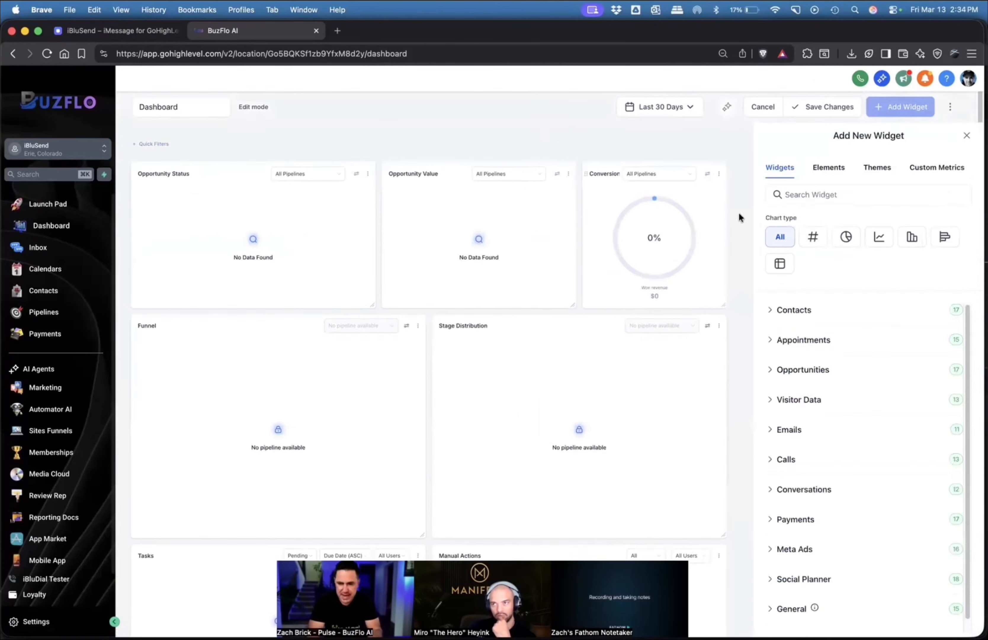
# Start an Embed element of type IFRAME and paste the copied iframe code containing the embed token.
pyautogui.click(818, 174)
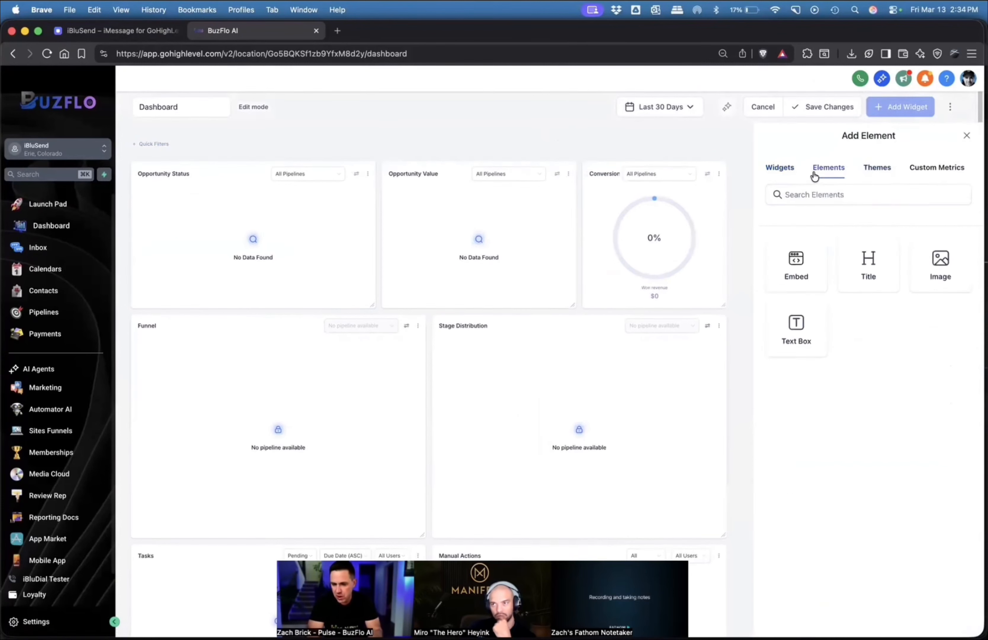
pyautogui.click(806, 266)
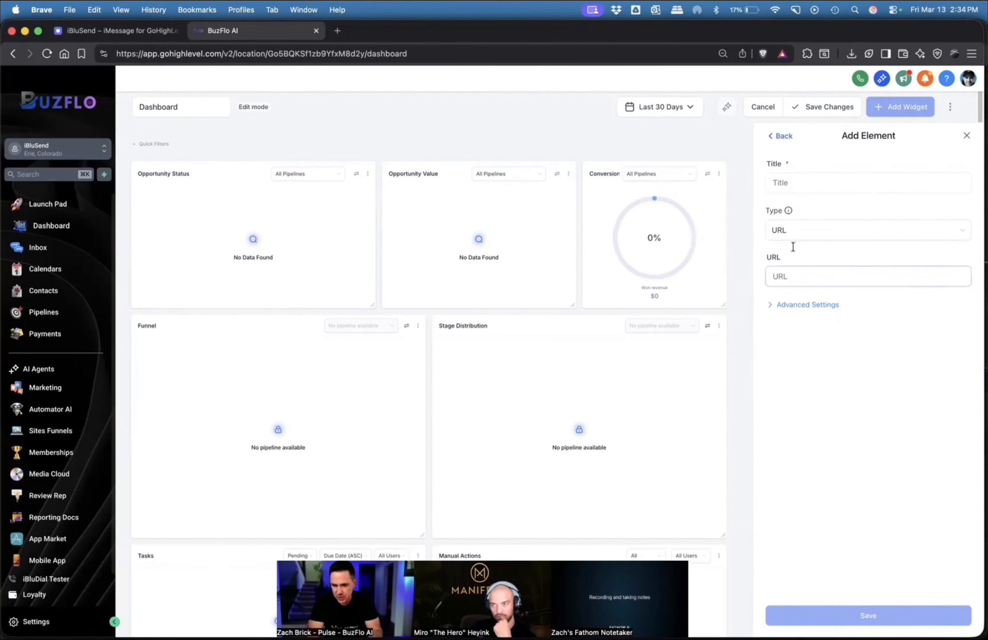
pyautogui.click(794, 236)
pyautogui.click(781, 275)
pyautogui.click(787, 286)
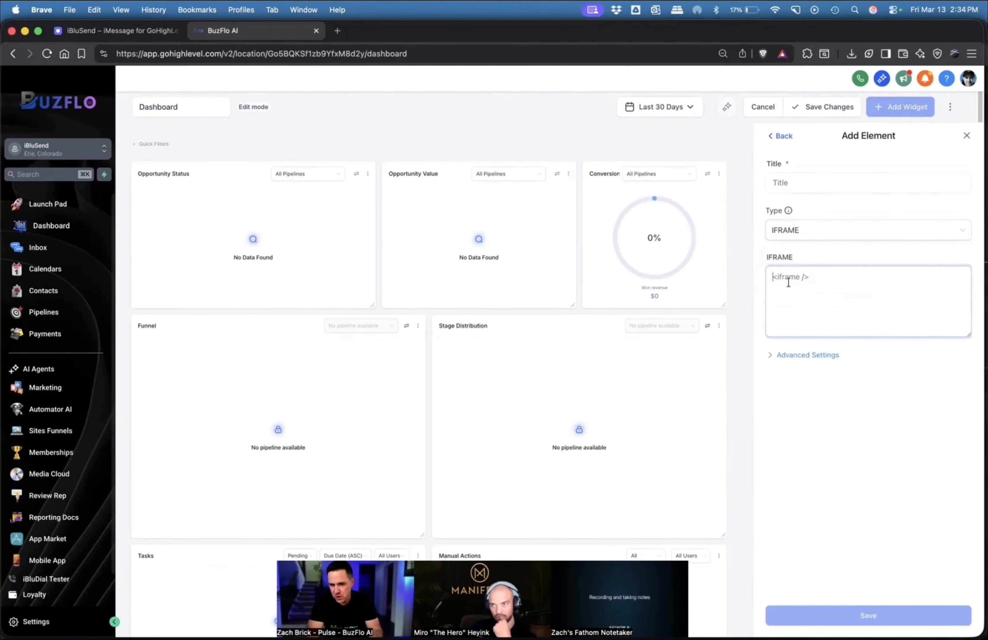
pyautogui.press('super+v')
pyautogui.click(807, 401)
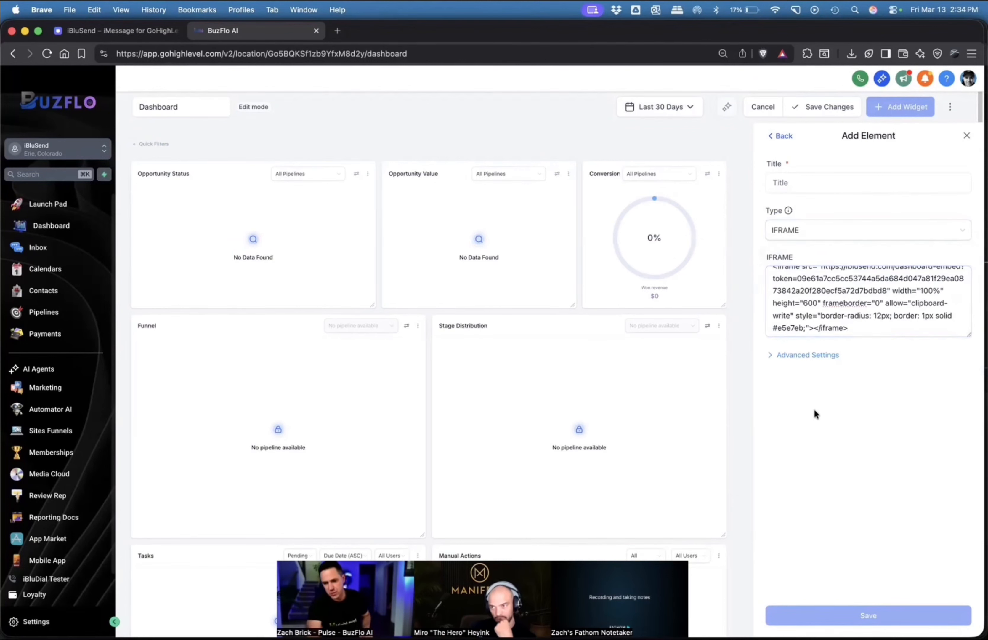
# Title the embed element "iBluSend" and save it to the dashboard.
pyautogui.click(821, 185)
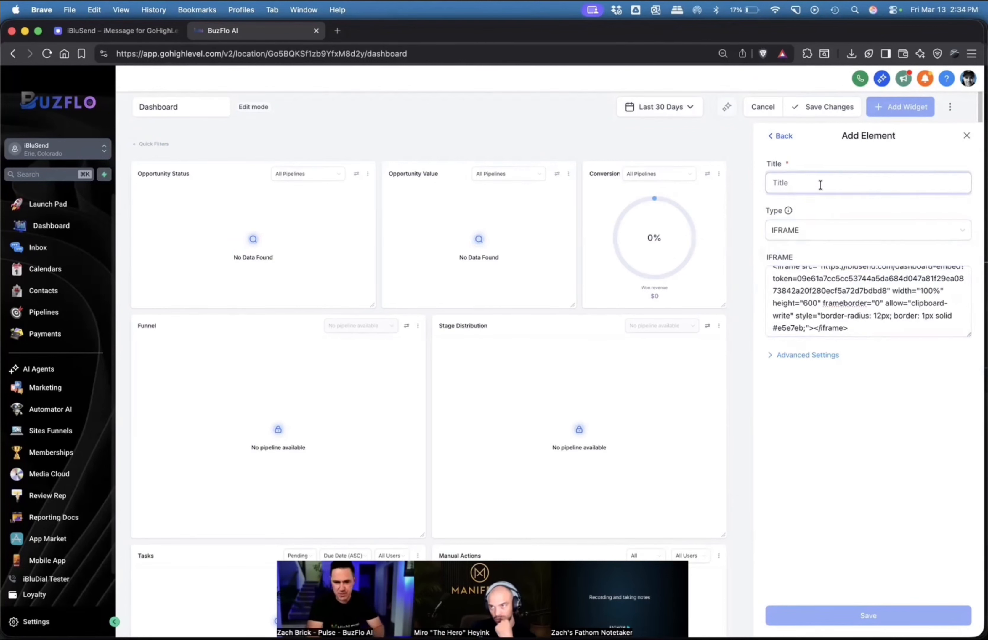
pyautogui.write('iBluSend')
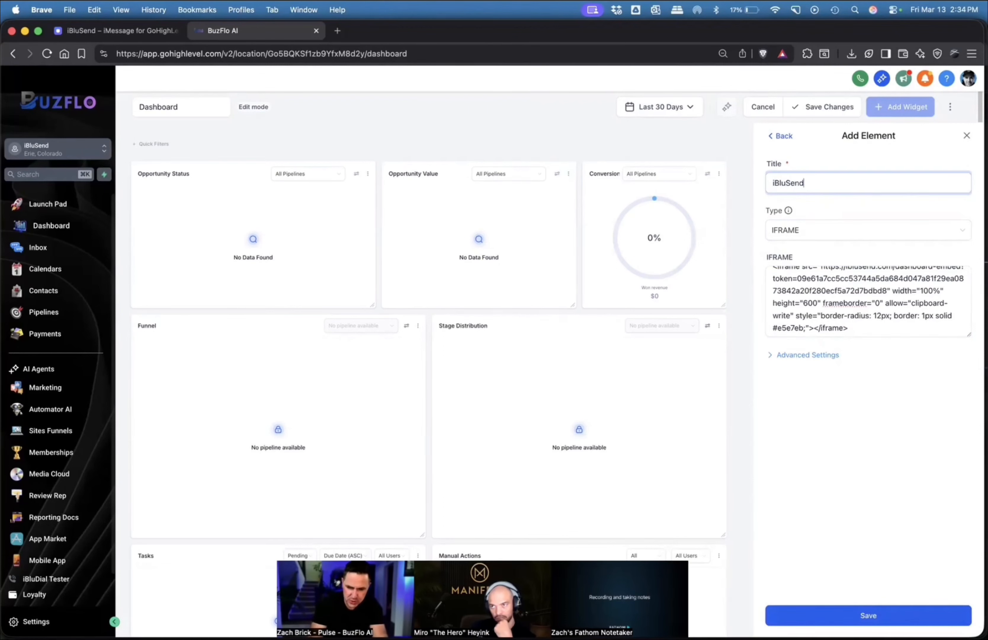
pyautogui.click(878, 615)
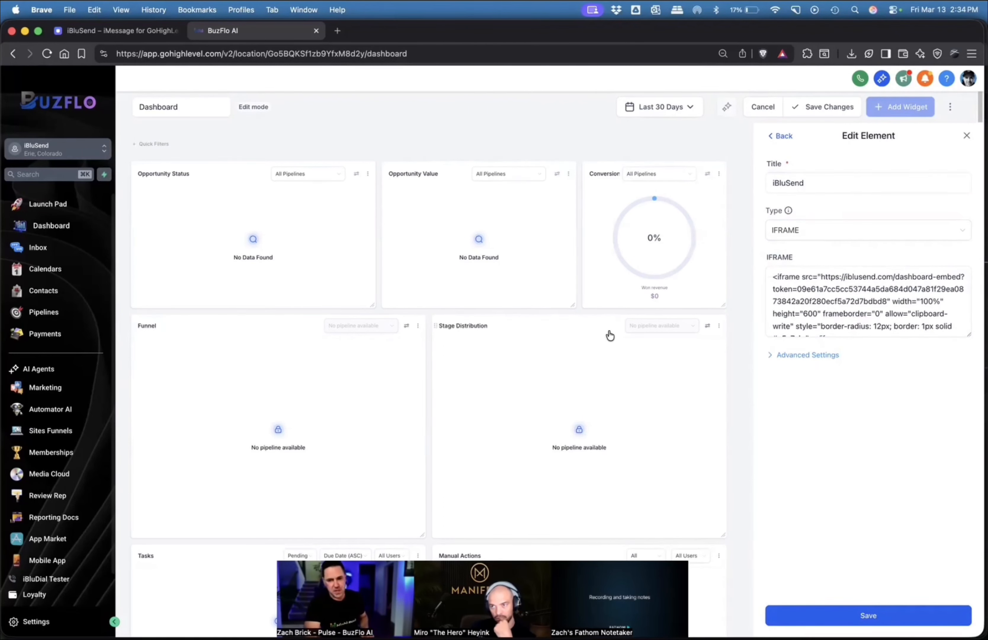
# Move the iBluSend widget from the end of the dashboard to the start of its first row, above Opportunity Status.
pyautogui.scroll(-15, 609, 335)
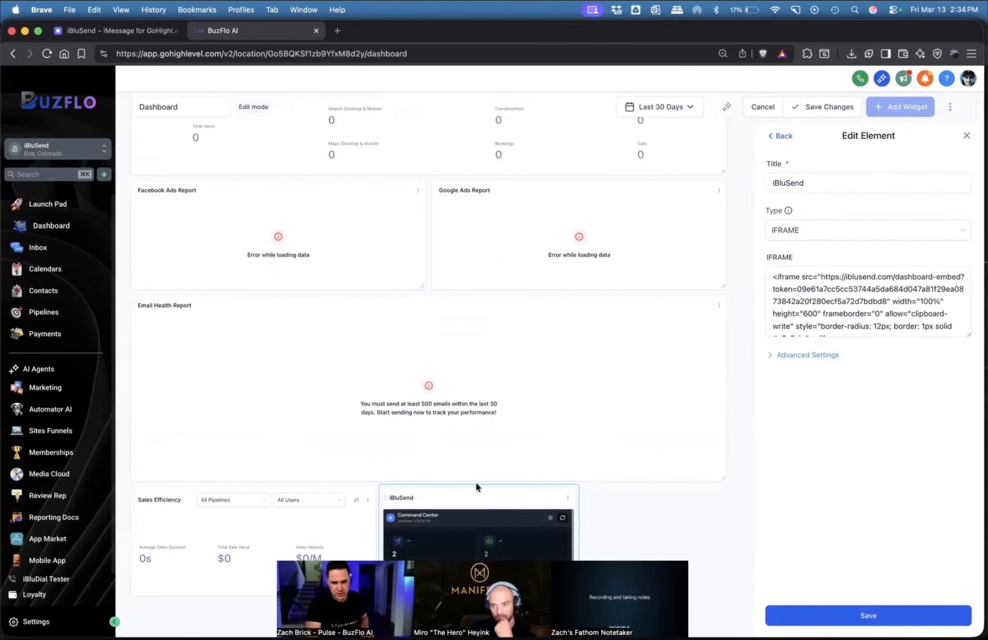
pyautogui.moveTo(477, 485); pyautogui.dragTo(249, 199)
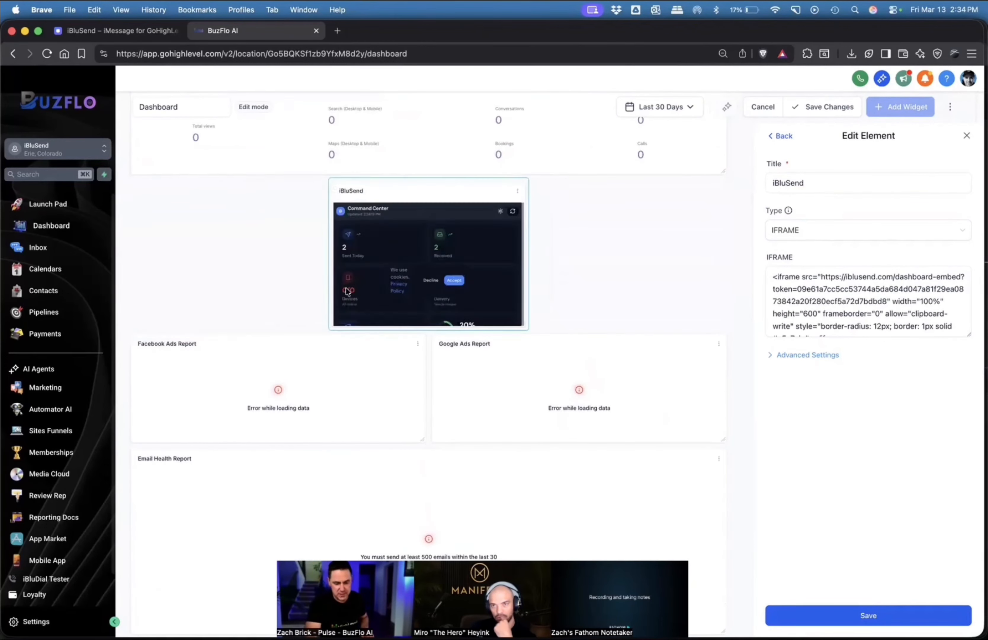
pyautogui.scroll(7, 344, 294)
pyautogui.scroll(-7, 398, 456)
pyautogui.moveTo(420, 257); pyautogui.dragTo(207, 118)
pyautogui.scroll(3, 244, 278)
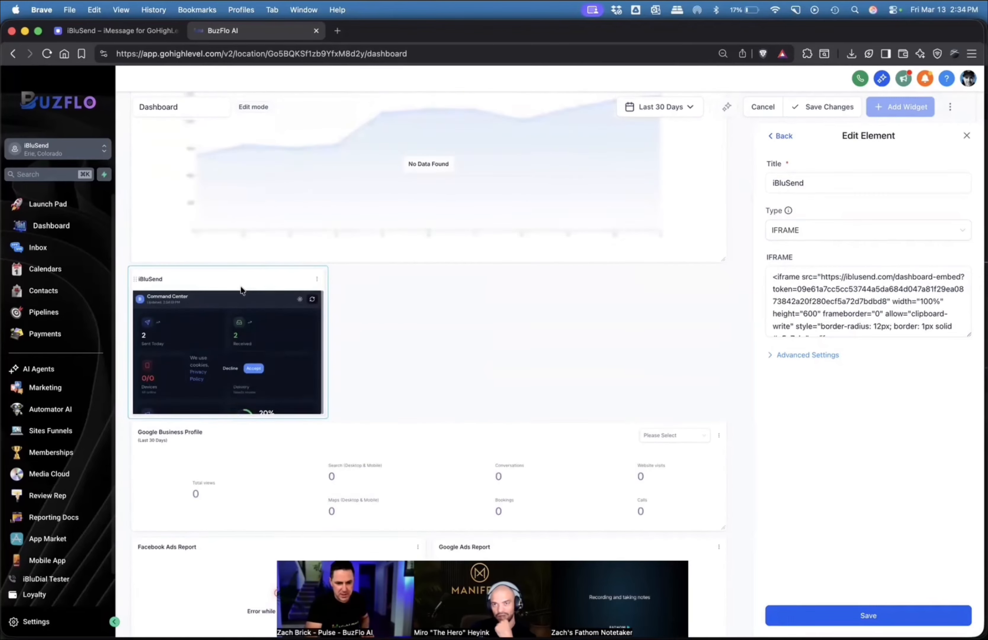
pyautogui.moveTo(244, 287); pyautogui.dragTo(239, 76)
pyautogui.scroll(10, 310, 286)
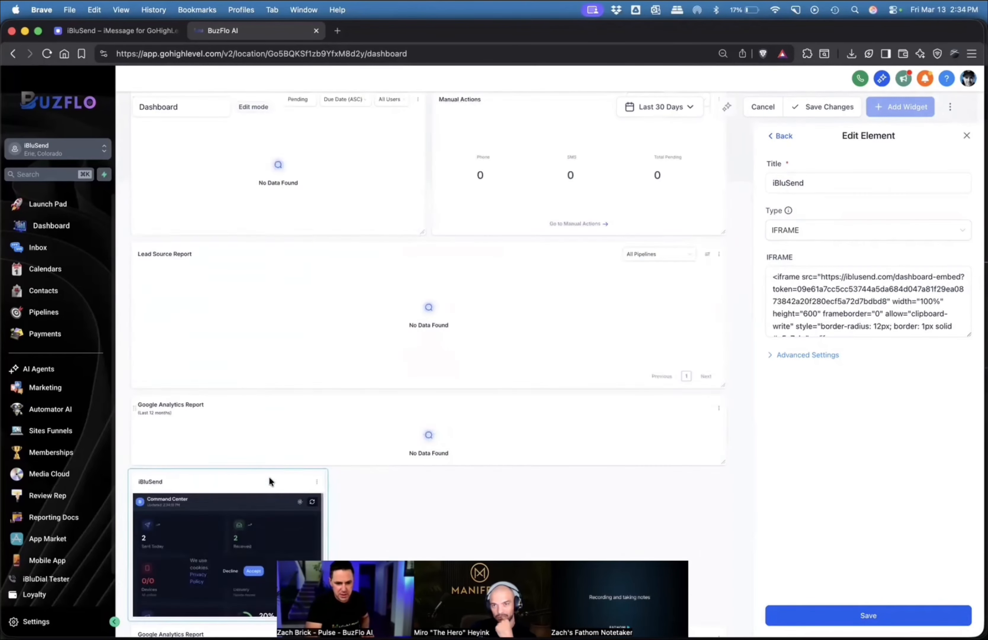
pyautogui.moveTo(270, 480); pyautogui.dragTo(278, 143)
pyautogui.scroll(8, 353, 298)
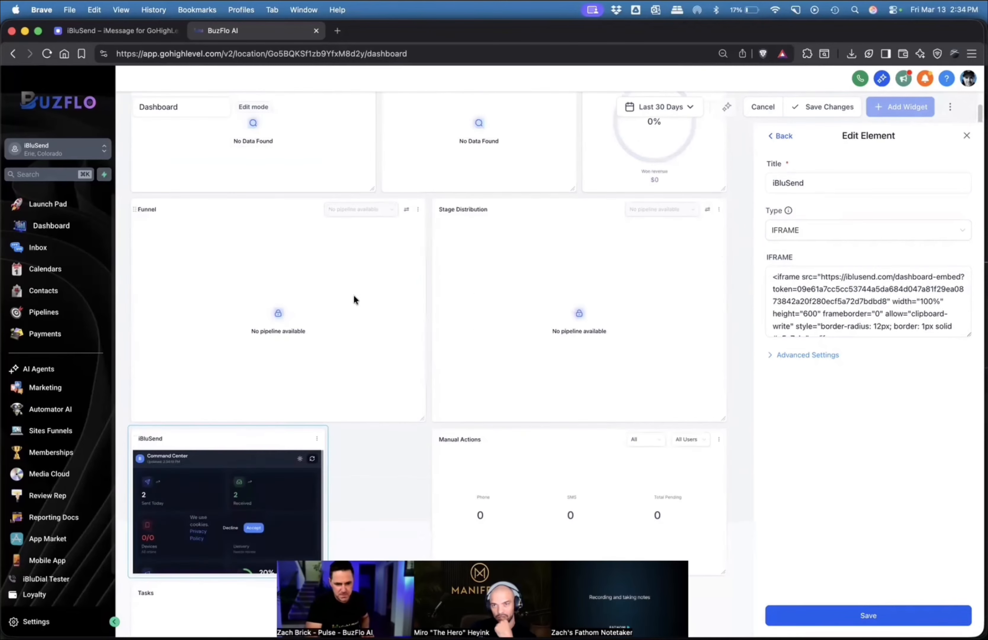
pyautogui.moveTo(276, 442); pyautogui.dragTo(299, 162)
pyautogui.scroll(3, 307, 183)
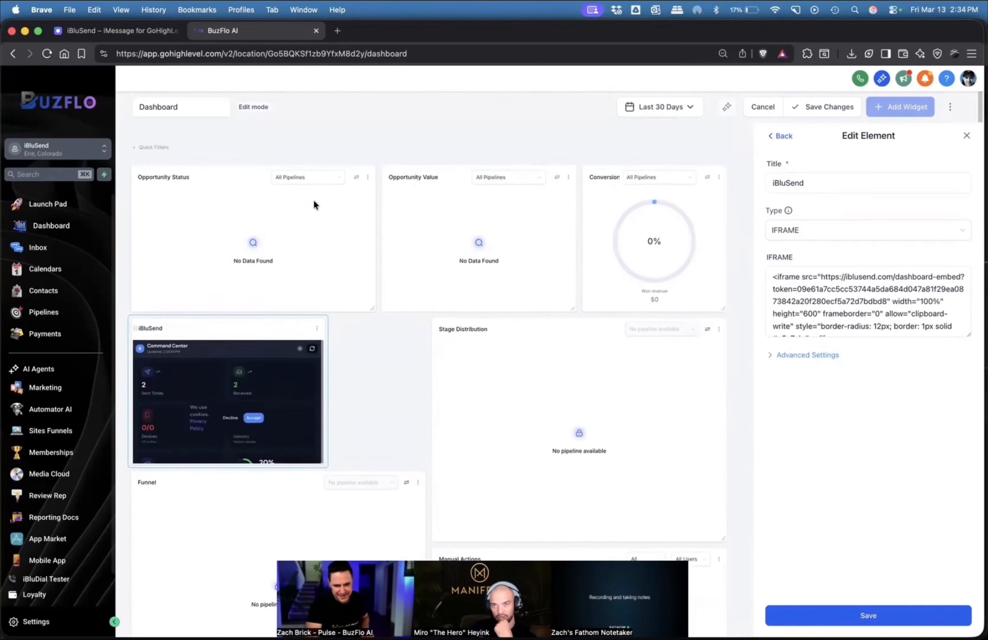
pyautogui.moveTo(274, 324); pyautogui.dragTo(272, 163)
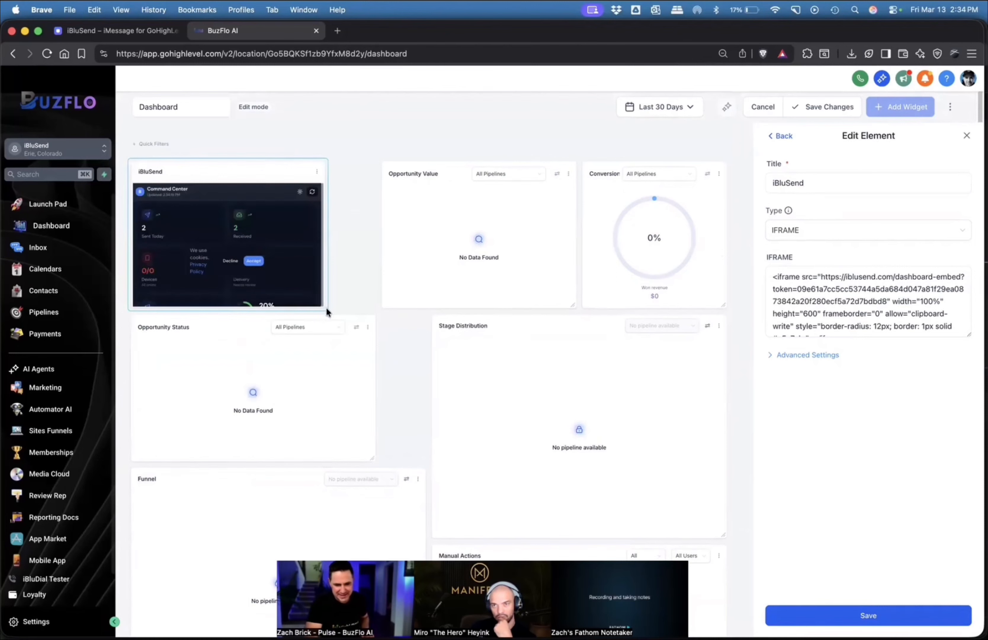
# Enlarge the iBluSend widget to the dashboard's full width and the embed's full height, and save the element and dashboard changes.
pyautogui.moveTo(327, 311); pyautogui.dragTo(742, 570)
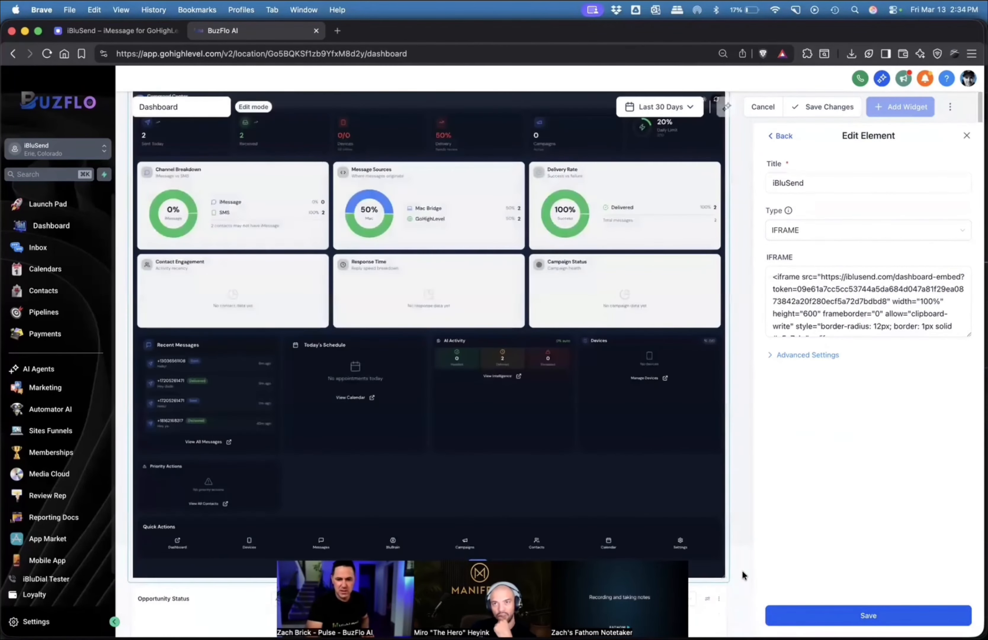
pyautogui.click(870, 615)
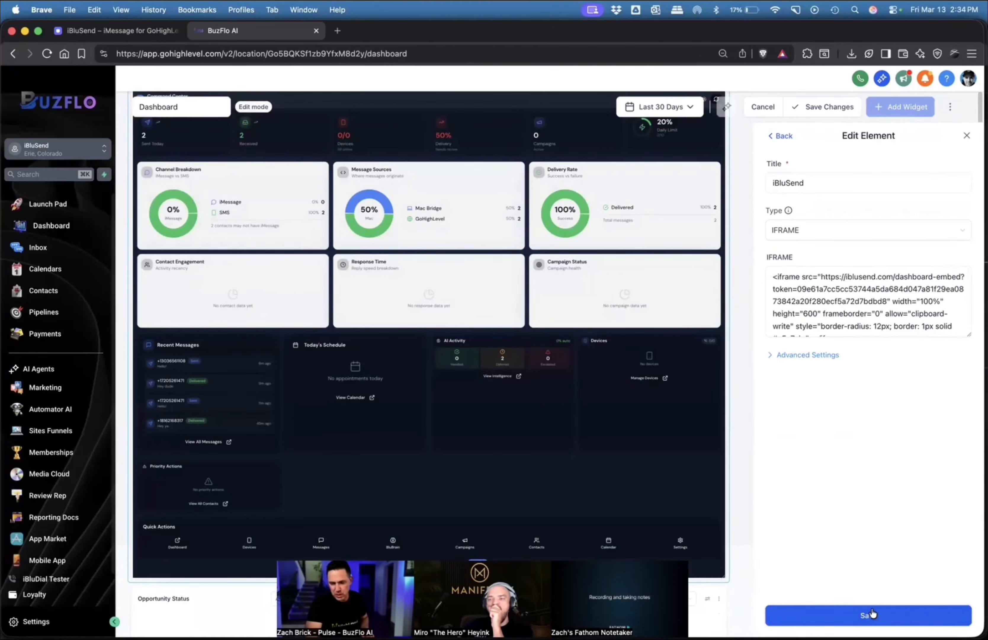
pyautogui.click(823, 109)
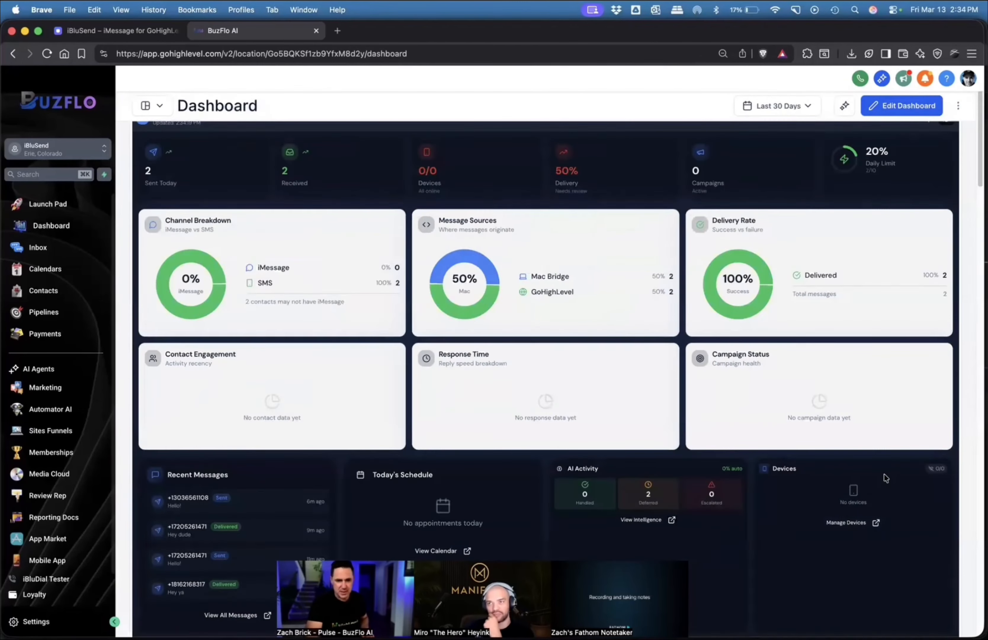
# Check the inbox's Unread, All and Recents conversations, and open the iBluSend Android contact's conversation.
pyautogui.scroll(-3, 687, 497)
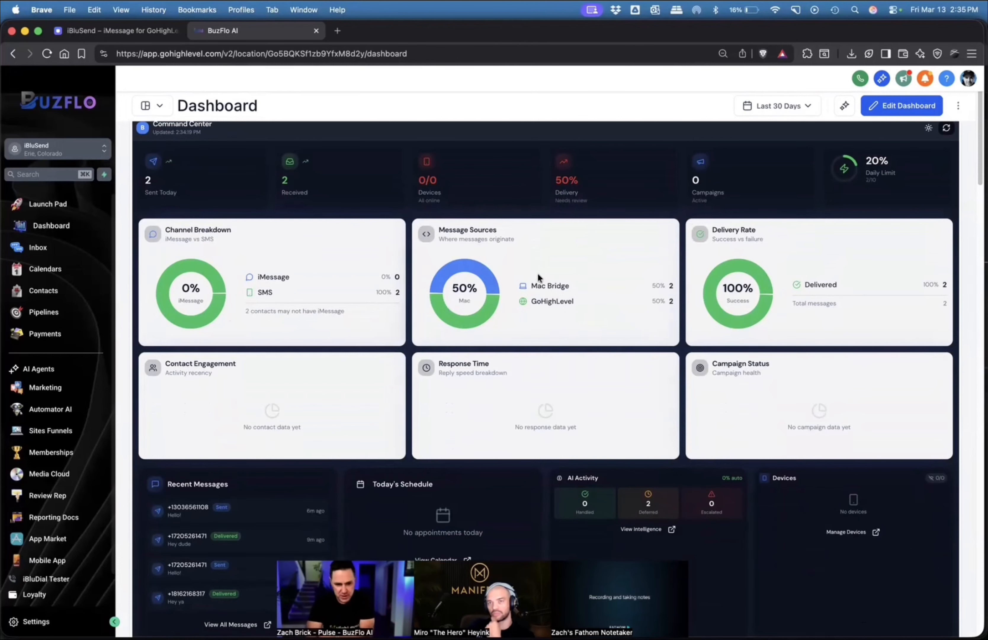
pyautogui.click(37, 248)
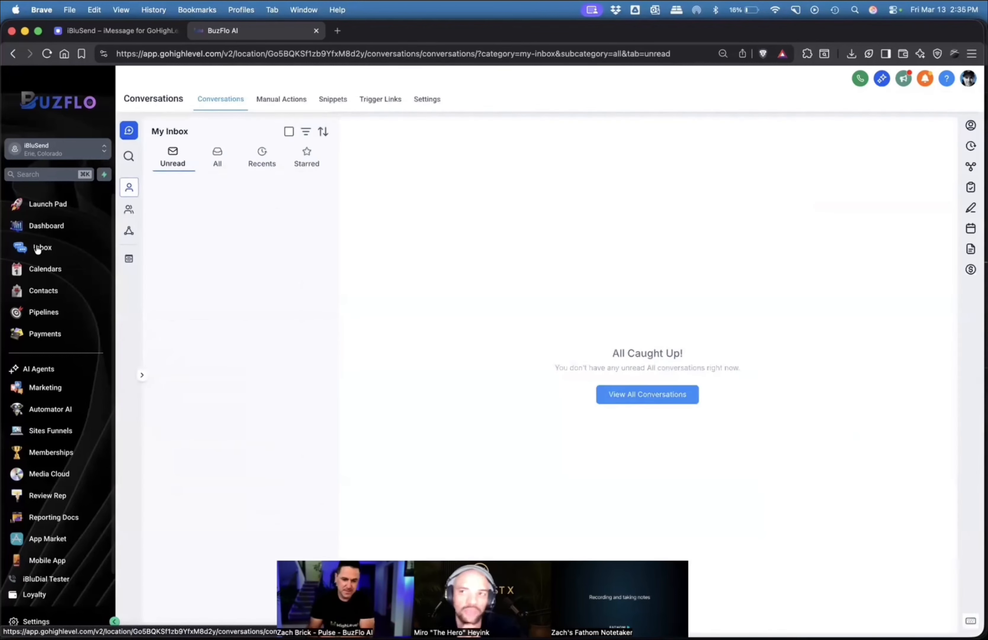
pyautogui.click(203, 164)
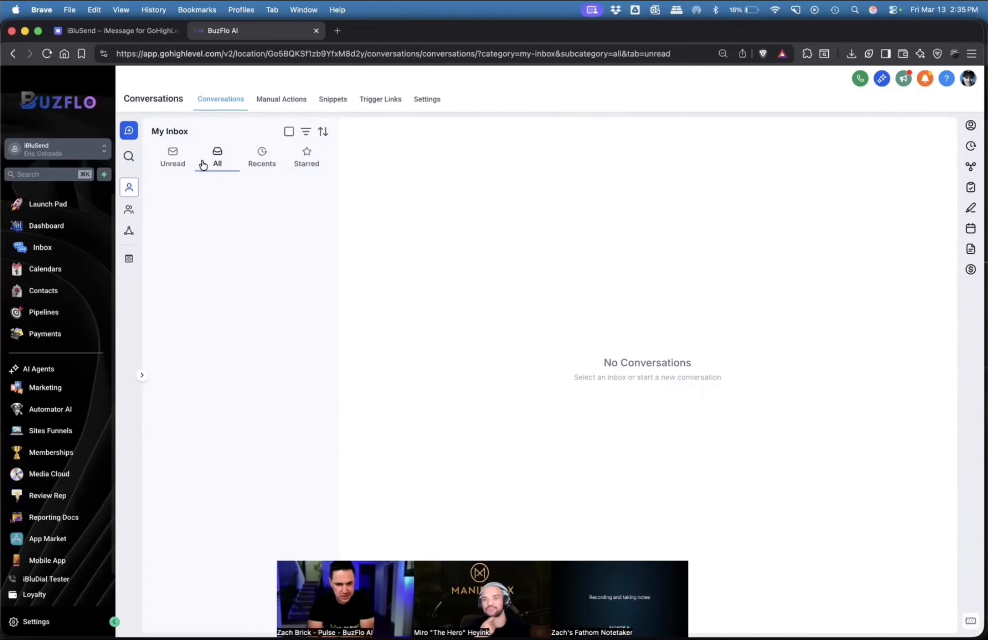
pyautogui.click(54, 248)
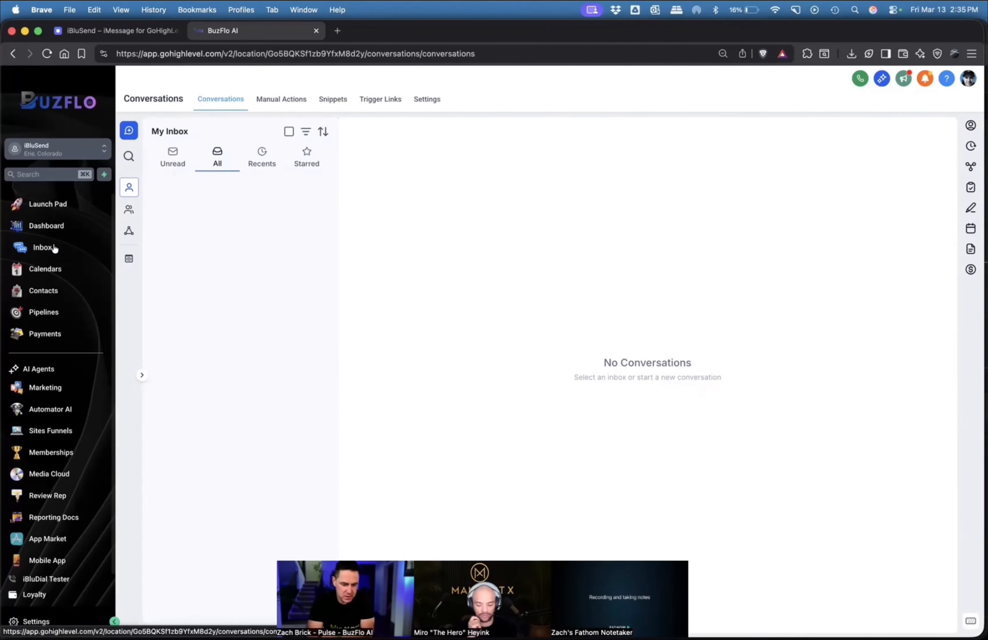
pyautogui.click(173, 155)
pyautogui.click(263, 156)
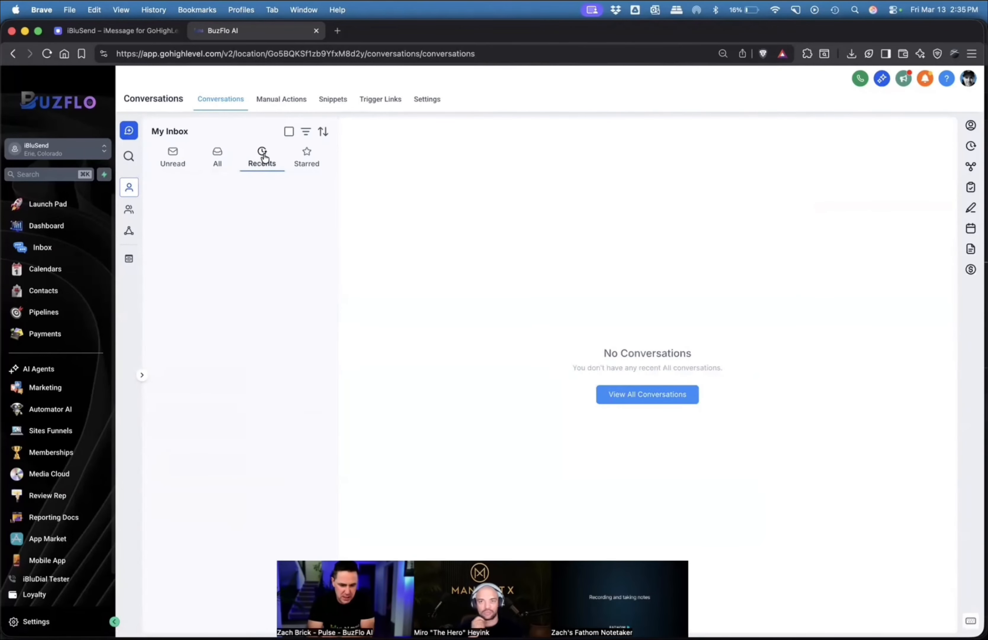
pyautogui.click(175, 160)
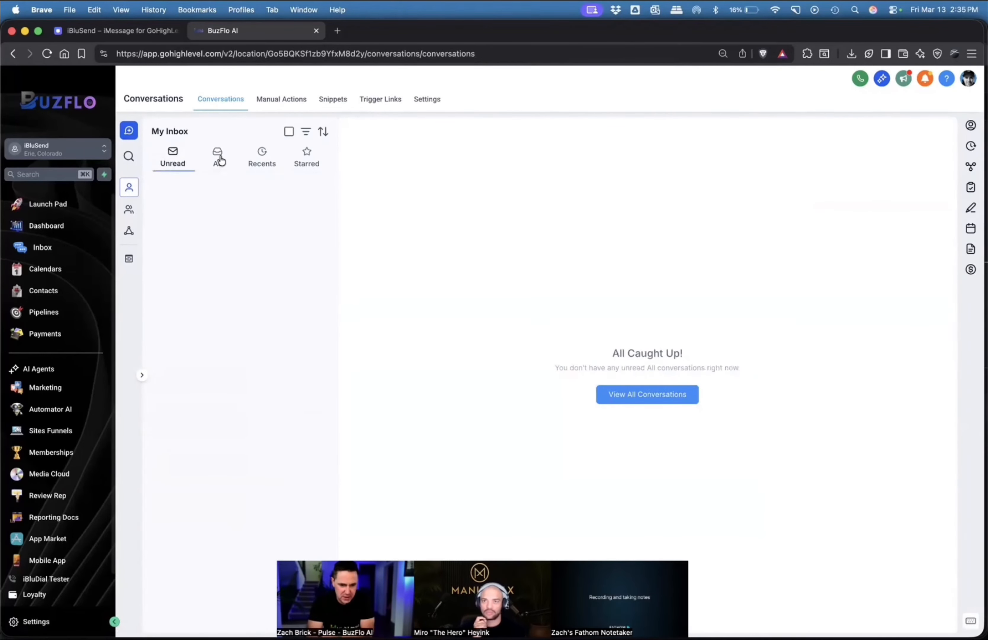
pyautogui.click(220, 160)
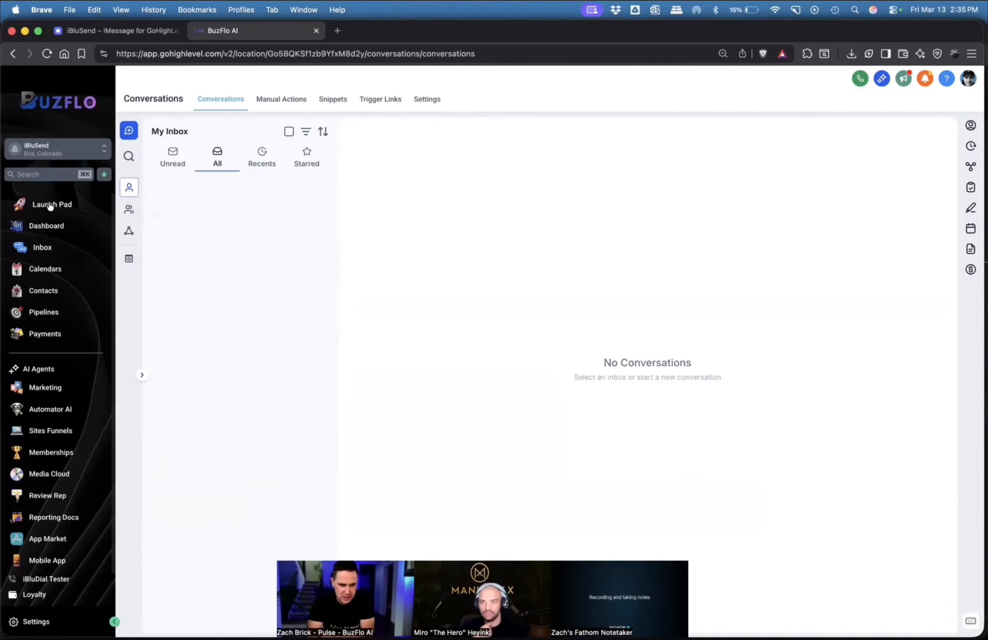
pyautogui.click(46, 291)
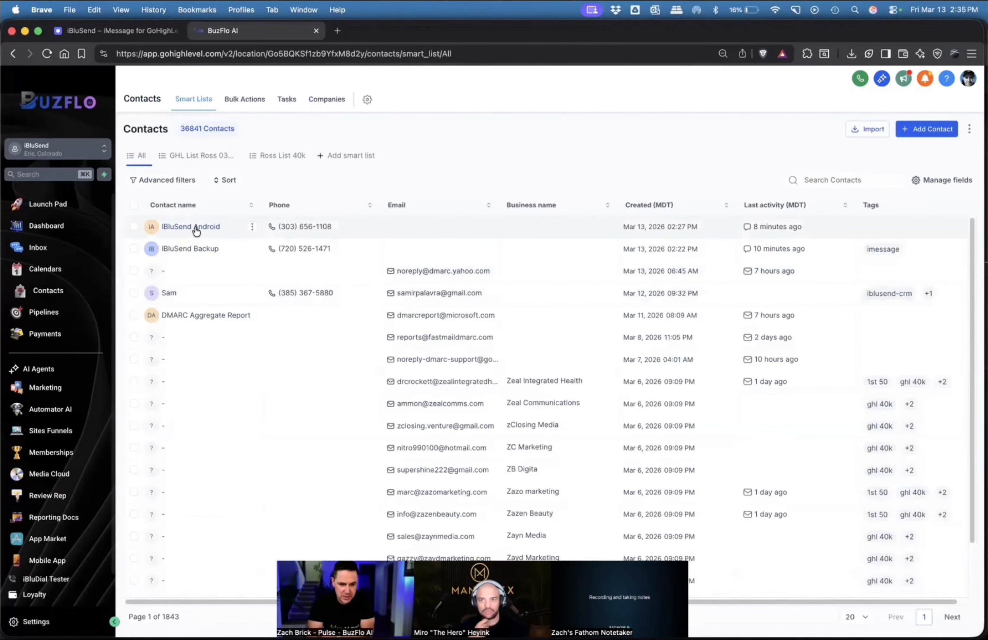
pyautogui.click(195, 226)
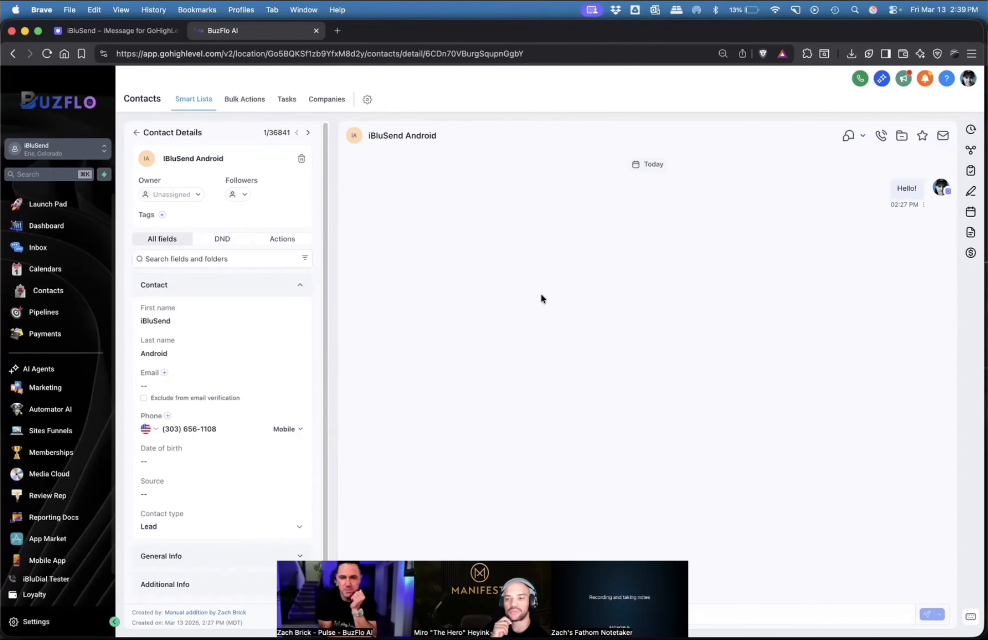
# Switch to iBluSend and review its White Label settings for Branding, Domain, Login & Loading, and Navigation.
pyautogui.click(136, 31)
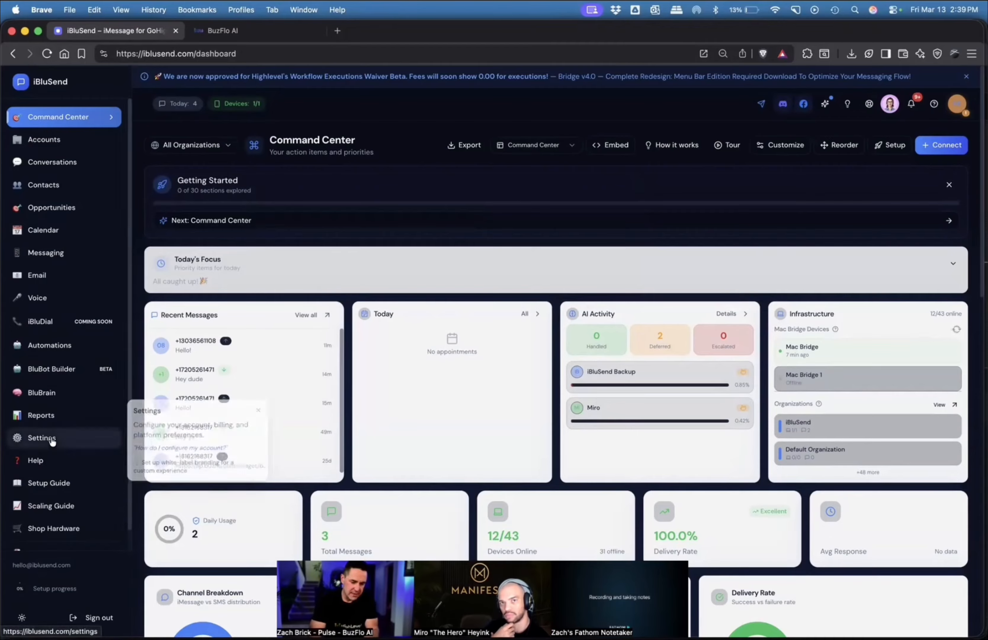
pyautogui.click(42, 437)
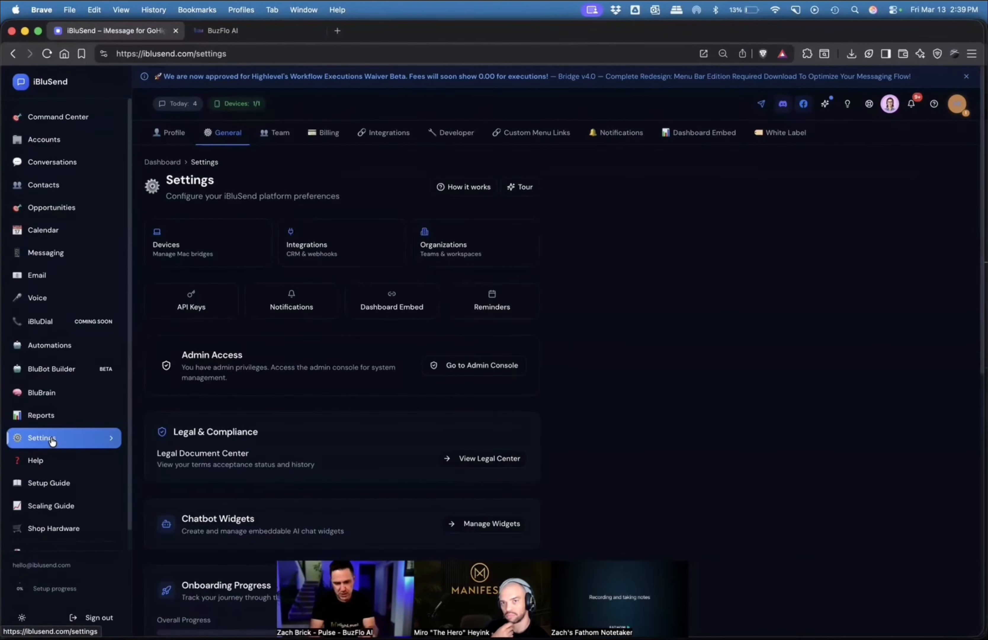
pyautogui.click(784, 132)
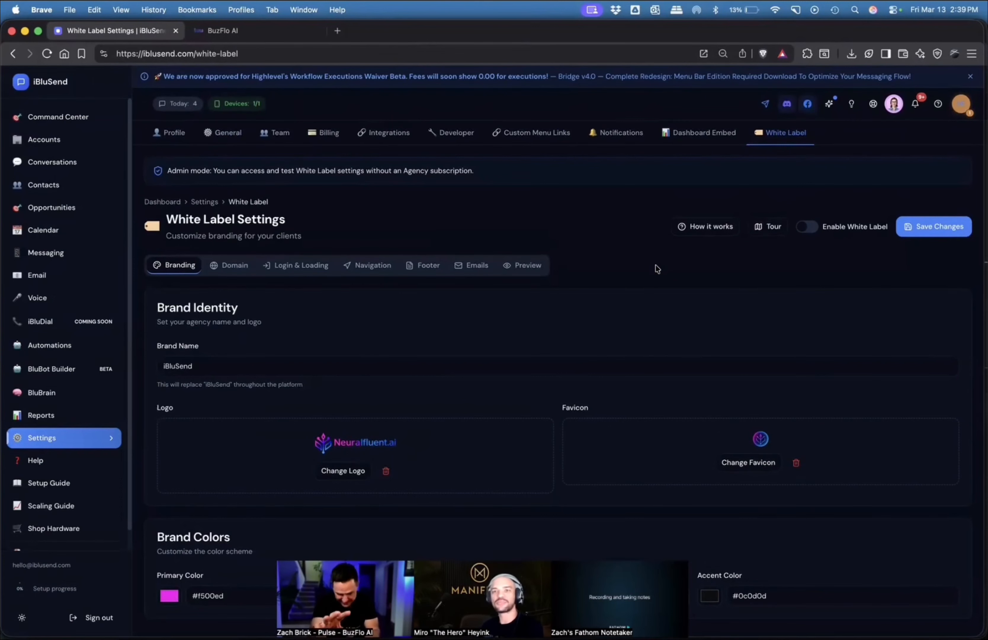
pyautogui.click(231, 265)
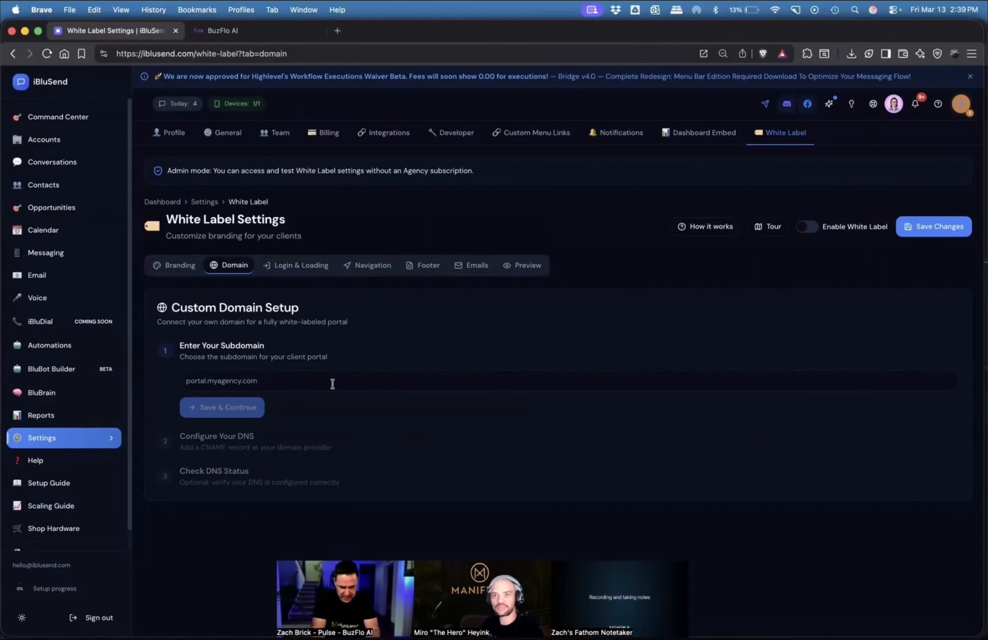
pyautogui.click(320, 265)
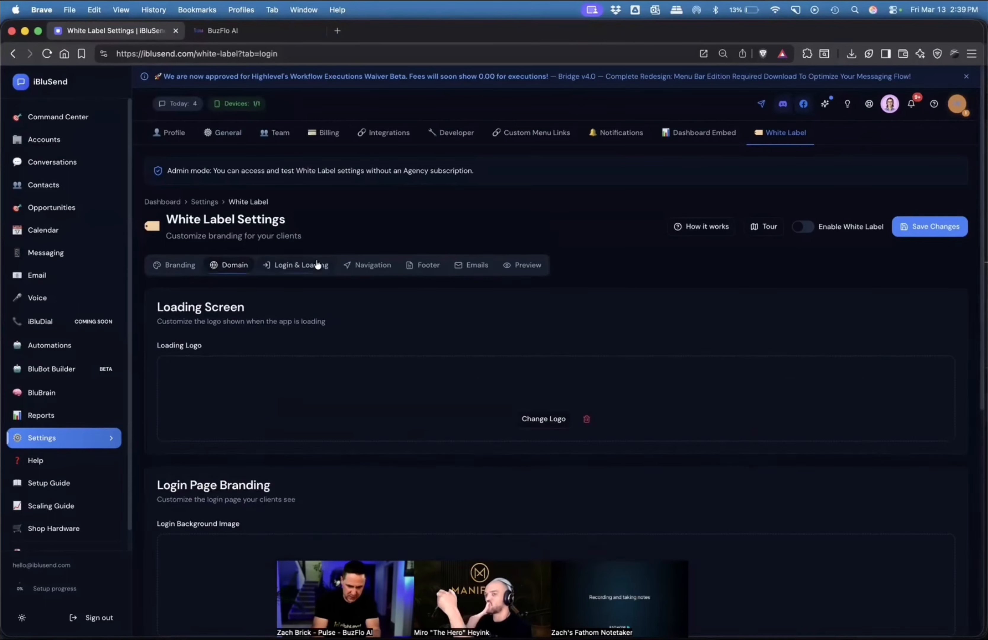
pyautogui.click(371, 266)
# Open the white-labelled sign-in page at portal.fixs.ai in a new browser tab.
pyautogui.click(338, 30)
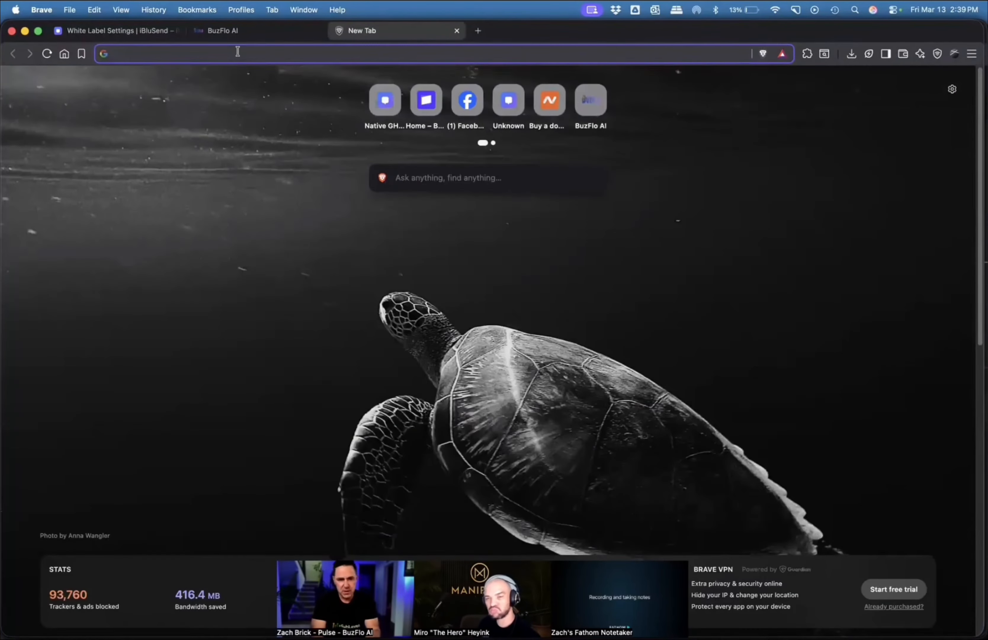
pyautogui.write('port')
pyautogui.press('Return')
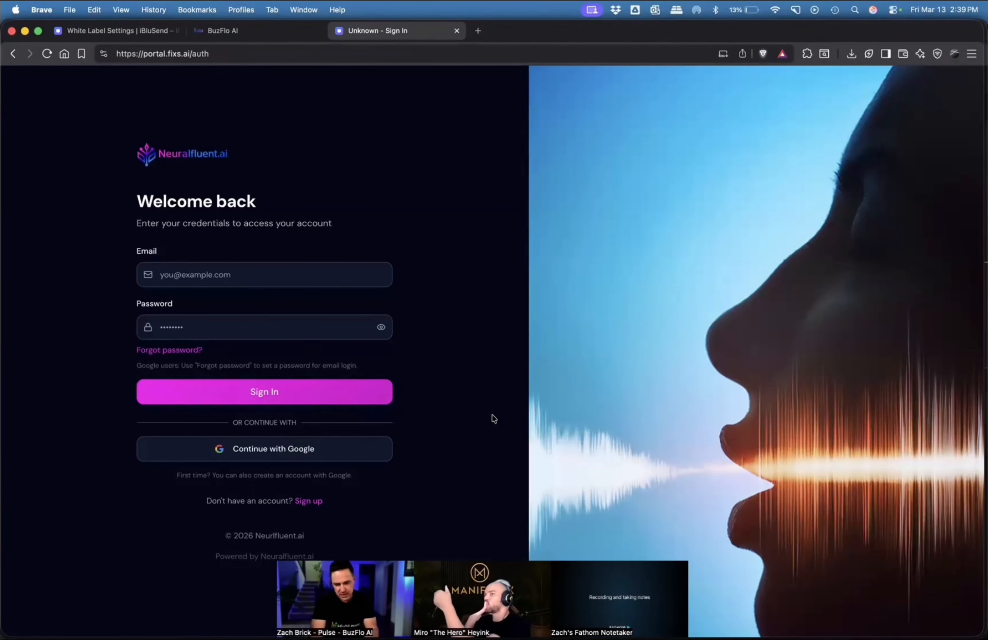
# Examine iBluSend's team member invitation form with the Client (White Label) role, and close it without sending.
pyautogui.click(137, 31)
pyautogui.click(288, 132)
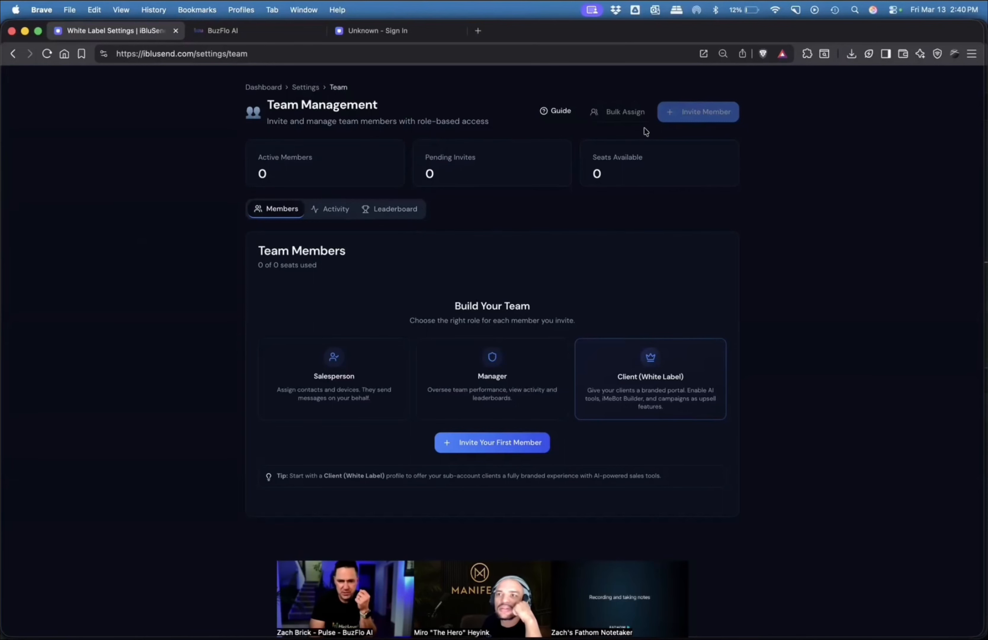
pyautogui.click(502, 441)
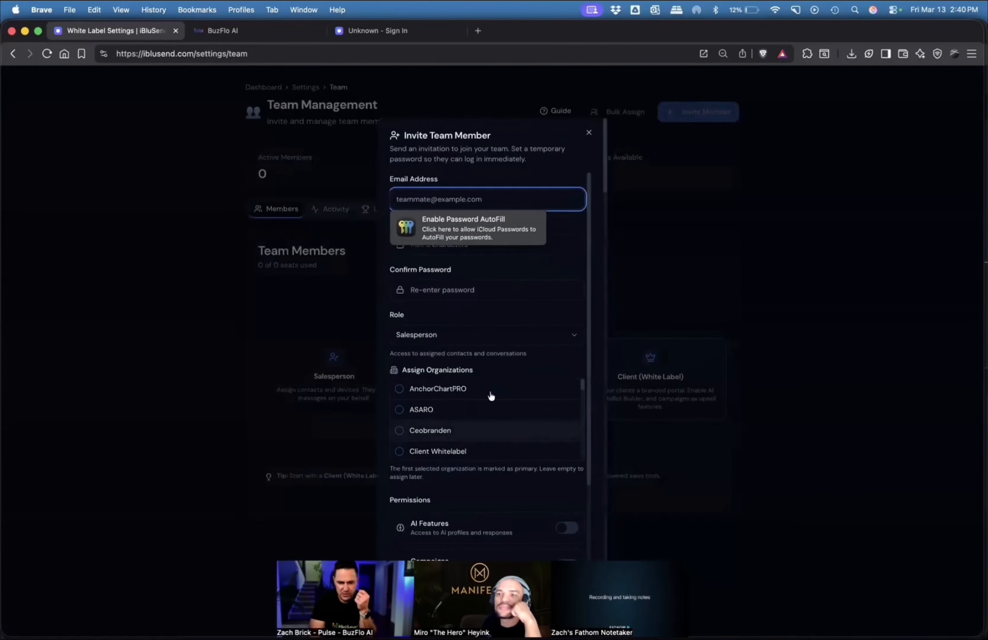
pyautogui.click(484, 336)
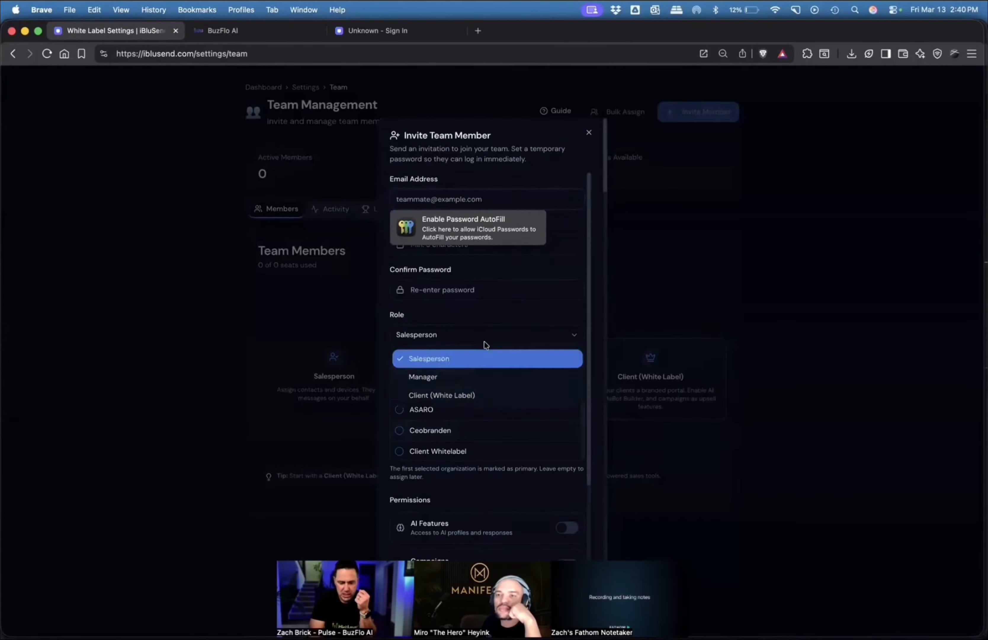
pyautogui.click(453, 395)
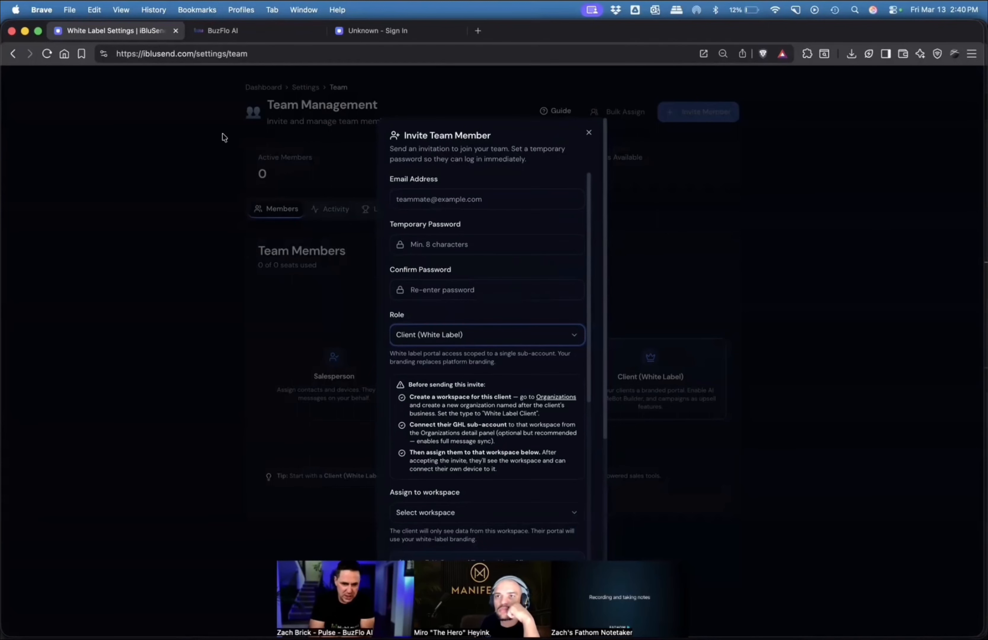
pyautogui.click(589, 132)
# Start a new organization with workspace type White Label Client and target market United States (US), ready for its name.
pyautogui.click(263, 87)
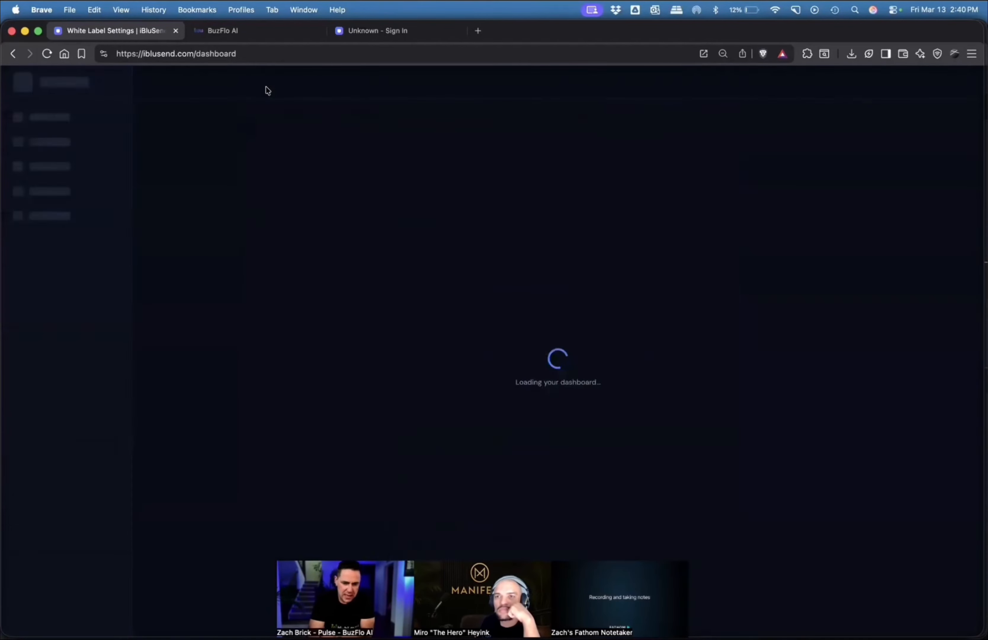
pyautogui.click(44, 139)
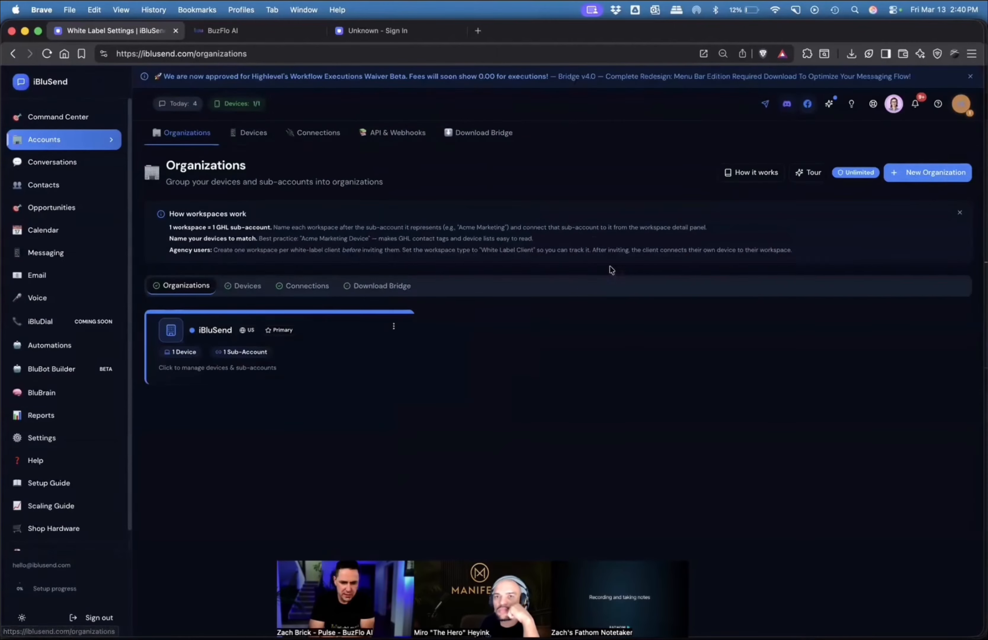
pyautogui.click(931, 172)
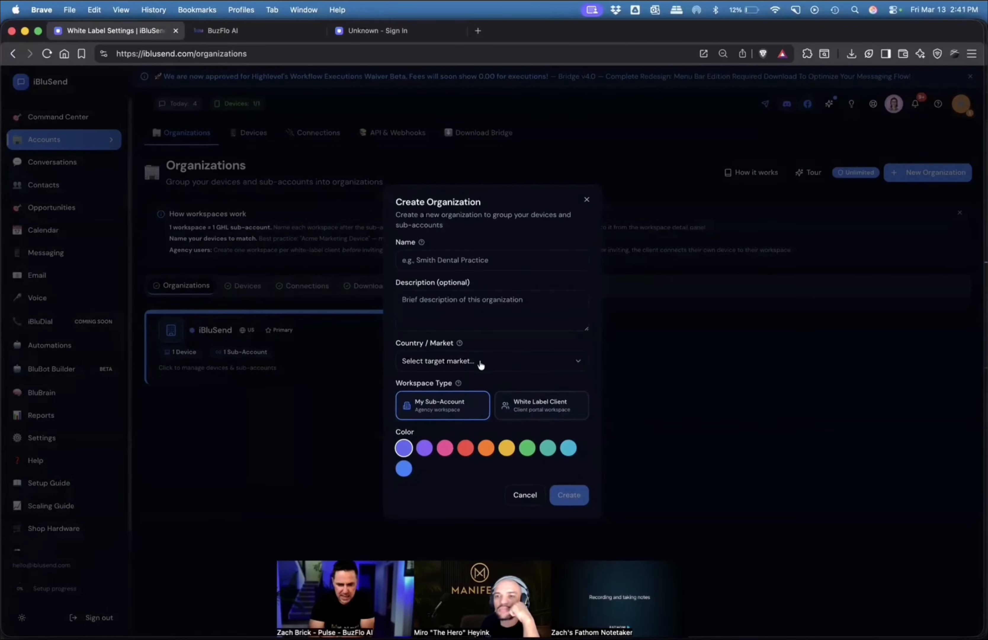
pyautogui.click(516, 396)
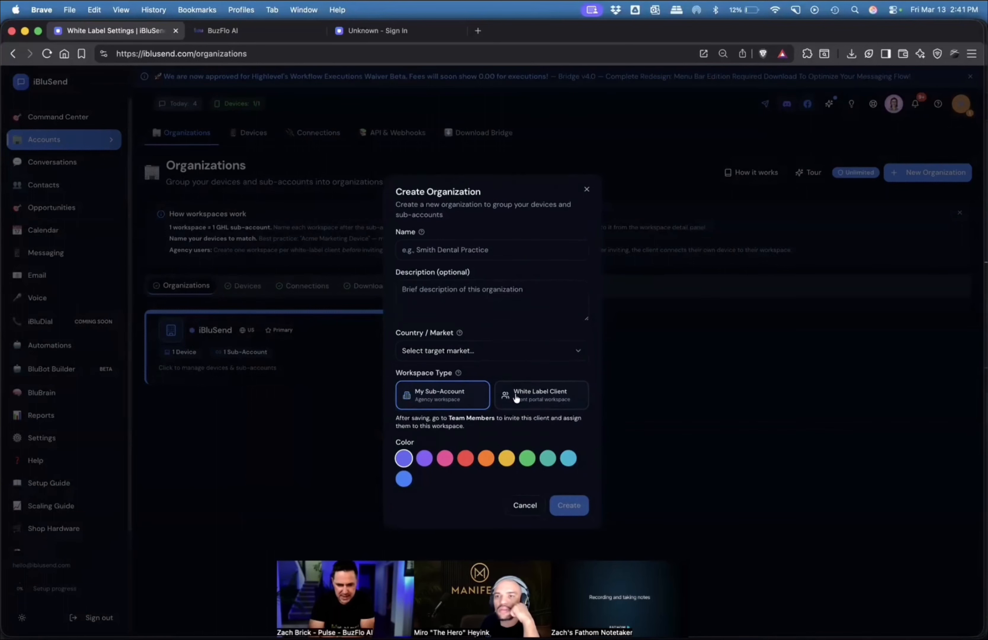
pyautogui.click(494, 352)
pyautogui.click(459, 374)
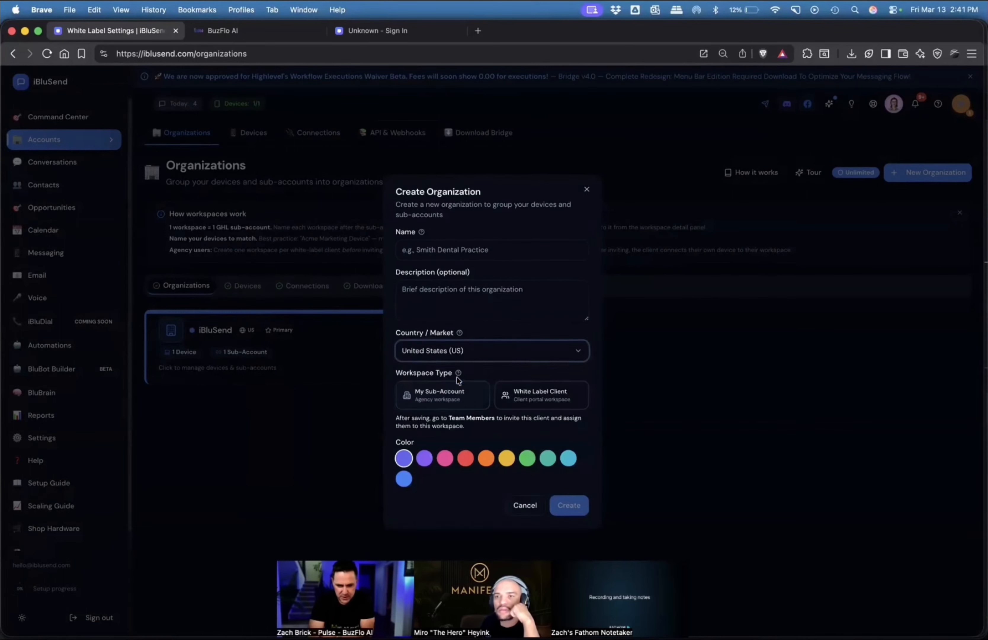
pyautogui.click(465, 249)
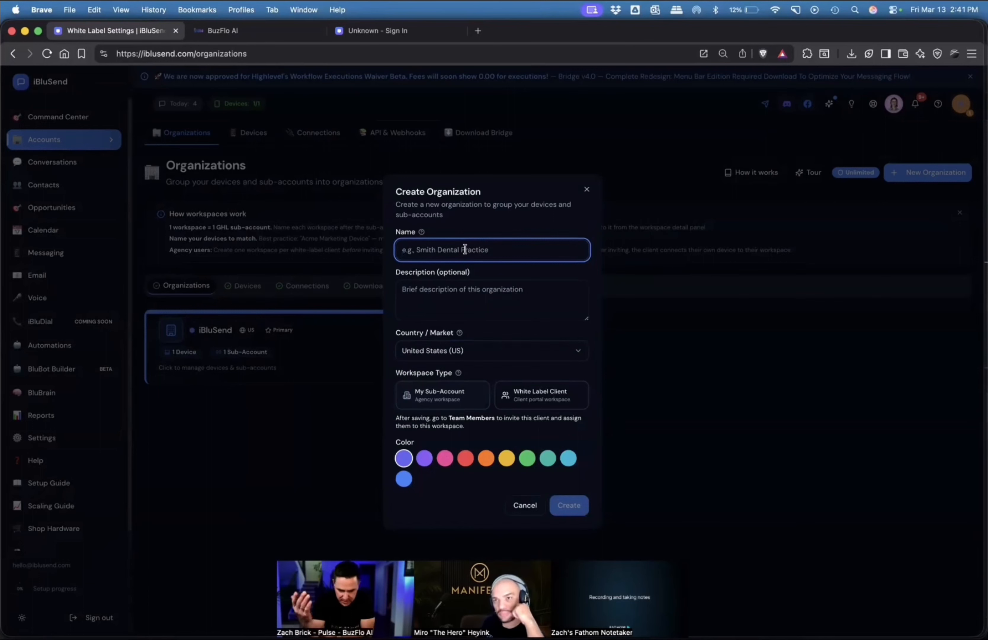
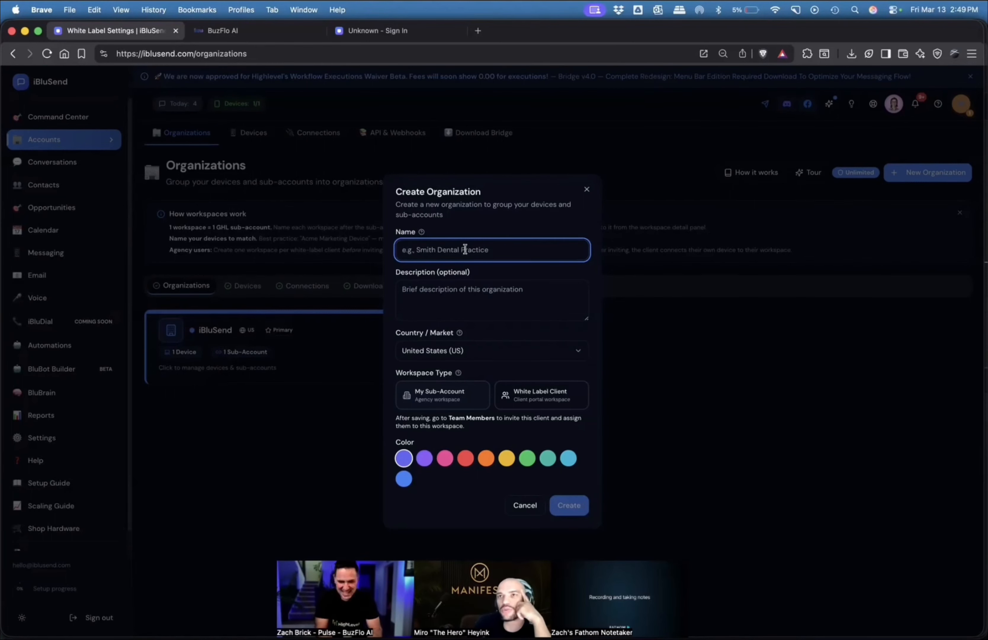
# Discard the new organization form and review the Contact Support page with its support request form.
pyautogui.click(586, 190)
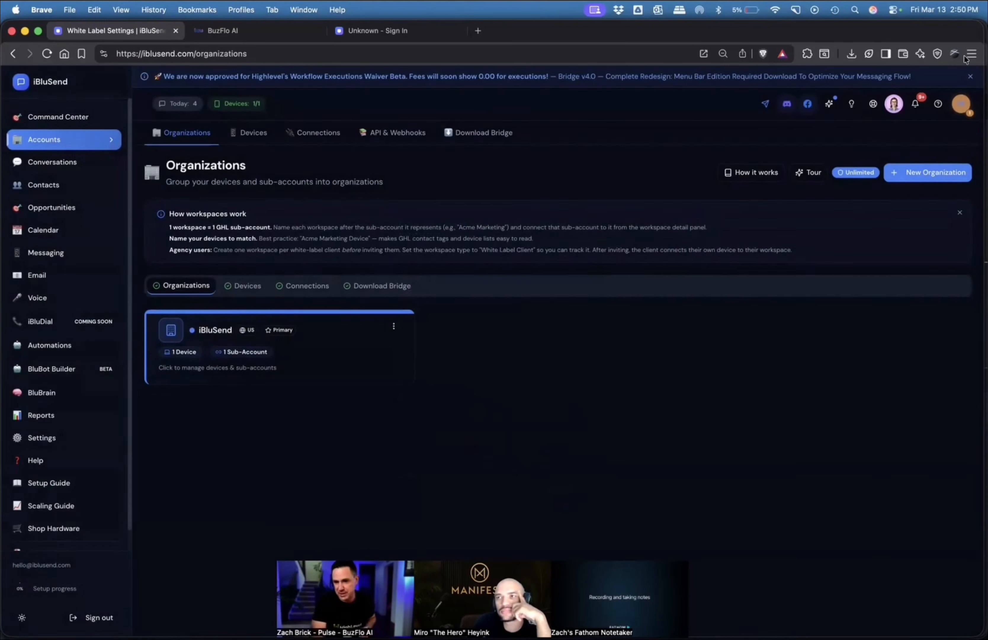
pyautogui.click(938, 106)
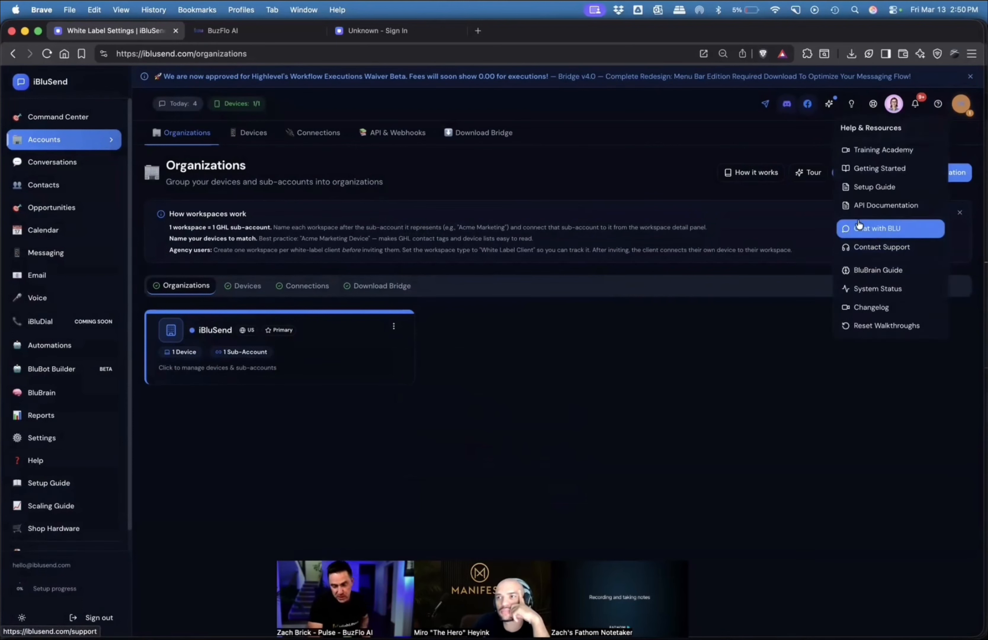
pyautogui.click(874, 248)
pyautogui.scroll(-2, 565, 328)
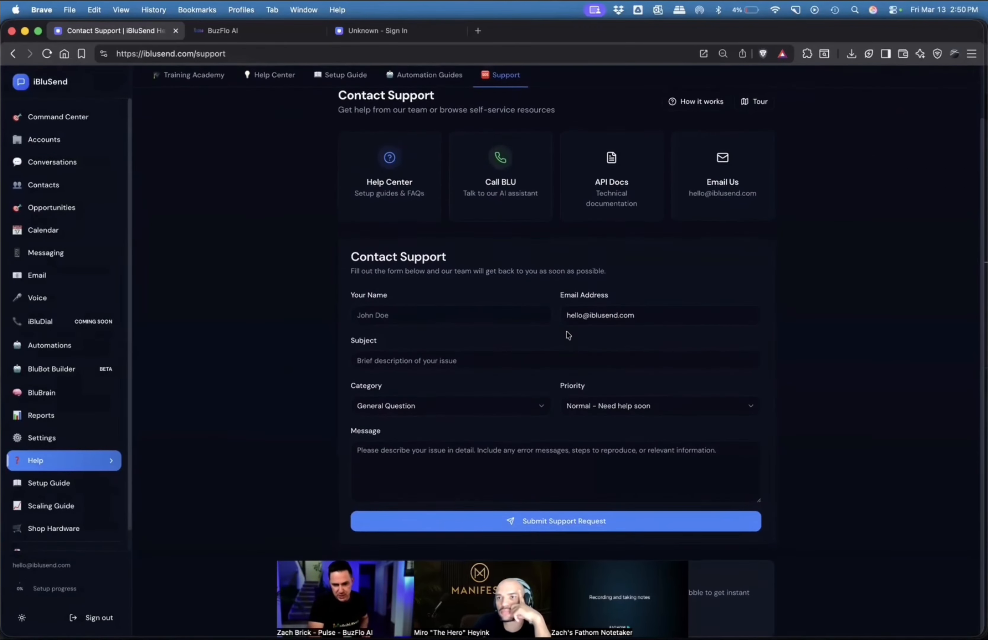
pyautogui.scroll(2, 569, 335)
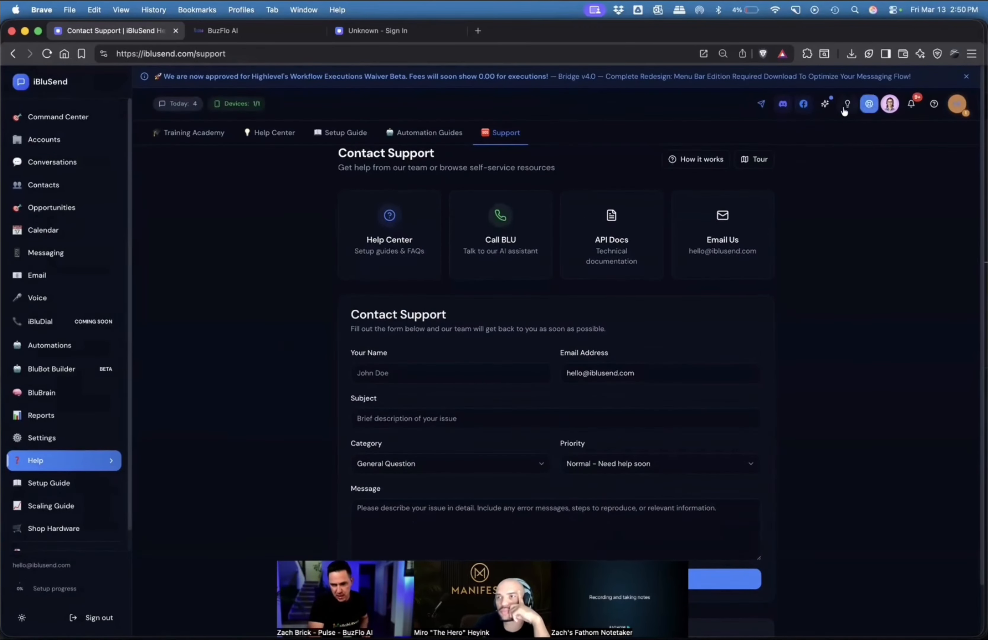
# Look through the Feature Requests list and its idea submission form, and close it without submitting an idea.
pyautogui.click(846, 108)
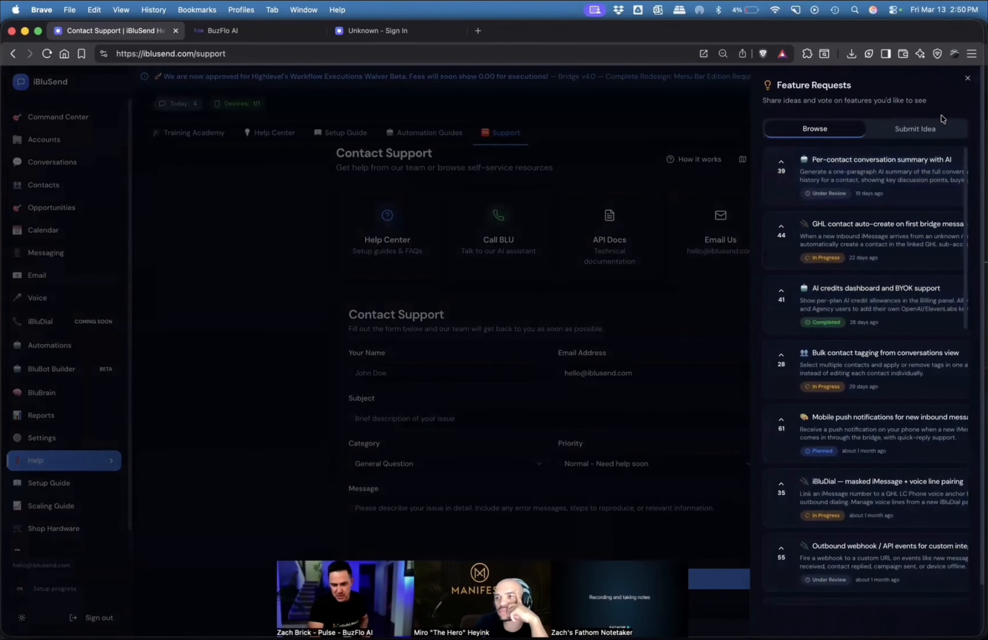
pyautogui.click(918, 128)
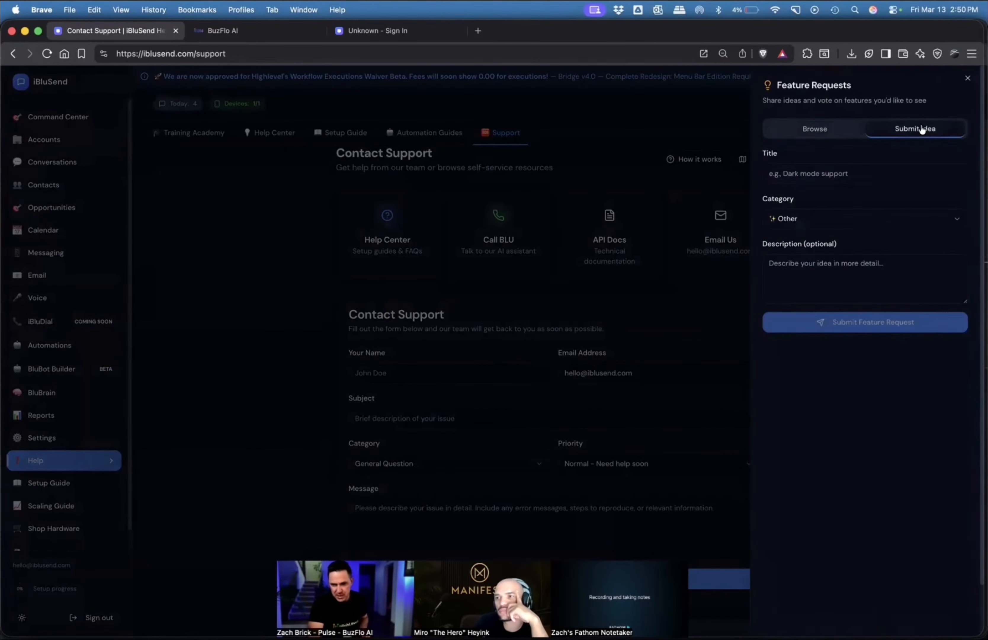
pyautogui.click(968, 79)
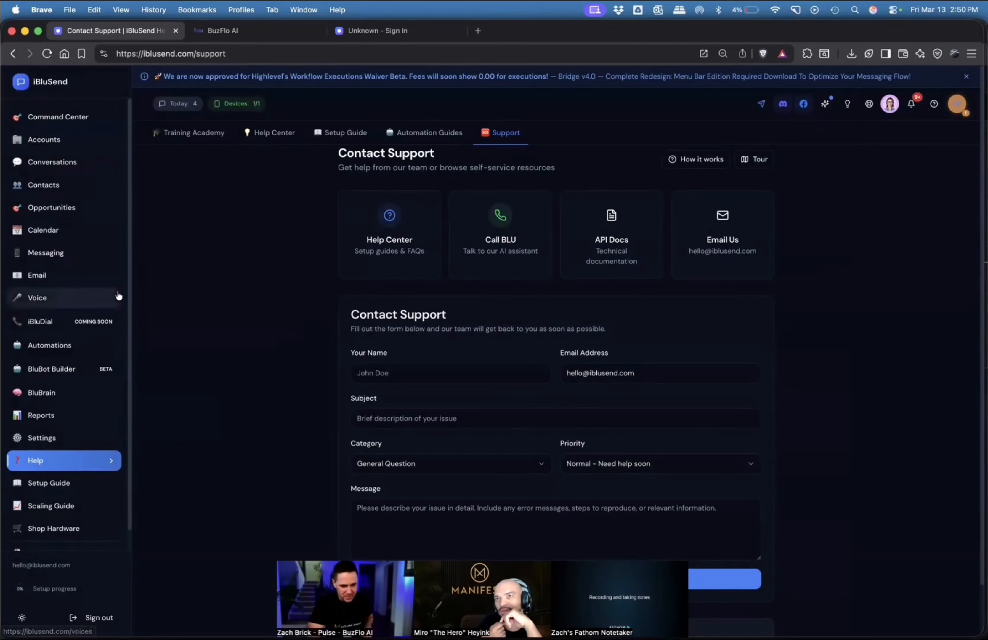
# Open BluBot Builder and review the My Bots setup checklist, AI configuration and first-bot creation section.
pyautogui.click(52, 369)
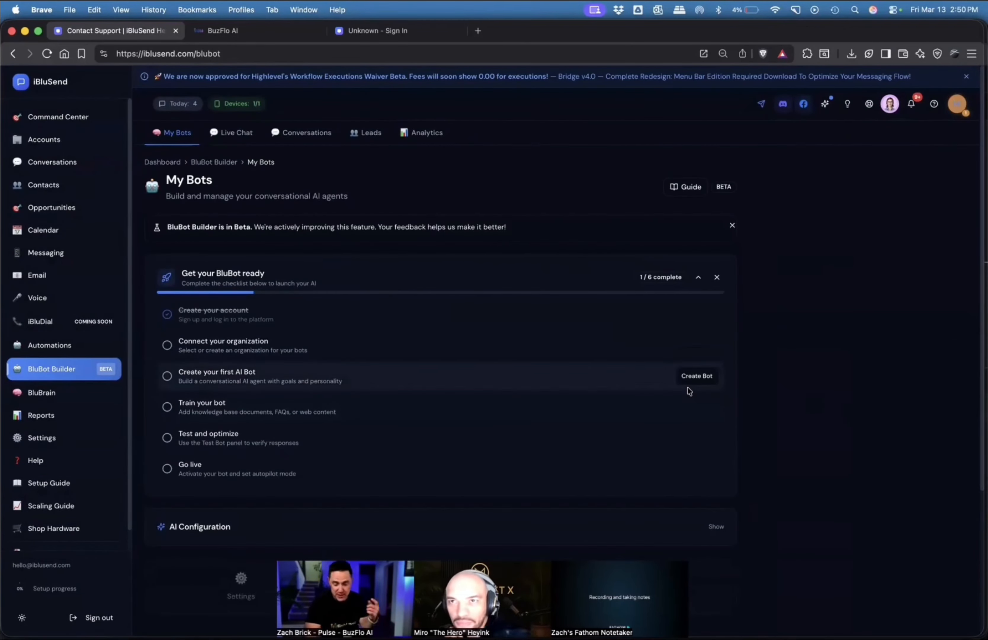
pyautogui.scroll(-5, 592, 353)
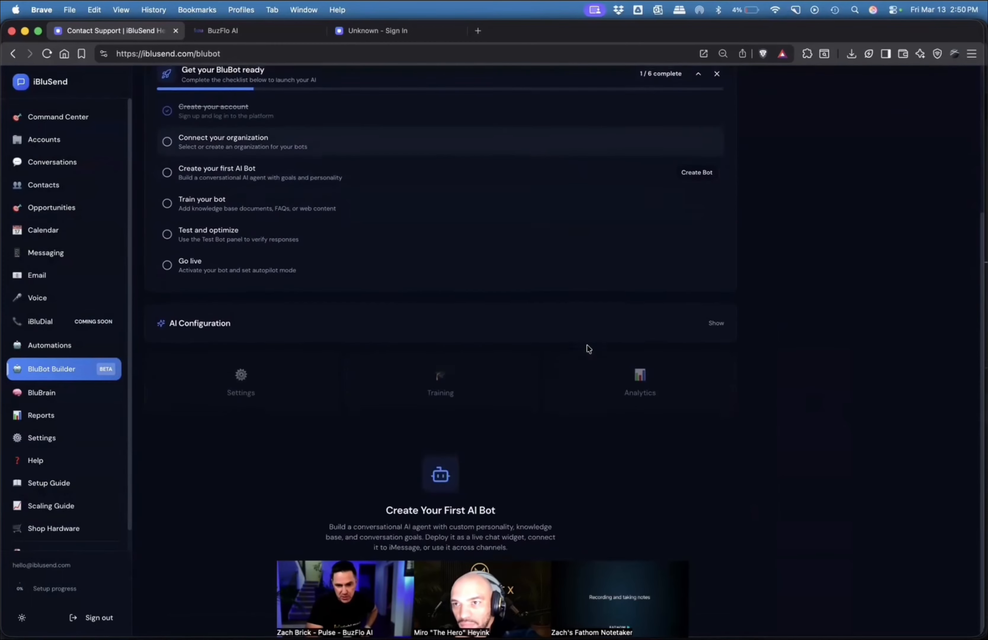
pyautogui.scroll(5, 588, 350)
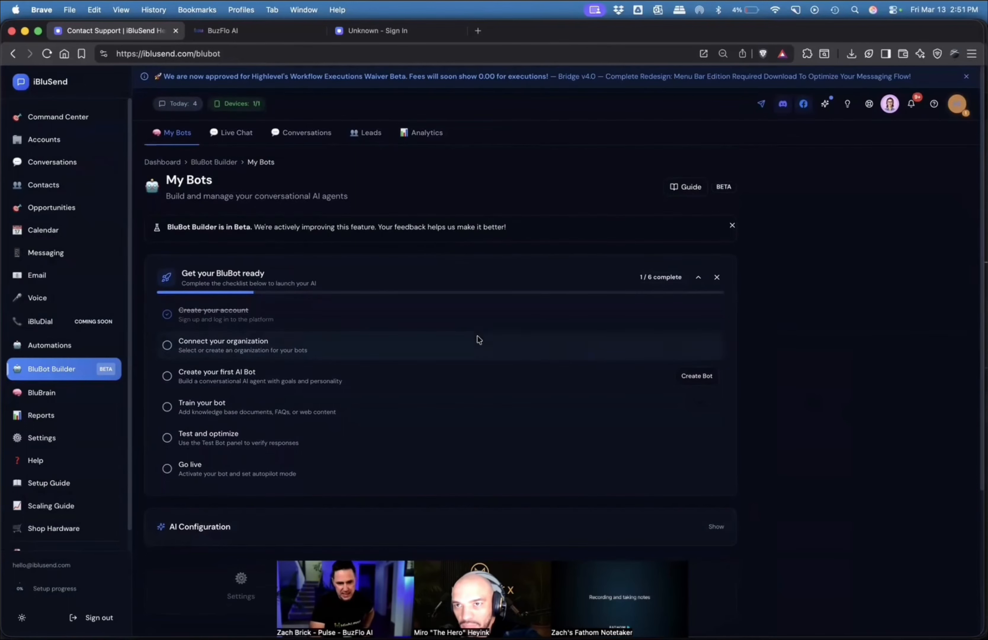
pyautogui.scroll(-5, 477, 336)
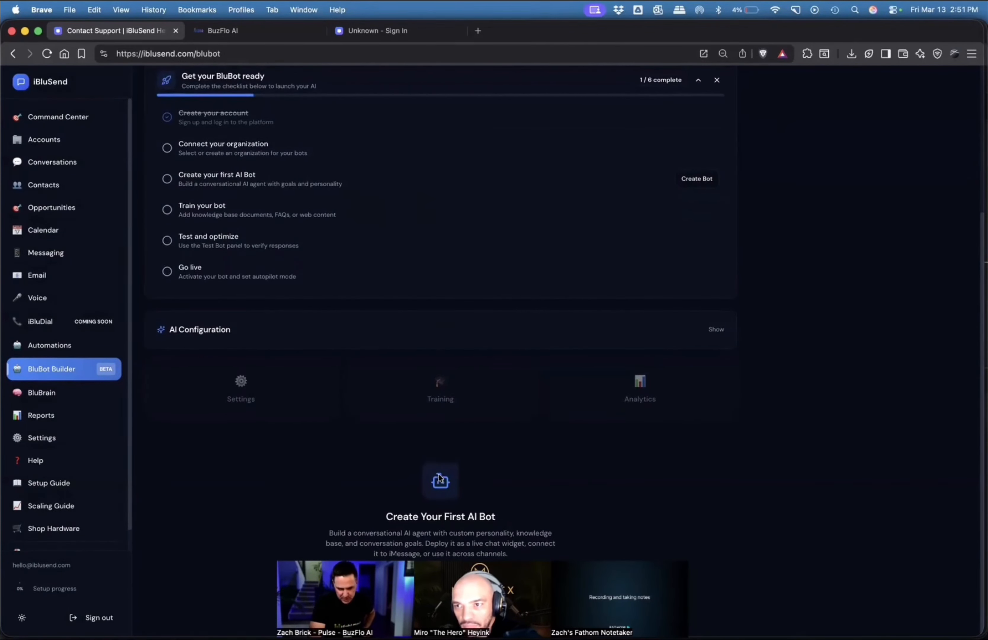